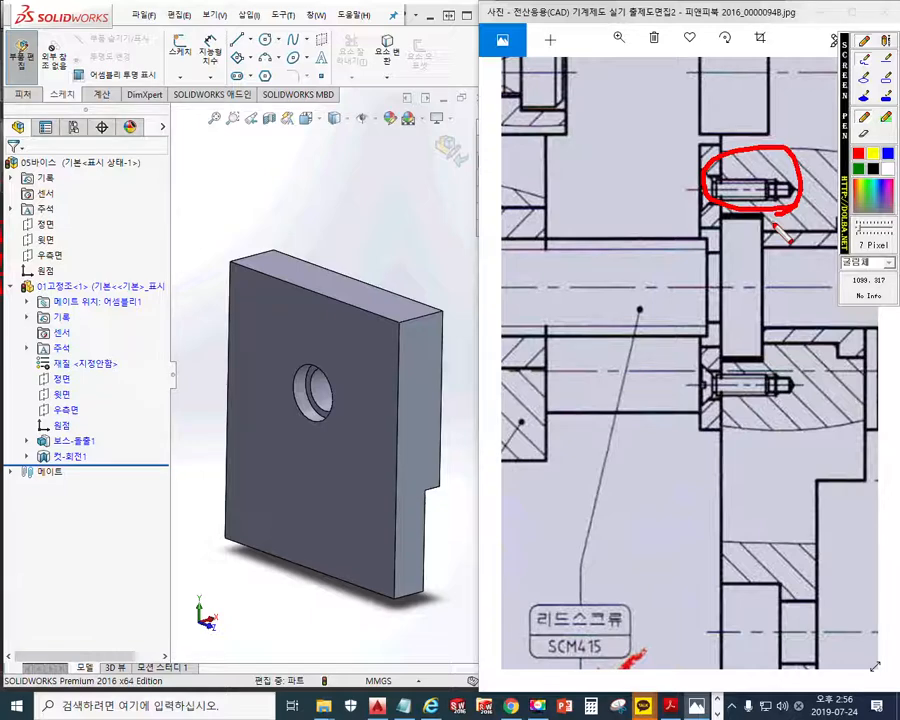
Mark four screw-hole positions in red around the plate's central hole, and clear the annotations
click(316, 351)
click(280, 390)
click(349, 400)
click(312, 431)
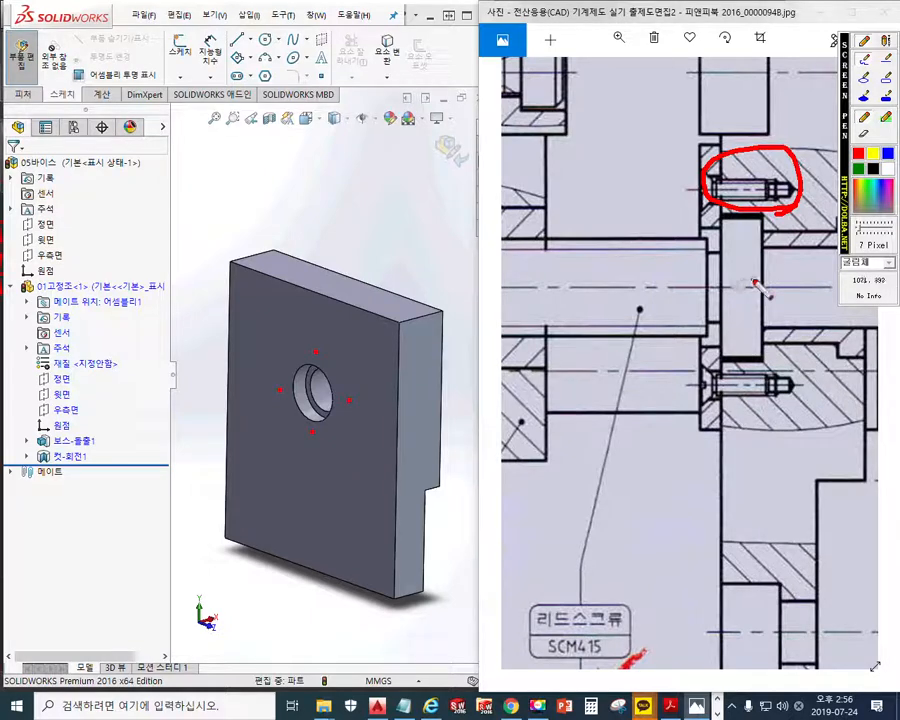
key(Escape)
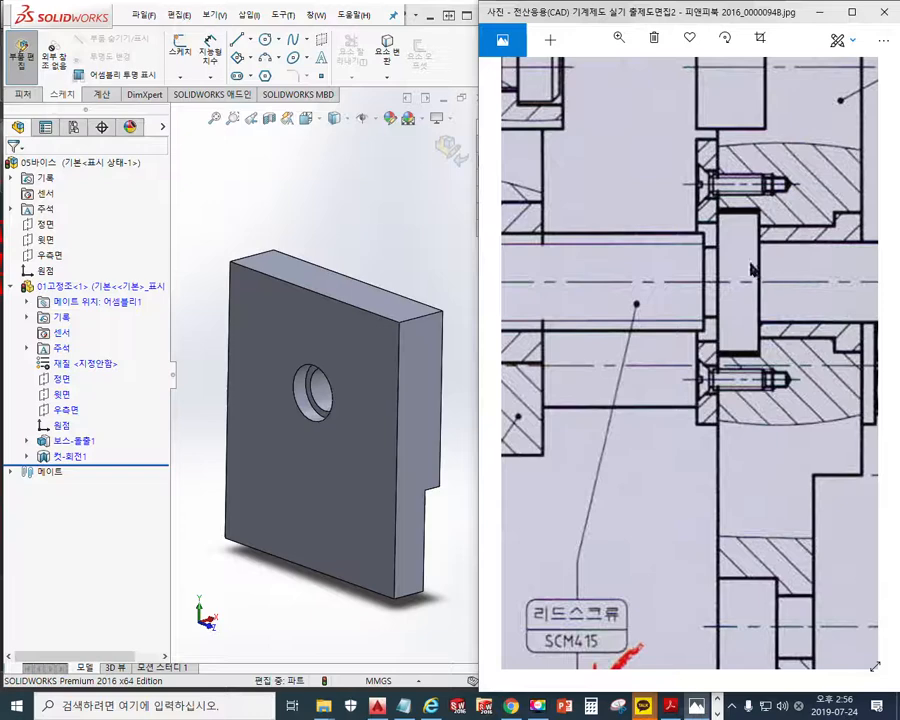
Annotate the section view with both screw centrelines and a double arrow between them labelled Ø28, and clear the annotations
key(F12)
drag(675, 184, 806, 185)
drag(686, 381, 806, 380)
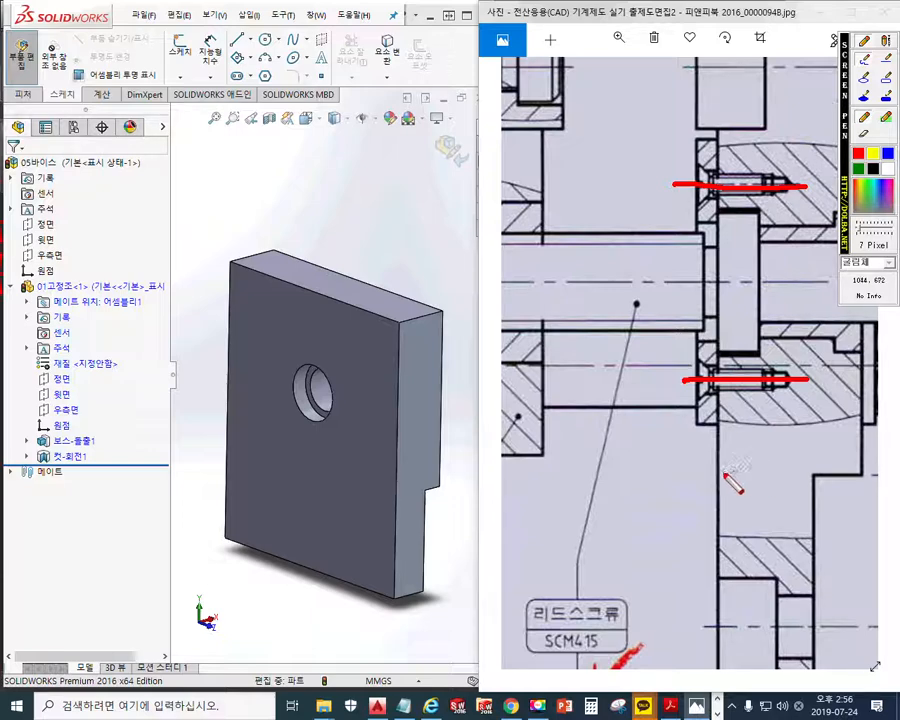
mouse_move(667, 197)
mouse_down()
mouse_move(663, 356)
mouse_move(680, 362)
mouse_up()
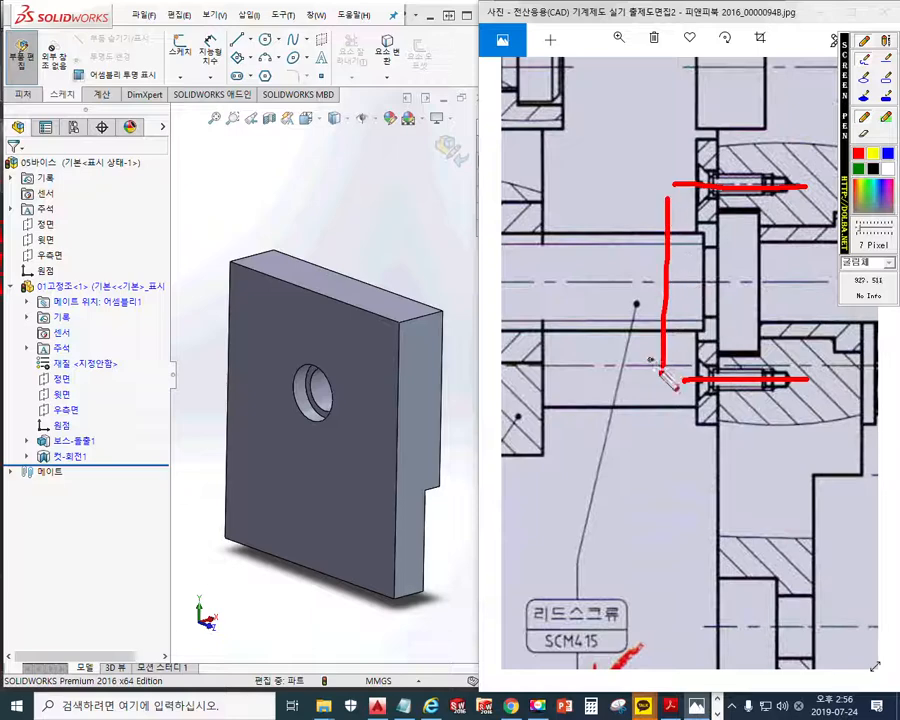
drag(648, 215, 688, 234)
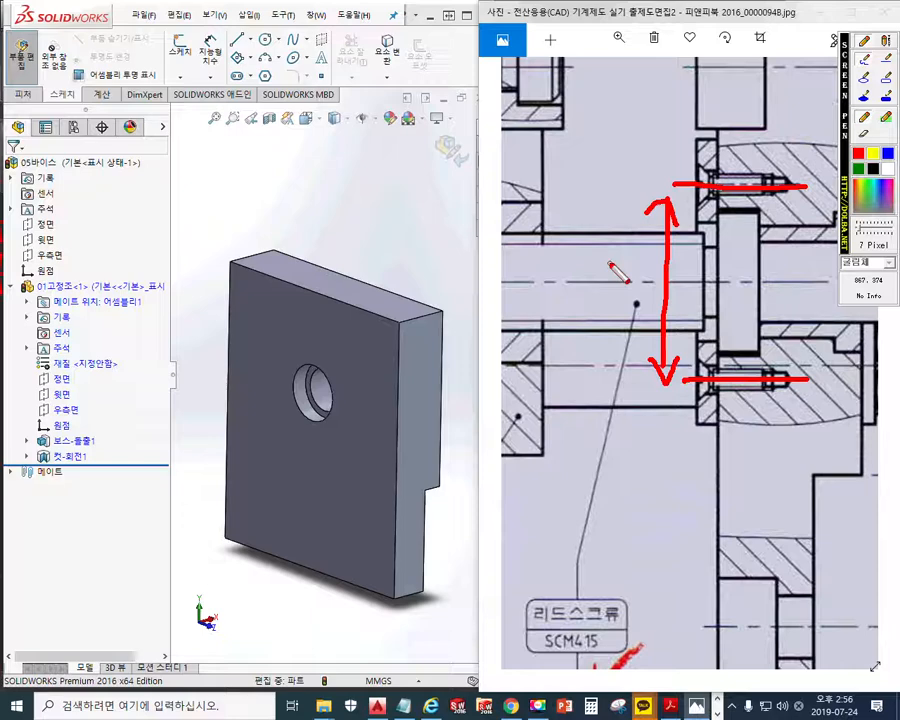
drag(578, 256, 585, 268)
drag(597, 220, 571, 318)
mouse_move(604, 248)
mouse_down()
mouse_move(645, 287)
mouse_move(645, 252)
mouse_up()
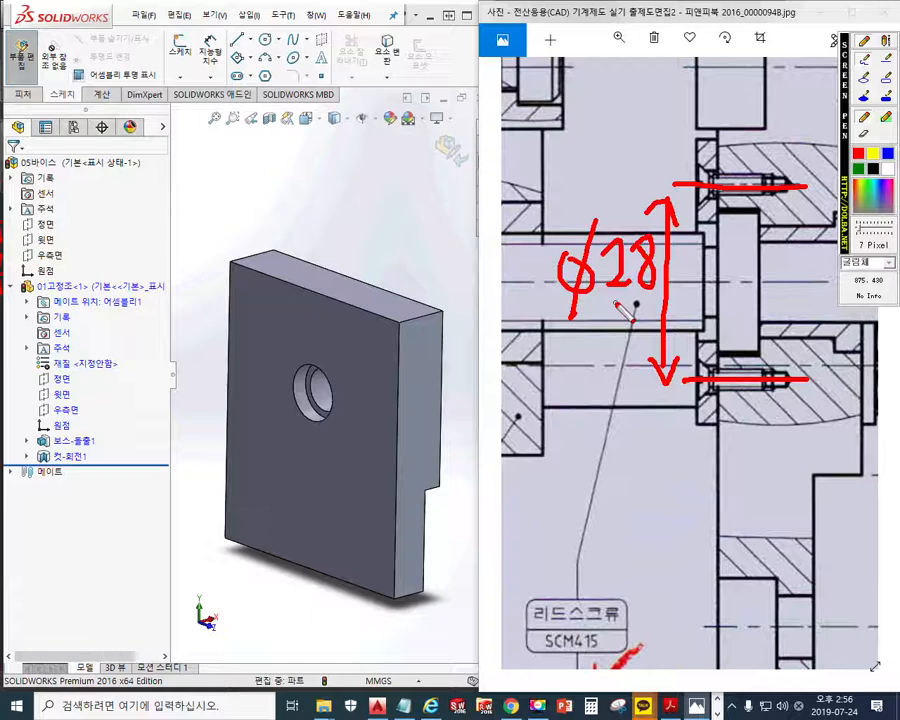
key(Escape)
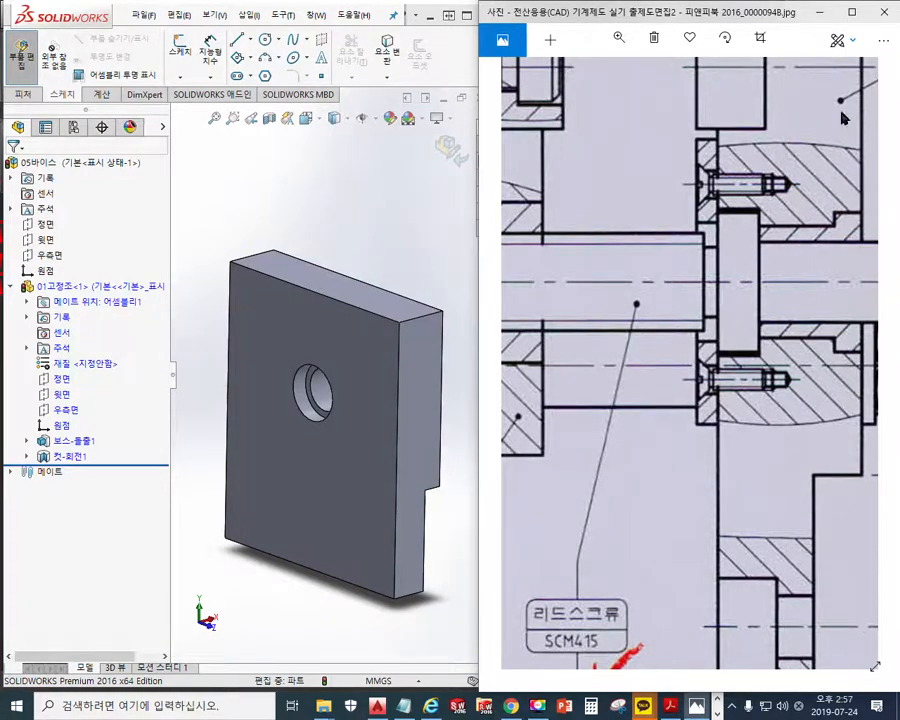
On the full drawing, circle the screw area and project the side view's marked screw holes to it, and clear the annotations
click(850, 14)
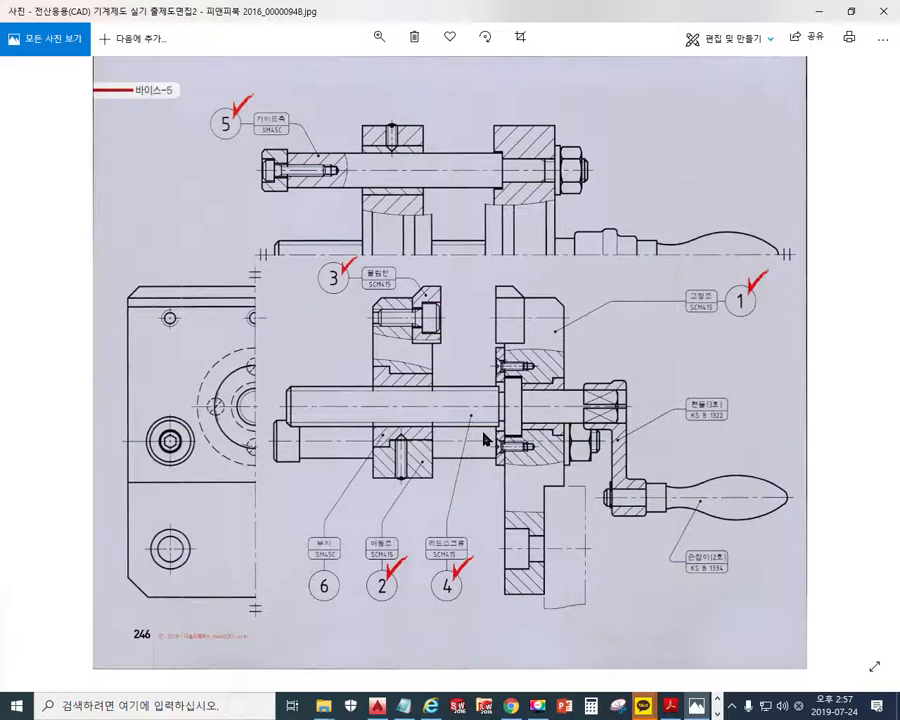
mouse_move(583, 470)
mouse_down()
mouse_move(488, 492)
mouse_move(585, 470)
mouse_move(530, 500)
mouse_up()
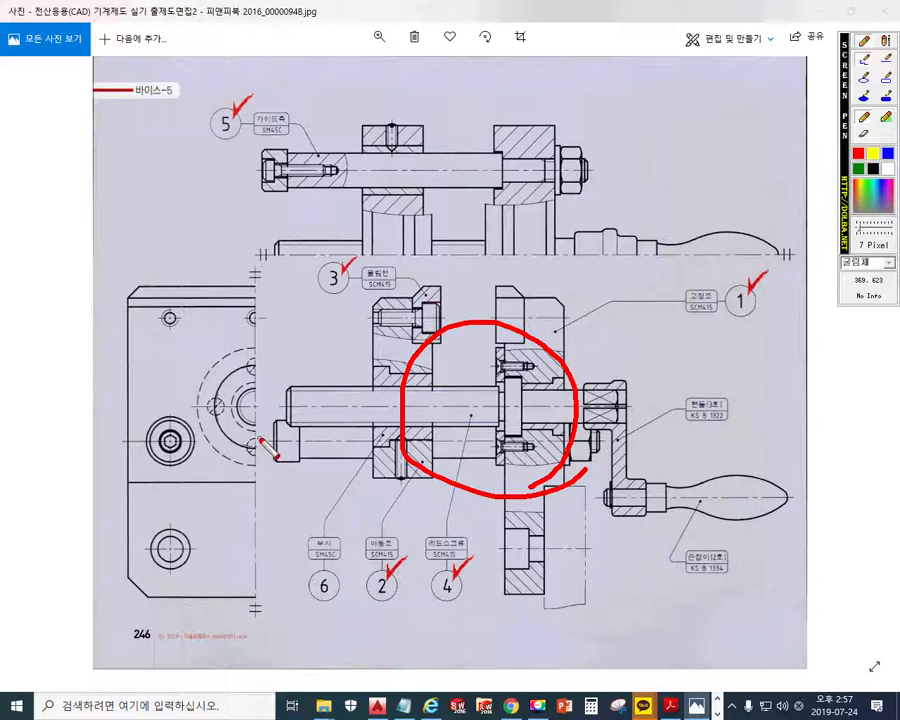
drag(247, 459, 261, 439)
drag(206, 418, 262, 358)
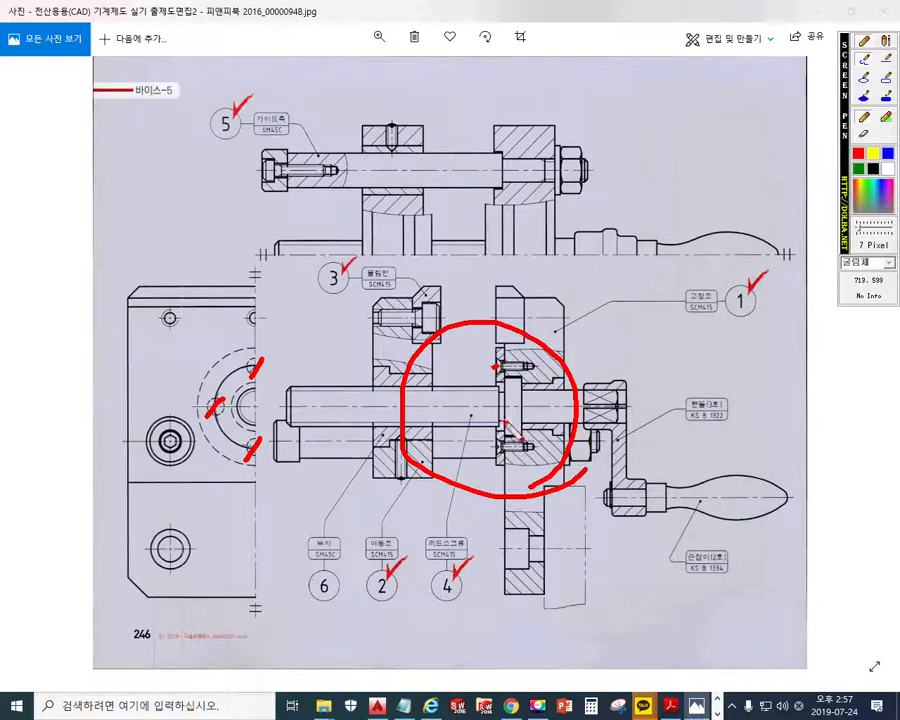
drag(258, 368, 472, 368)
drag(248, 451, 500, 445)
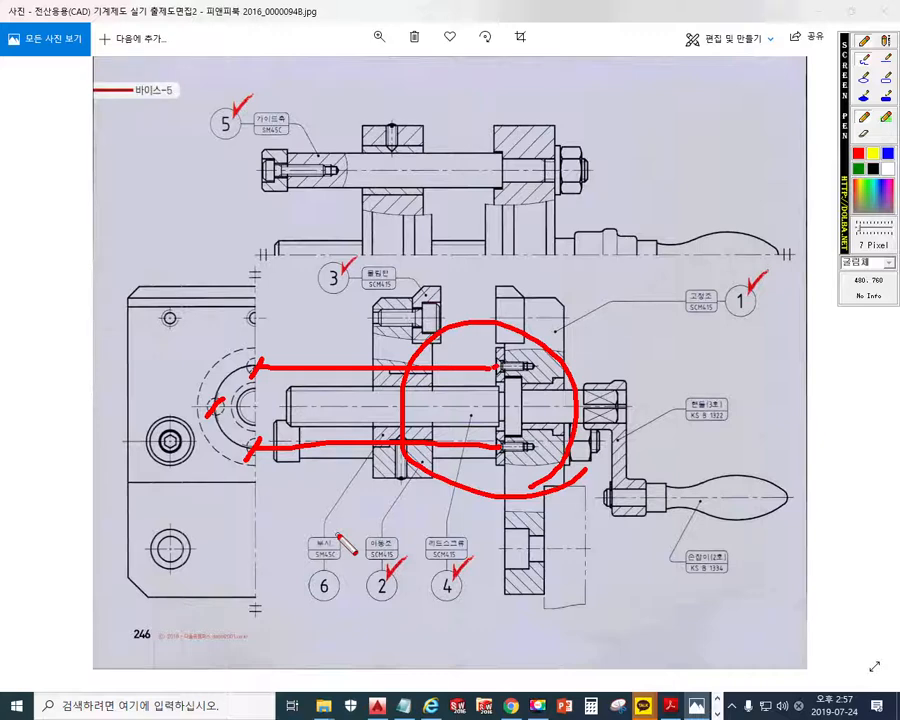
key(Escape)
Outline the lead screw's collar in red on the enlarged section view and draw lines through both cover screws
click(852, 12)
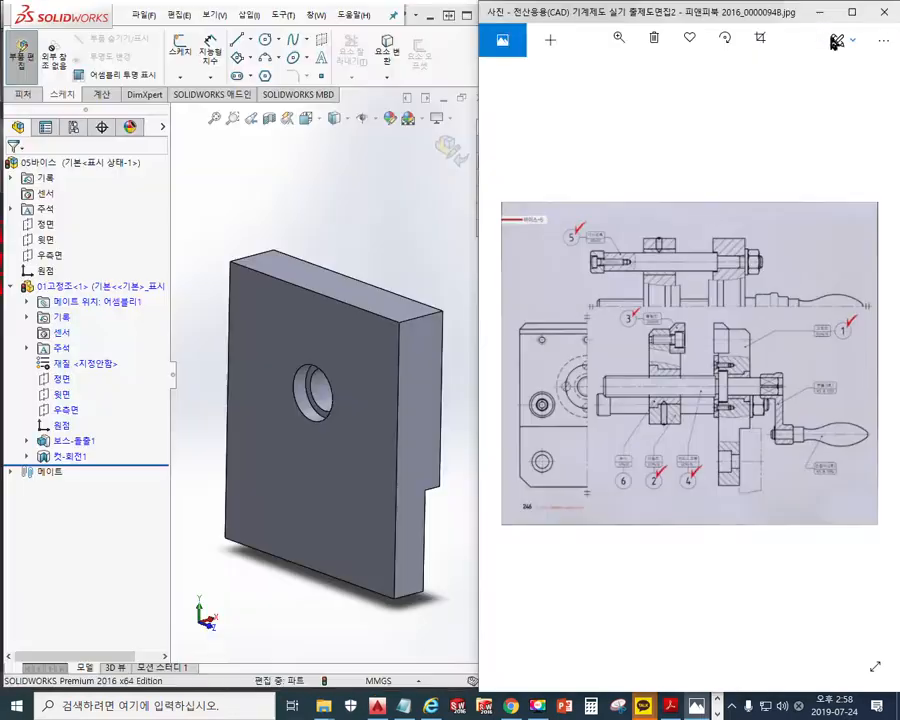
scroll(643, 418, up, 5)
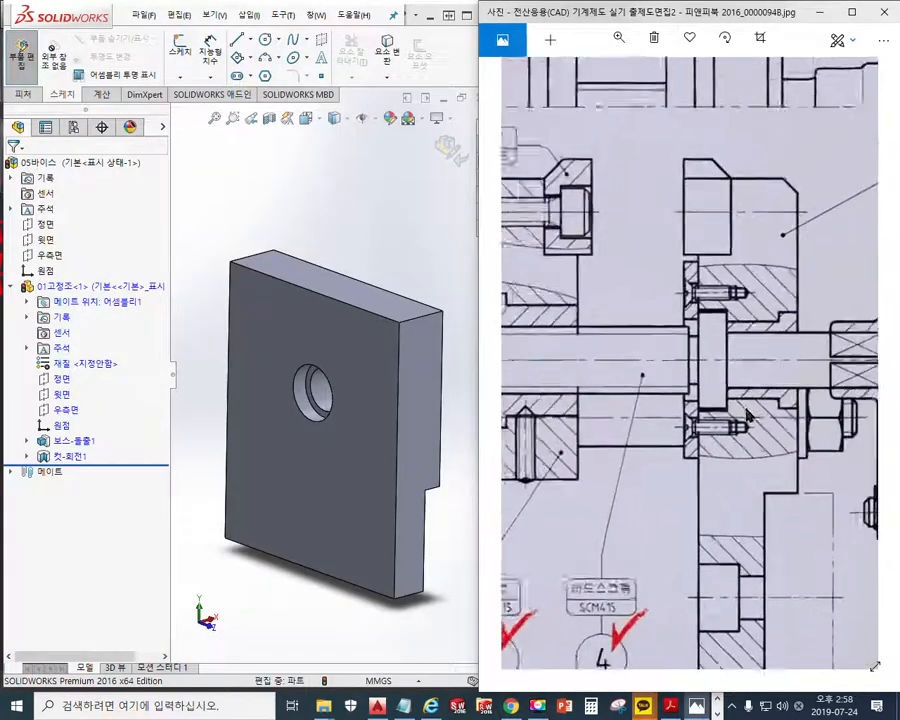
drag(783, 395, 721, 363)
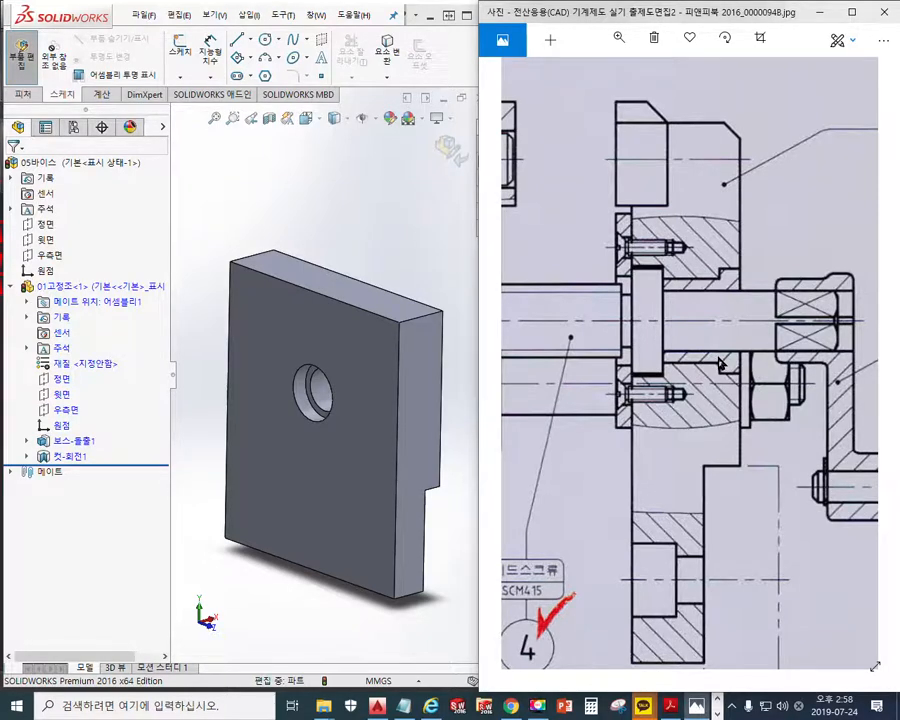
key(F9)
mouse_move(624, 266)
mouse_down()
mouse_move(664, 266)
mouse_move(662, 368)
mouse_move(622, 370)
mouse_move(624, 268)
mouse_up()
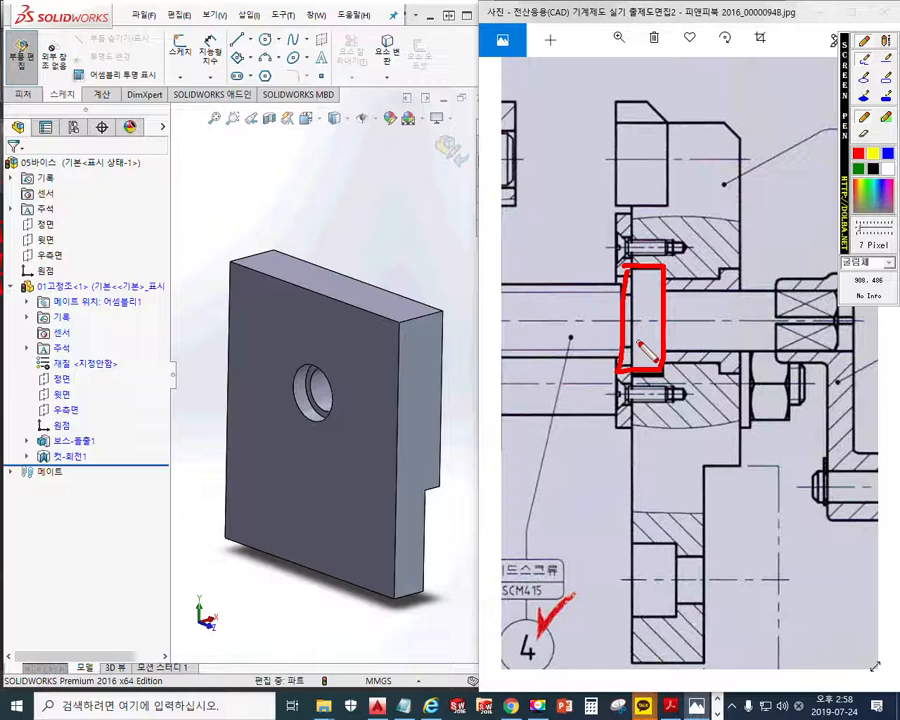
drag(592, 240, 690, 239)
drag(598, 394, 690, 390)
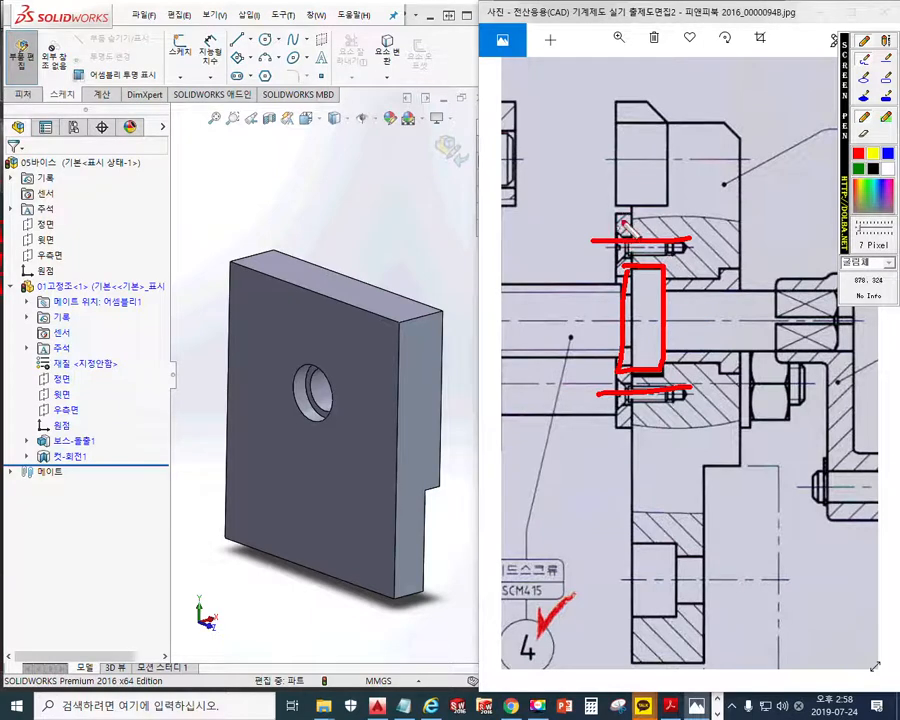
Sketch a round cover disc with a central hole and visible thickness in red beside the plate
drag(465, 172, 426, 228)
mouse_move(418, 272)
mouse_down()
mouse_move(497, 197)
mouse_move(479, 182)
mouse_up()
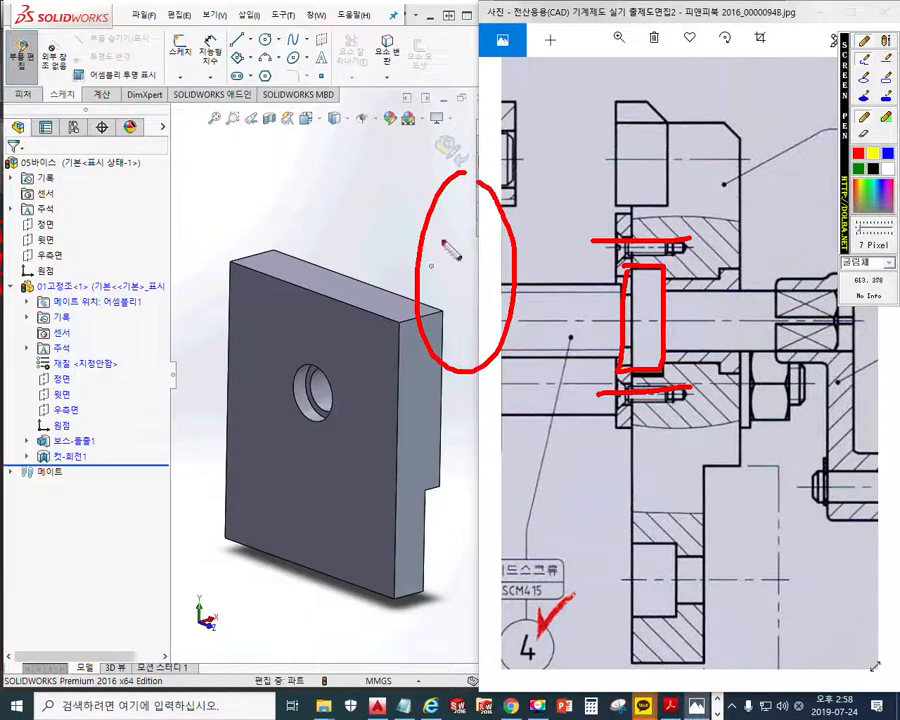
mouse_move(456, 243)
mouse_down()
mouse_move(454, 304)
mouse_move(480, 285)
mouse_move(462, 244)
mouse_up()
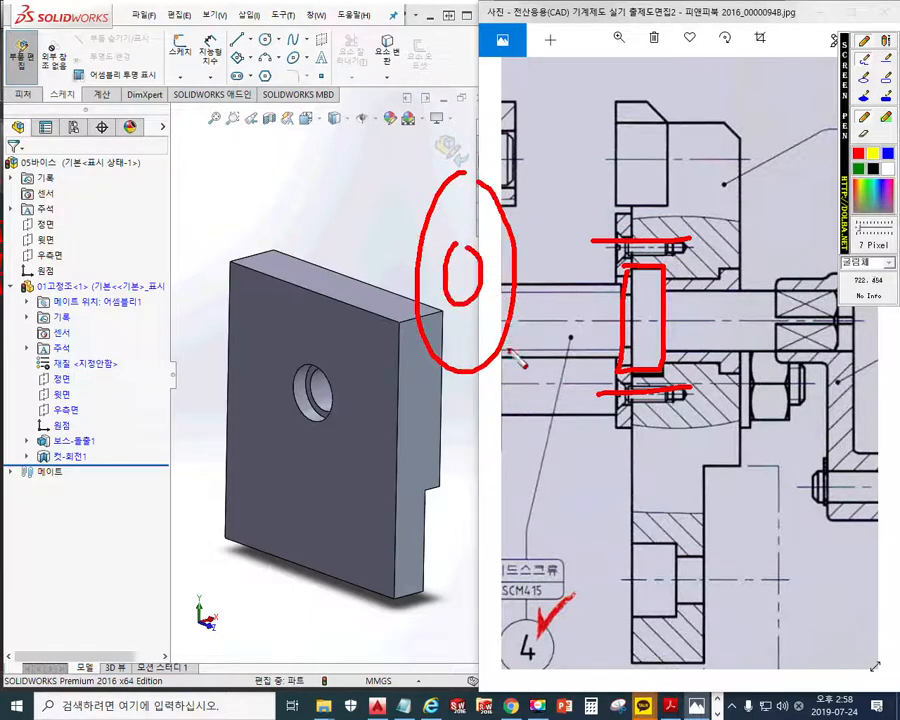
mouse_move(478, 171)
mouse_down()
mouse_move(524, 186)
mouse_move(516, 355)
mouse_up()
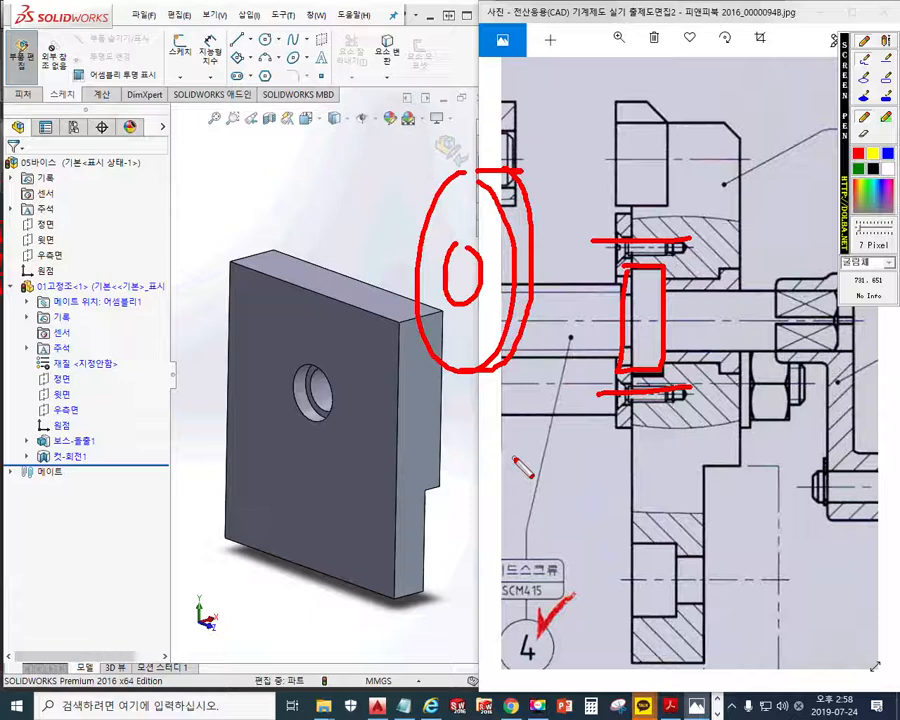
Sketch a horizontal cylindrical shaft in red over the plate's upper edge, and trace the disc's central hole
drag(174, 237, 290, 237)
drag(178, 295, 300, 295)
drag(290, 237, 305, 303)
drag(176, 228, 166, 292)
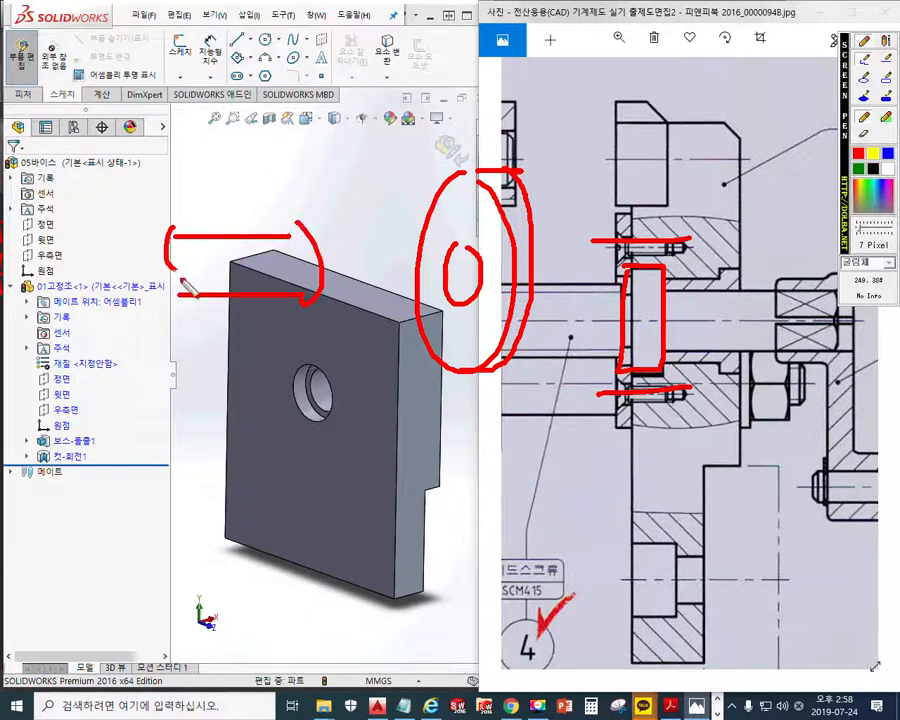
drag(180, 234, 180, 292)
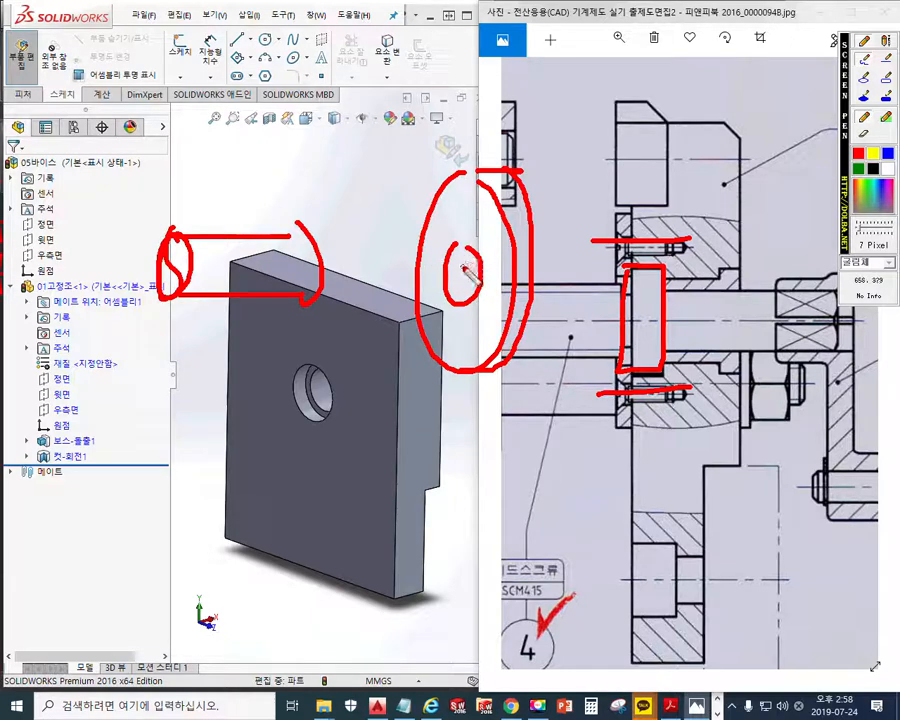
mouse_move(463, 245)
mouse_down()
mouse_move(468, 300)
mouse_move(465, 245)
mouse_up()
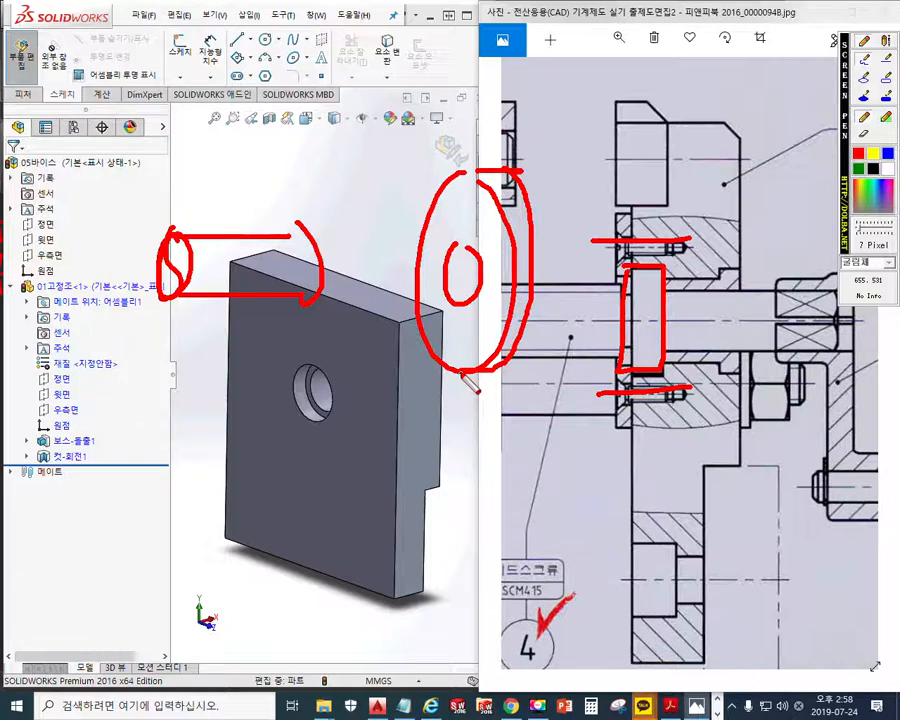
Sketch a crossed-out rectangular block above the disc, and add small screw holes above and below its centre and a mark at its edge
mouse_move(420, 16)
mouse_down()
mouse_move(415, 95)
mouse_move(462, 135)
mouse_move(430, 20)
mouse_move(388, 132)
mouse_up()
drag(385, 35, 475, 135)
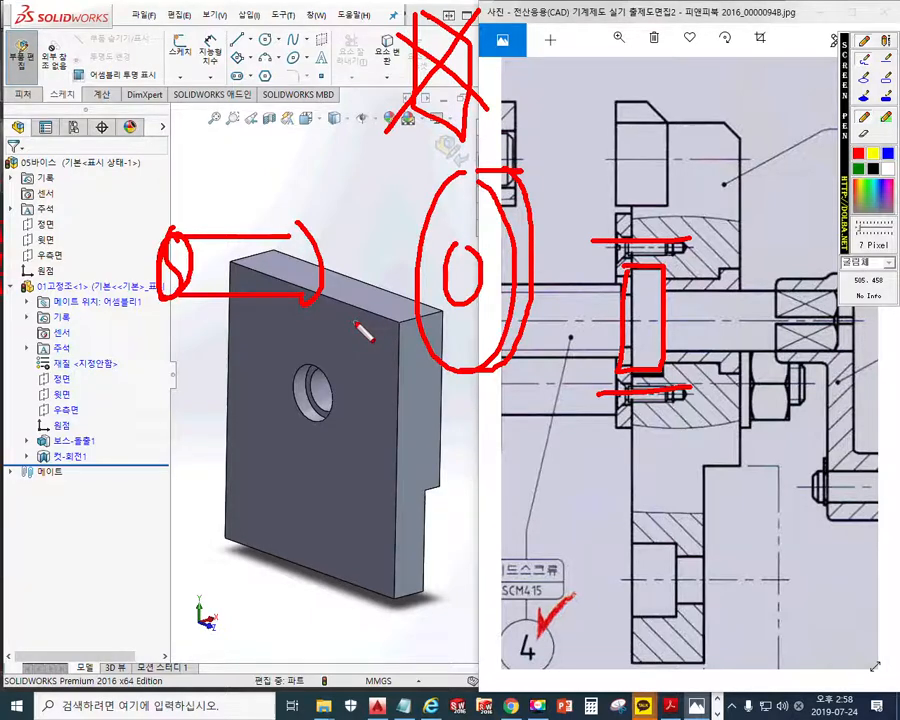
mouse_move(466, 202)
mouse_down()
mouse_move(467, 194)
mouse_move(469, 212)
mouse_up()
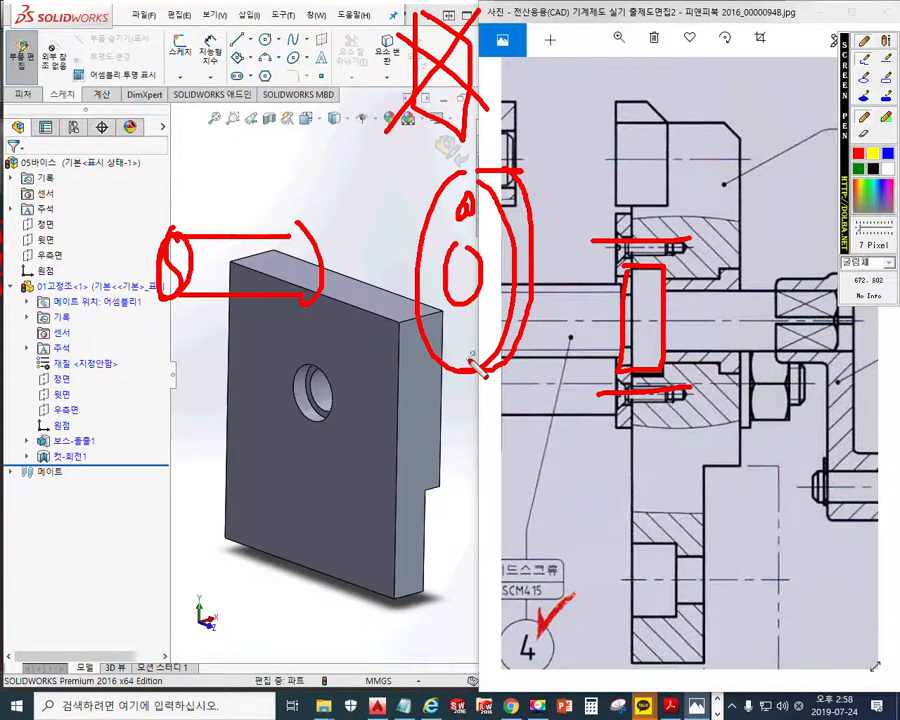
drag(463, 328, 461, 354)
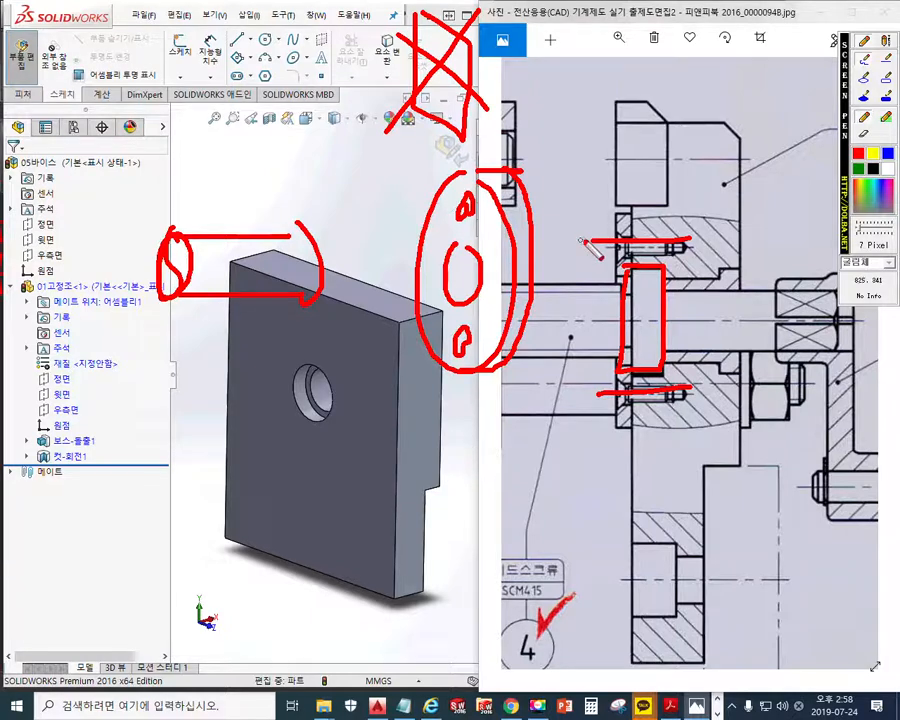
mouse_move(546, 261)
mouse_down()
mouse_move(539, 285)
mouse_move(553, 274)
mouse_up()
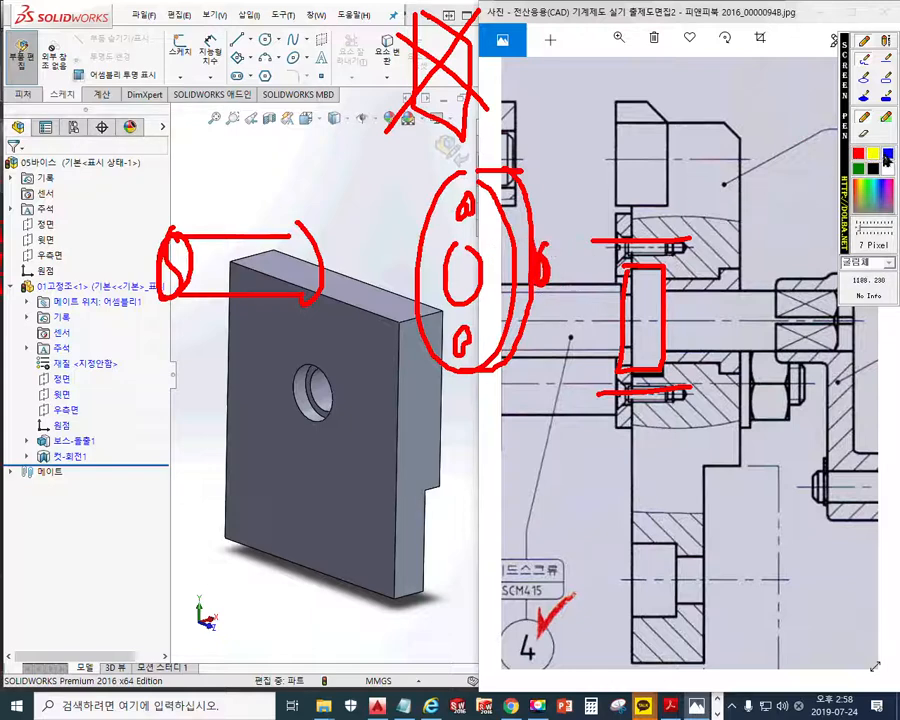
Switch the pen to blue, mark the disc's edge and vertical centreline, and add a small hole on each side of the centre
drag(541, 244, 520, 314)
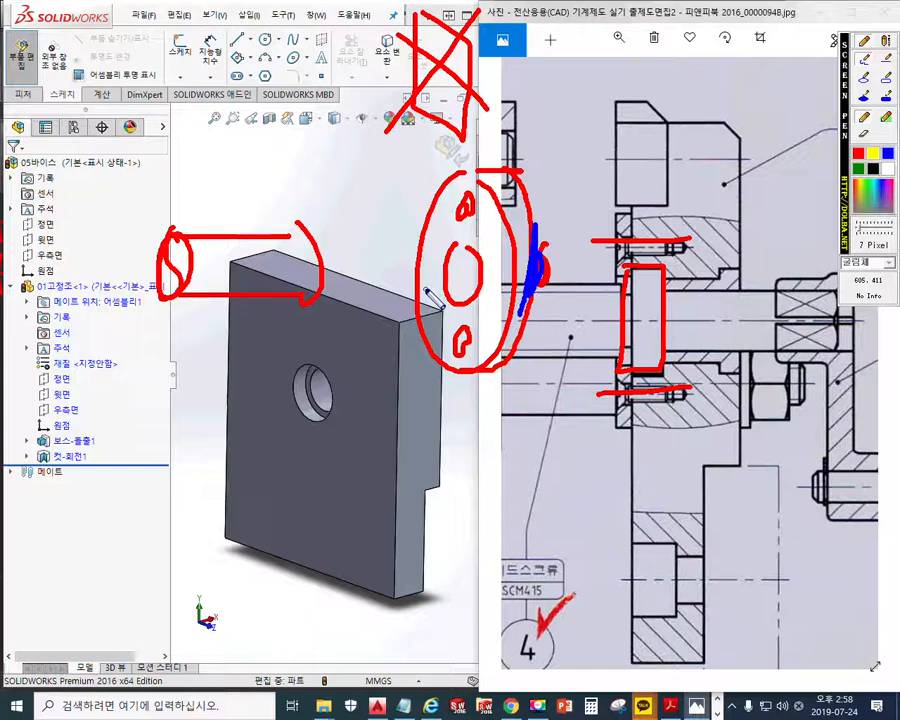
drag(464, 148, 458, 382)
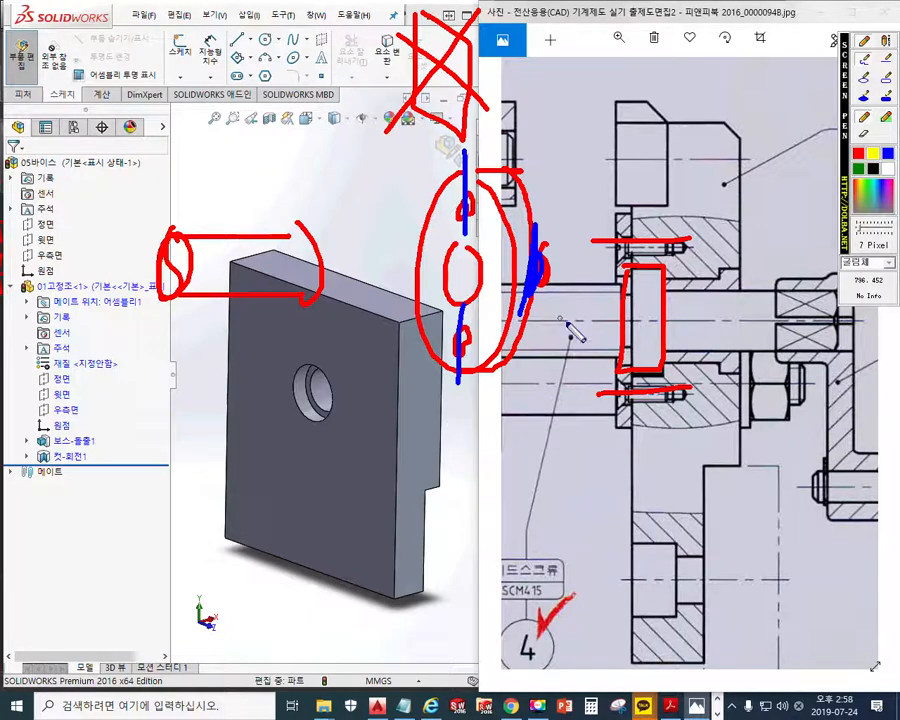
drag(497, 256, 497, 268)
drag(431, 256, 428, 270)
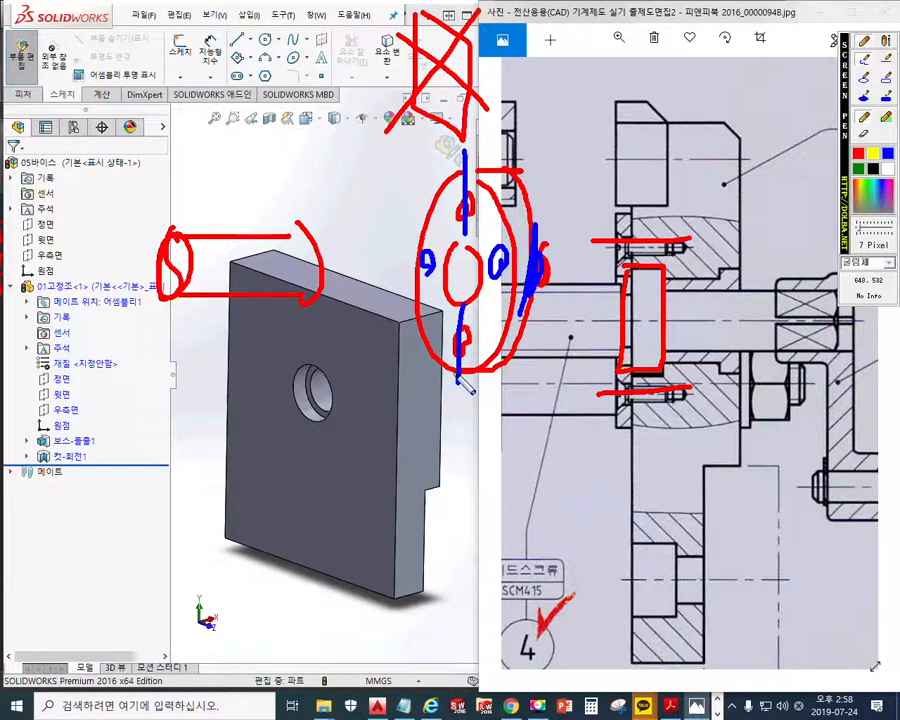
Circle the sketched cover disc and the sketched cylindrical shaft in blue
mouse_move(524, 320)
mouse_down()
mouse_move(444, 362)
mouse_move(536, 184)
mouse_up()
drag(548, 233, 513, 385)
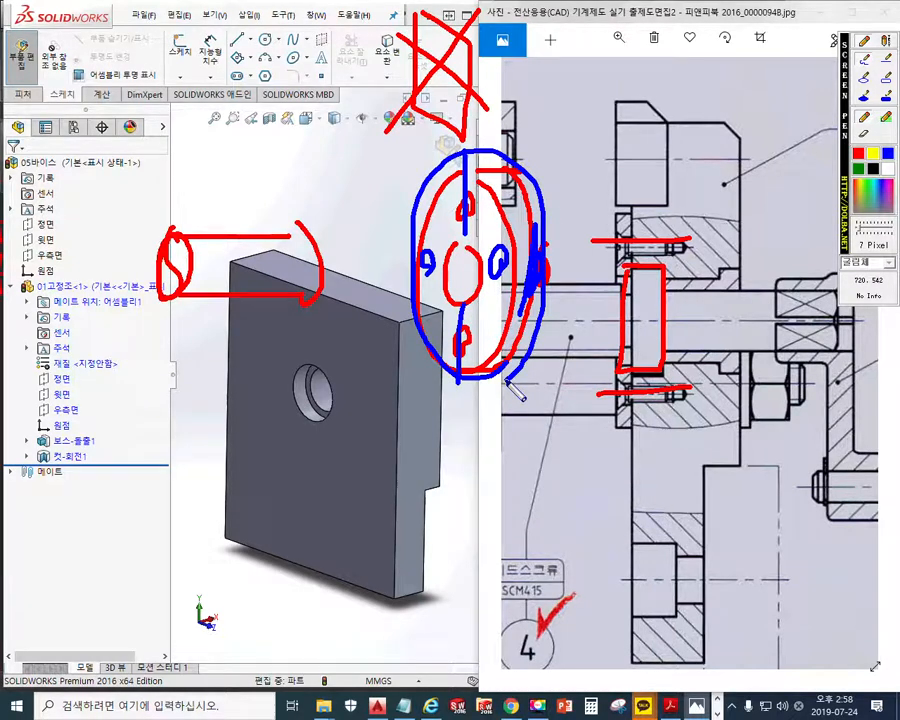
mouse_move(320, 310)
mouse_down()
mouse_move(155, 217)
mouse_move(292, 342)
mouse_up()
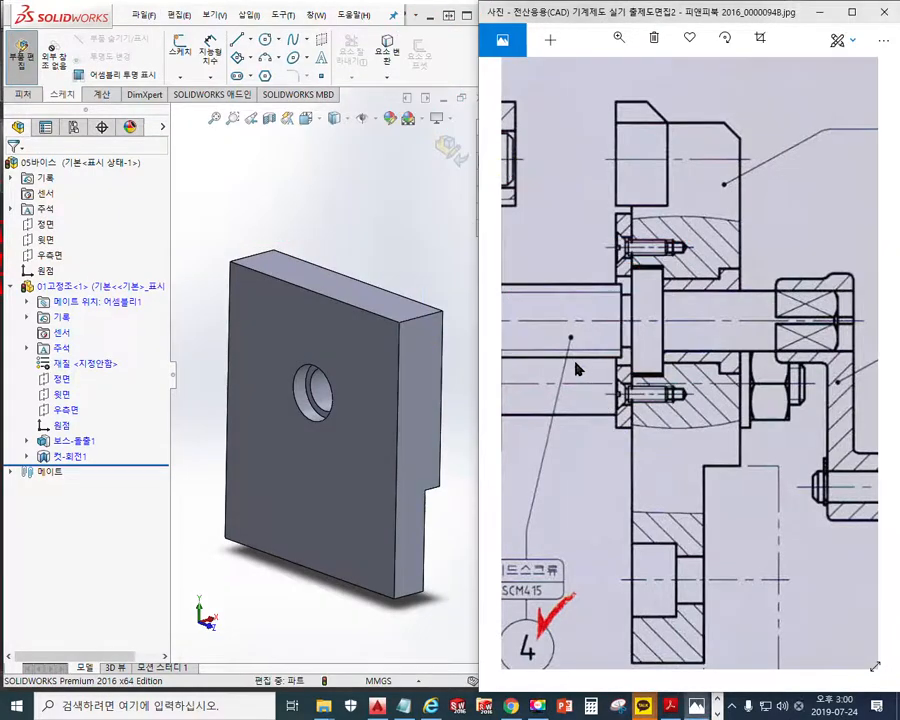
Compare the side view with the section view, and draw red lines through the section's upper and lower cover screws
mouse_move(620, 370)
mouse_down()
mouse_move(770, 370)
mouse_move(677, 408)
mouse_move(737, 393)
mouse_up()
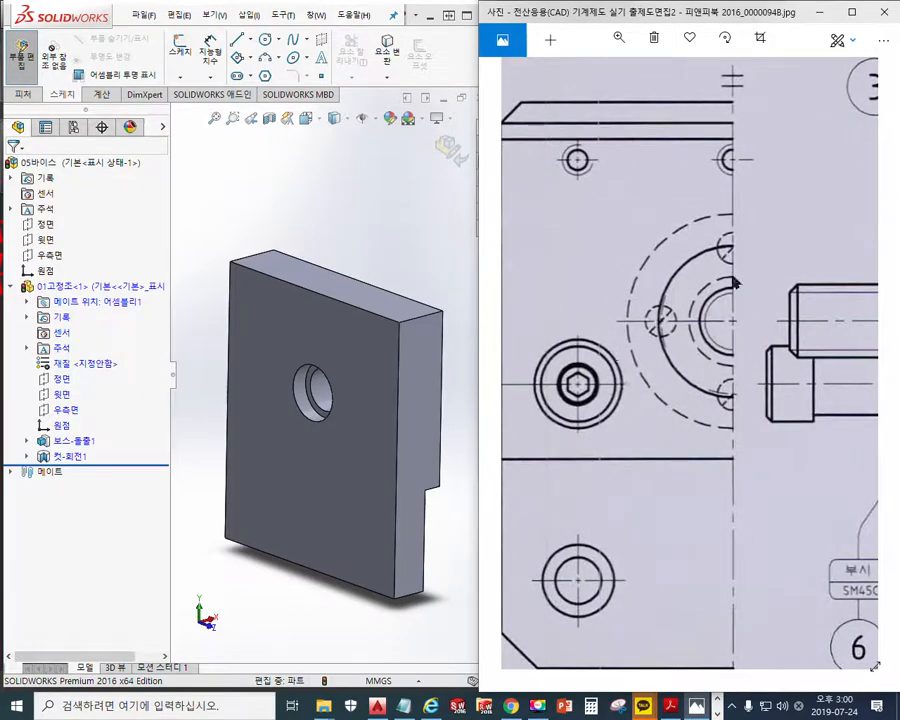
drag(738, 342, 514, 338)
drag(597, 358, 714, 407)
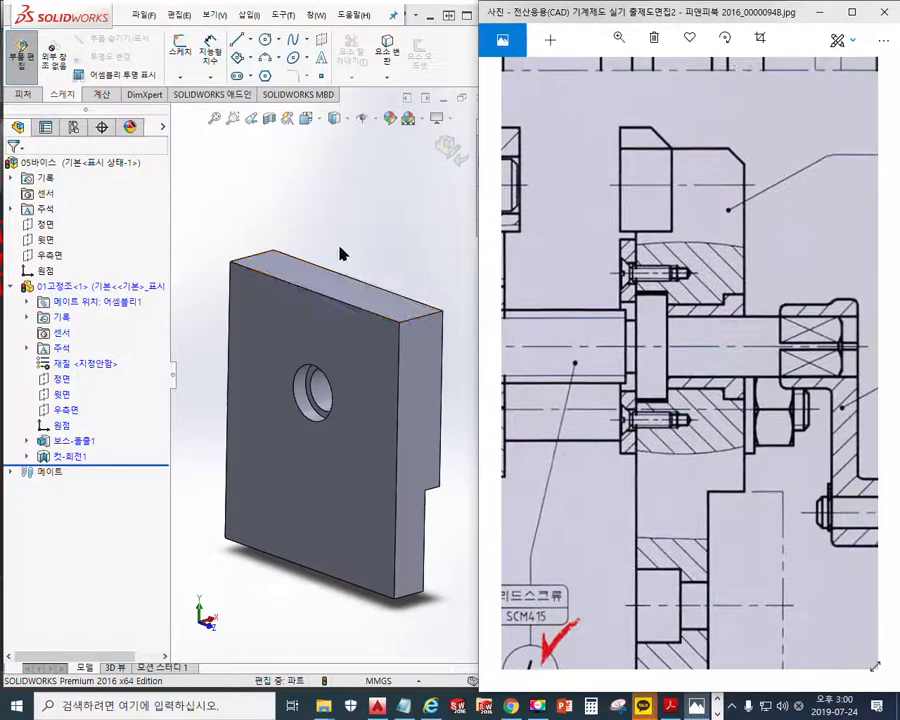
key(F12)
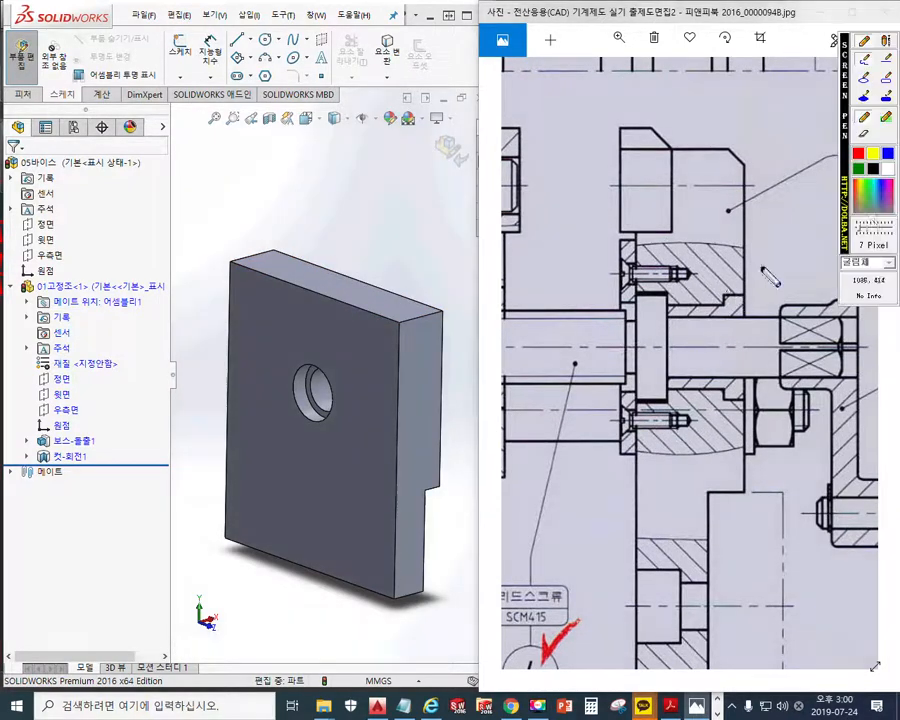
drag(603, 271, 695, 271)
drag(597, 427, 692, 427)
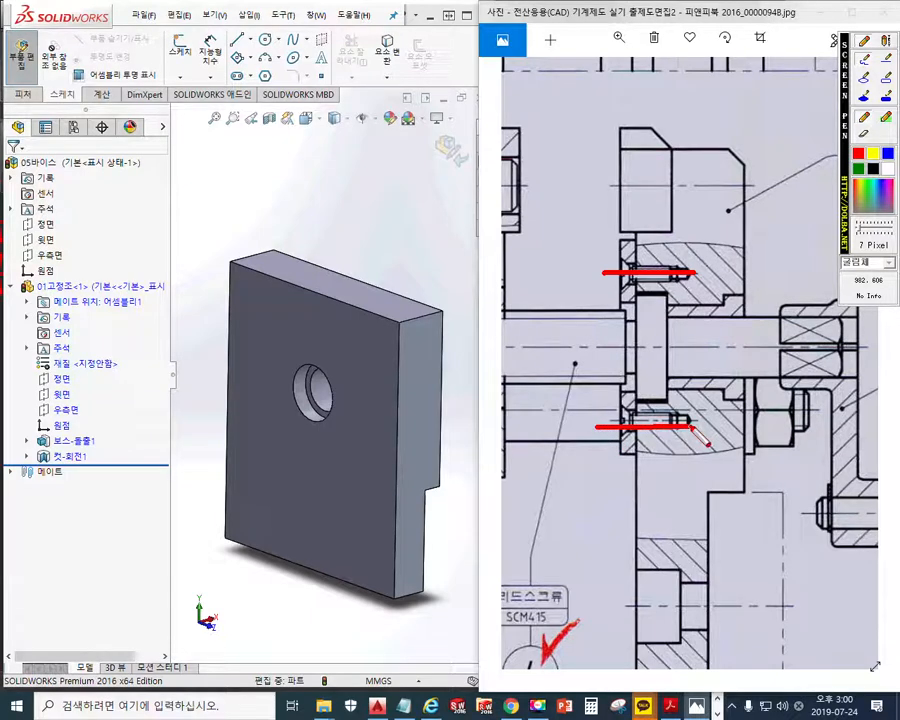
Mark red strokes on the jaw's front face around the hole, and draw a larger blue circle enclosing the hole
mouse_move(289, 295)
mouse_down()
mouse_move(262, 340)
mouse_move(264, 483)
mouse_up()
mouse_move(327, 468)
mouse_down()
mouse_move(322, 491)
mouse_move(334, 494)
mouse_up()
drag(373, 438, 365, 471)
drag(374, 338, 350, 367)
drag(329, 316, 312, 336)
drag(305, 316, 293, 330)
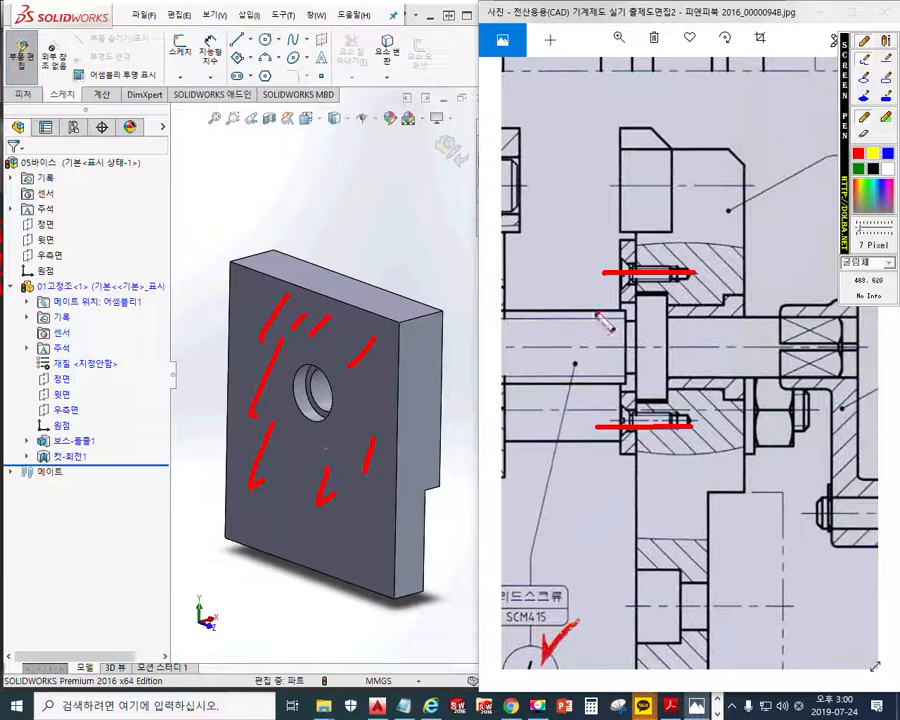
mouse_move(358, 392)
mouse_down()
mouse_move(268, 345)
mouse_move(330, 466)
mouse_move(364, 388)
mouse_up()
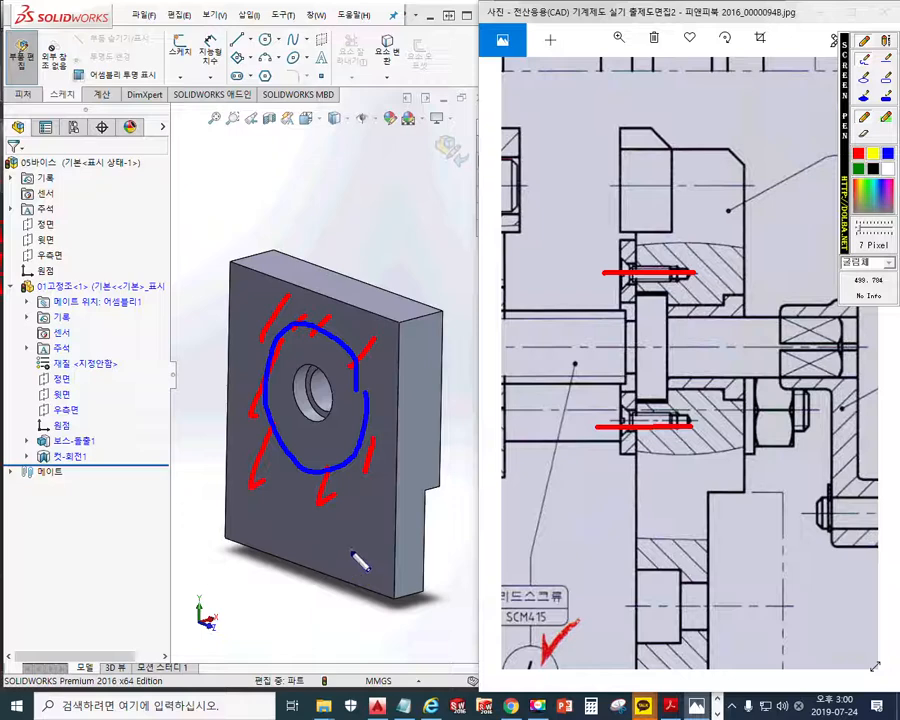
Write Ø28 in blue beside the circle drawn around the hole, and clear the screen annotations
drag(361, 291, 349, 340)
drag(401, 275, 426, 307)
mouse_move(429, 268)
mouse_down()
mouse_move(467, 270)
mouse_move(449, 272)
mouse_up()
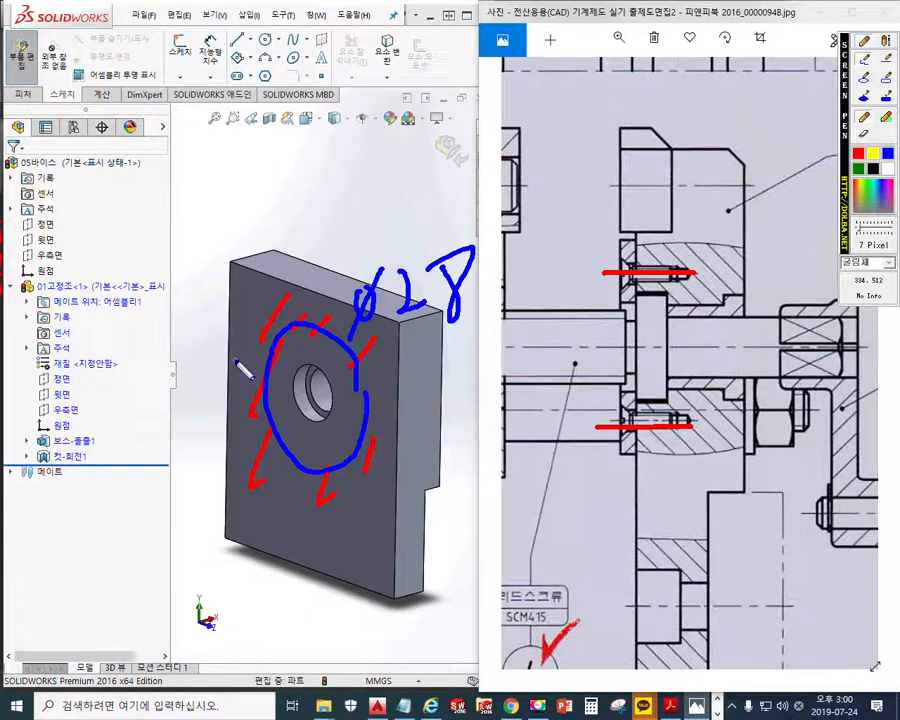
key(Escape)
Start a sketch on the front face of the fixed jaw 01고정조 and view the face straight on
click(261, 319)
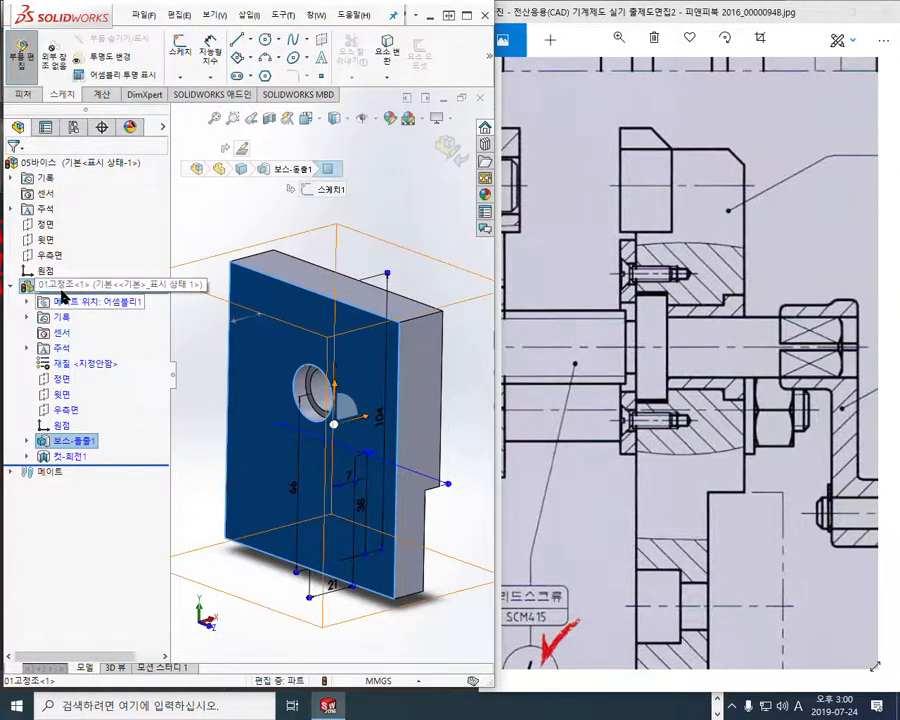
click(56, 291)
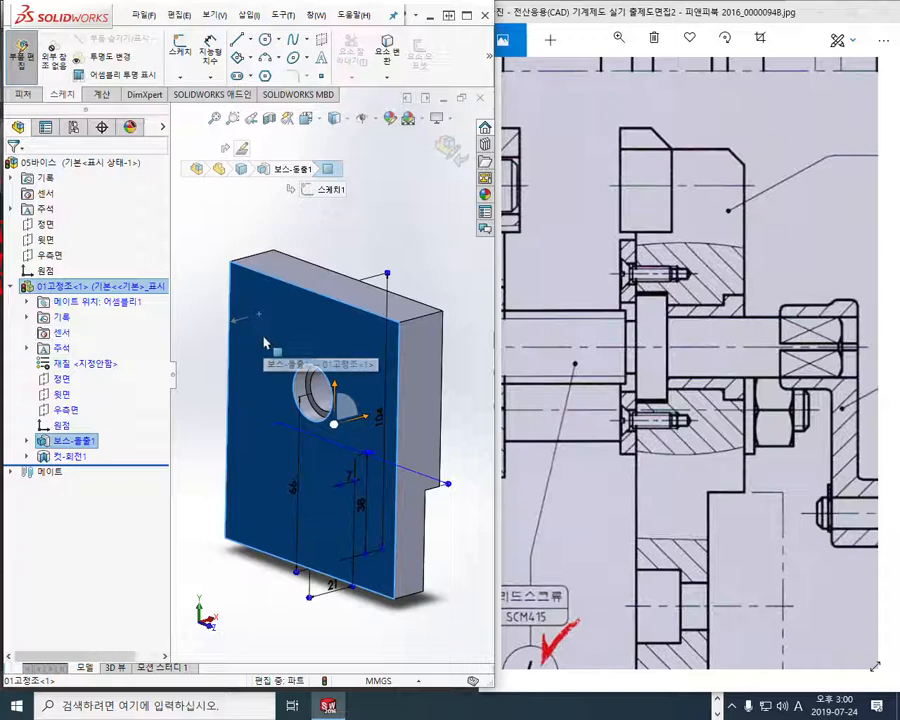
click(313, 309)
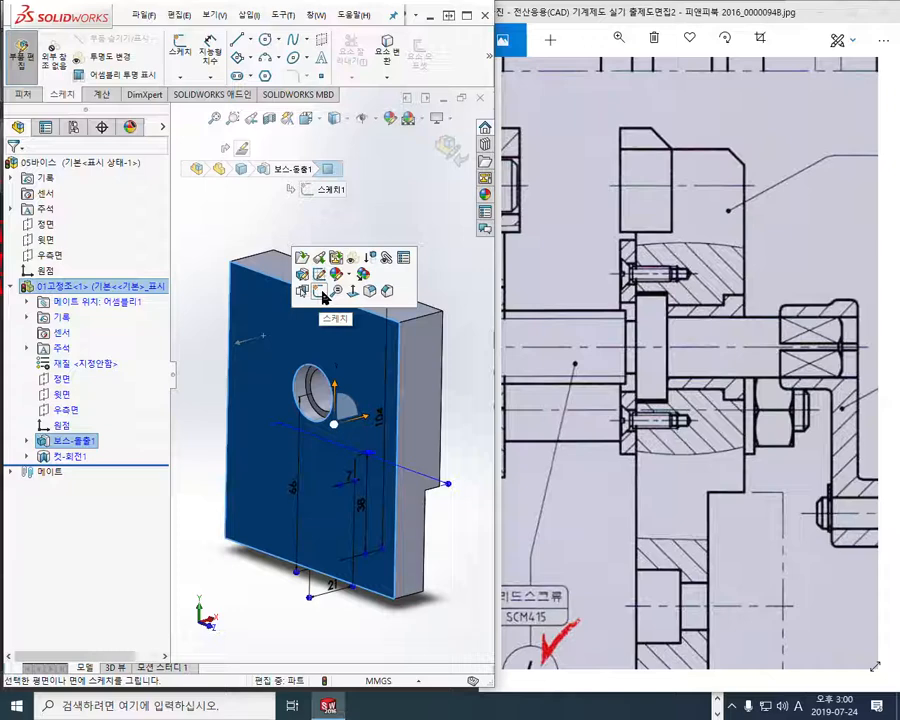
click(322, 292)
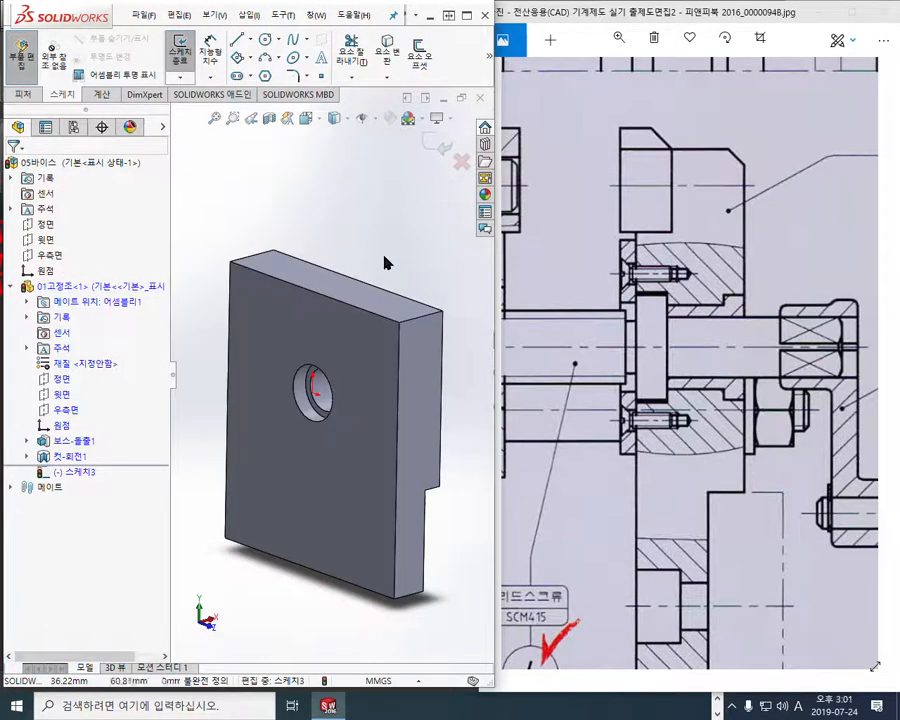
key(ctrl+8)
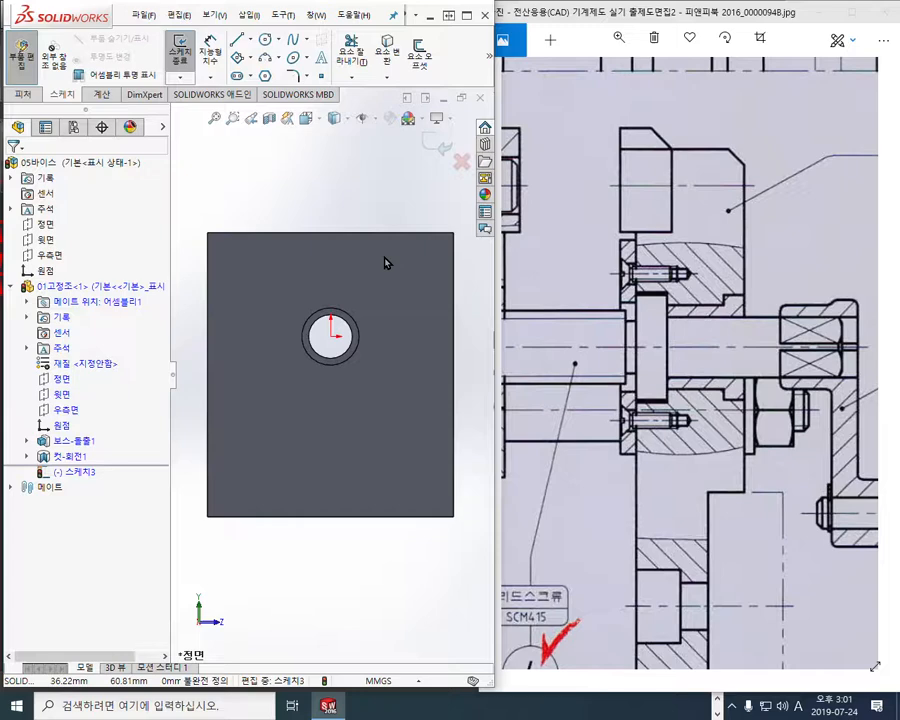
mouse_move(383, 193)
shift+middle_down()
mouse_move(386, 281)
mouse_move(350, 362)
shift+middle_up()
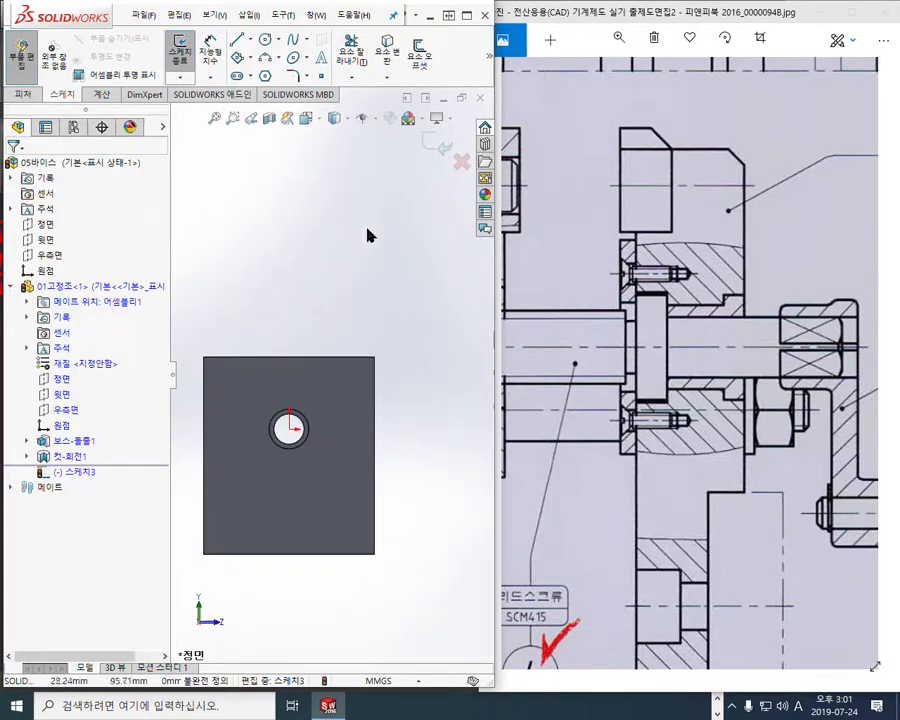
Sketch a construction circle about 80 mm in diameter in the empty area above the jaw
click(265, 40)
click(375, 262)
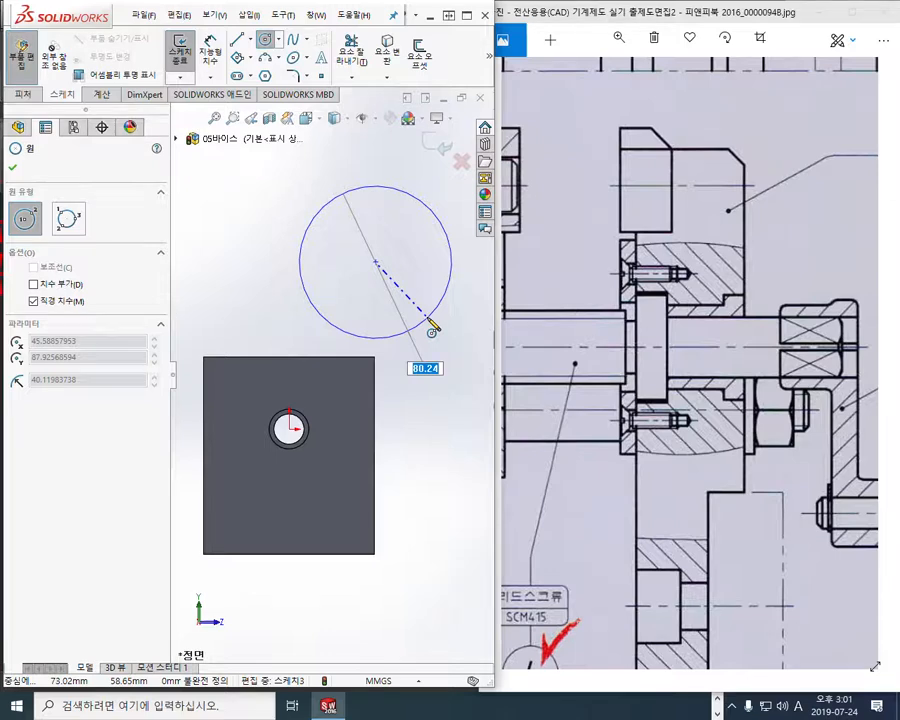
click(431, 318)
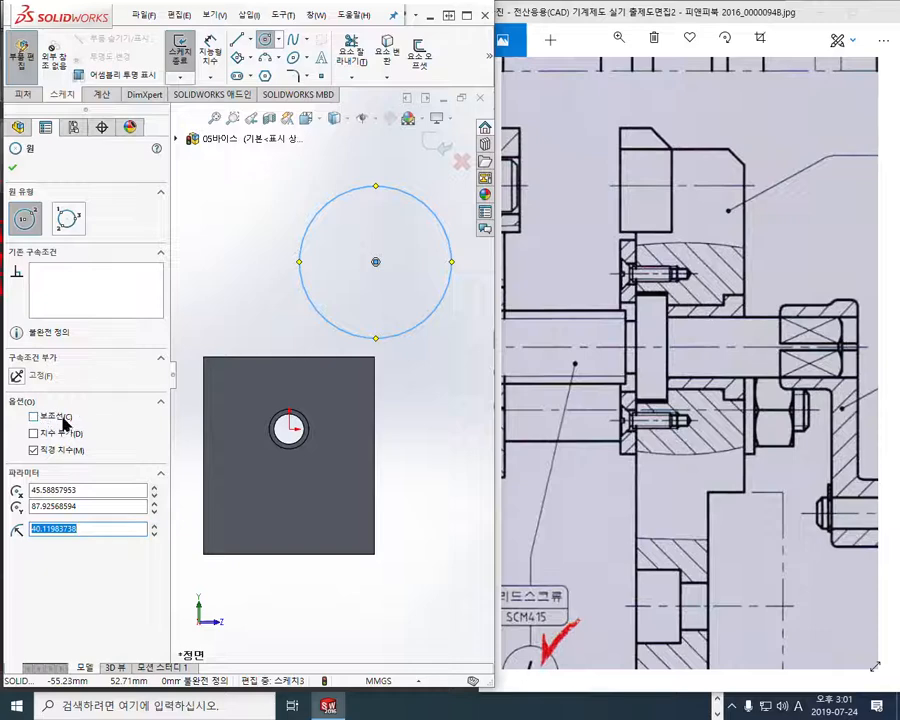
click(34, 417)
Dimension the construction circle's diameter and set it to 28 mm
right_click(267, 257)
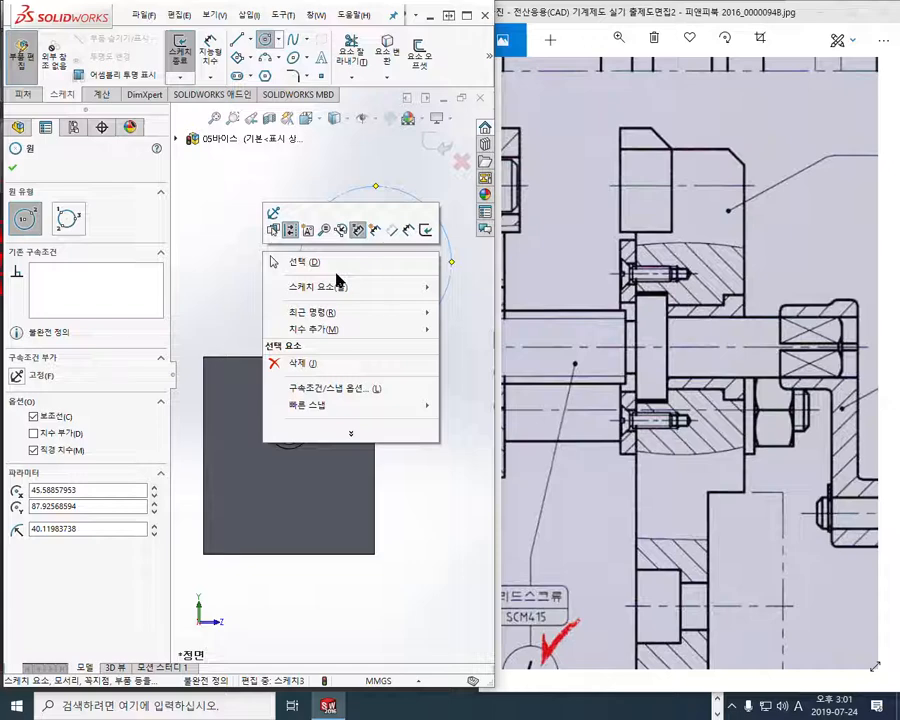
click(398, 231)
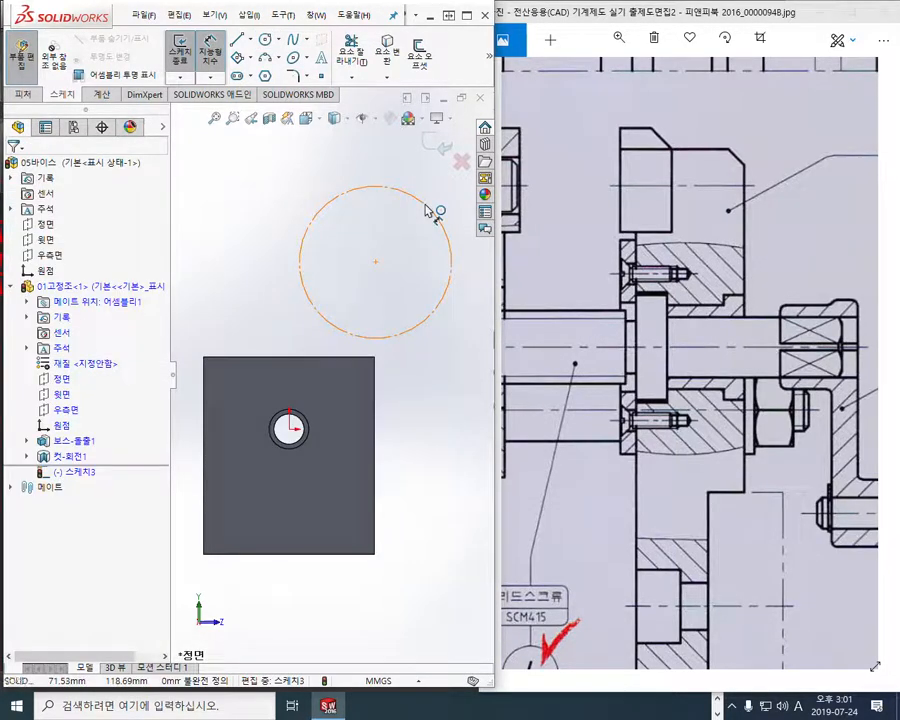
click(428, 211)
click(418, 236)
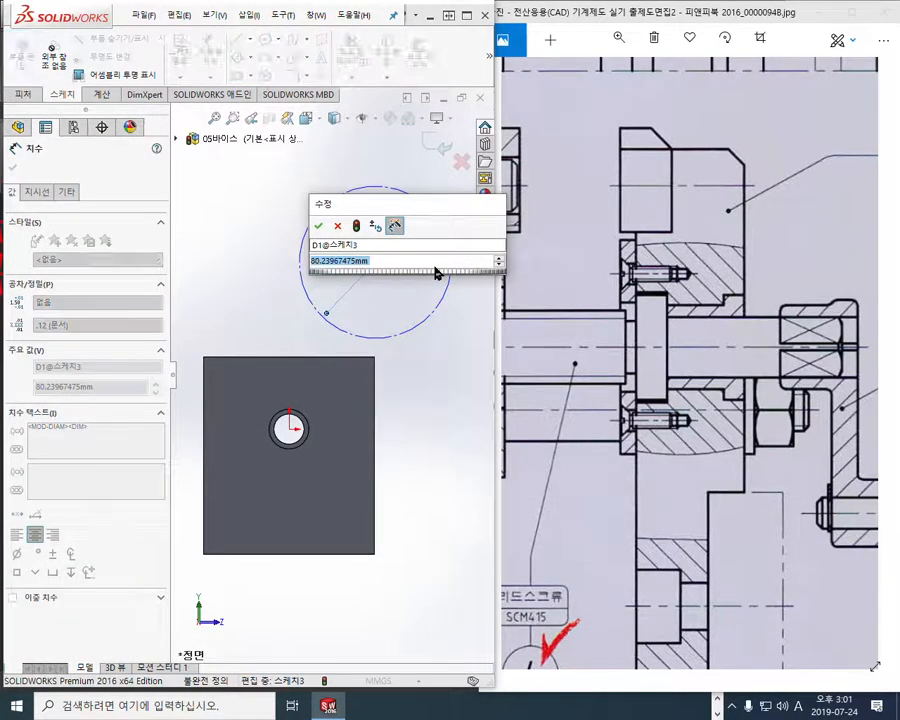
text(28)
key(Return)
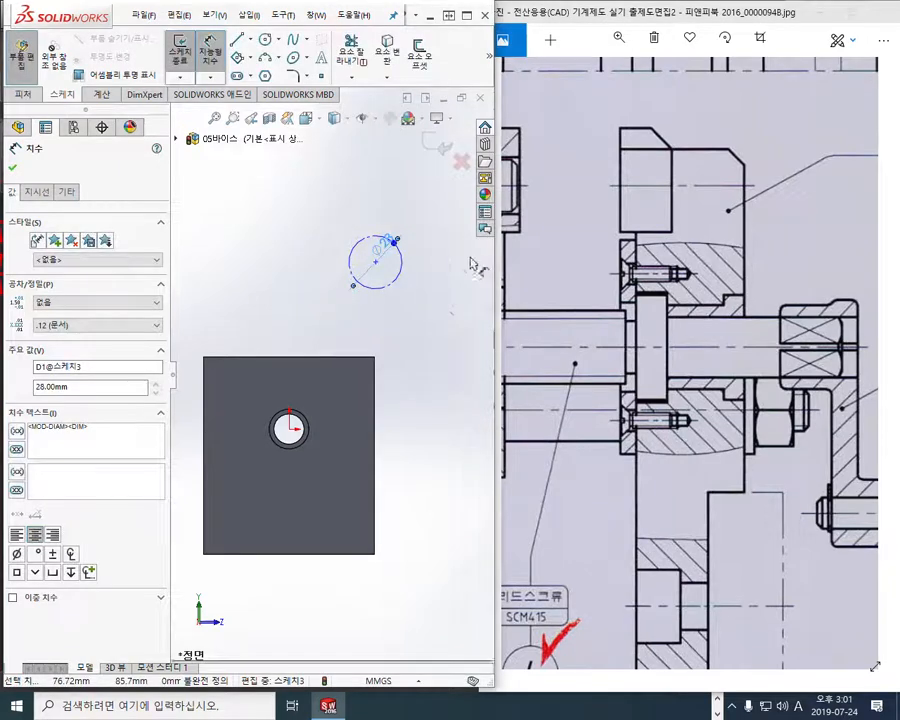
click(418, 350)
right_click(422, 306)
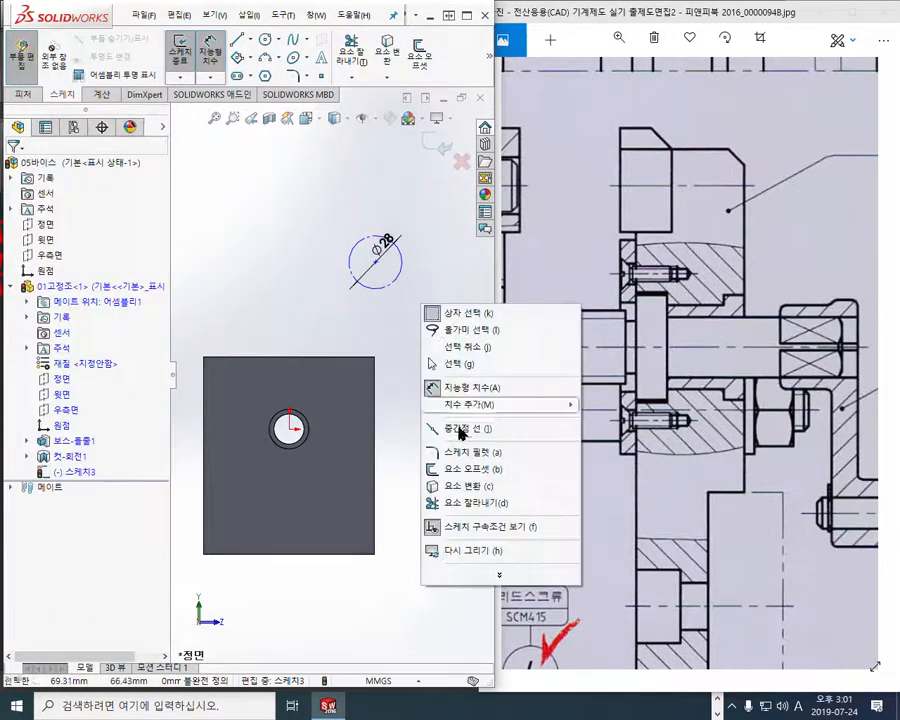
click(460, 366)
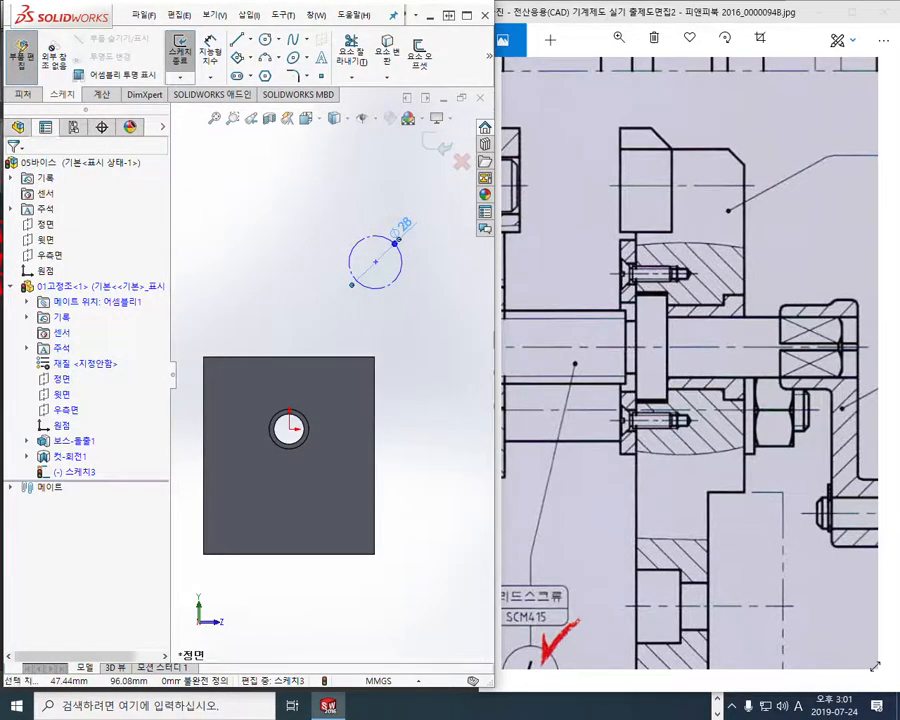
Circle the construction circle and the jaw's origin entry in blue, and draw two blue circled marks beside the construction circle
scroll(373, 340, down, 1)
ctrl+middle_drag(384, 352, 417, 341)
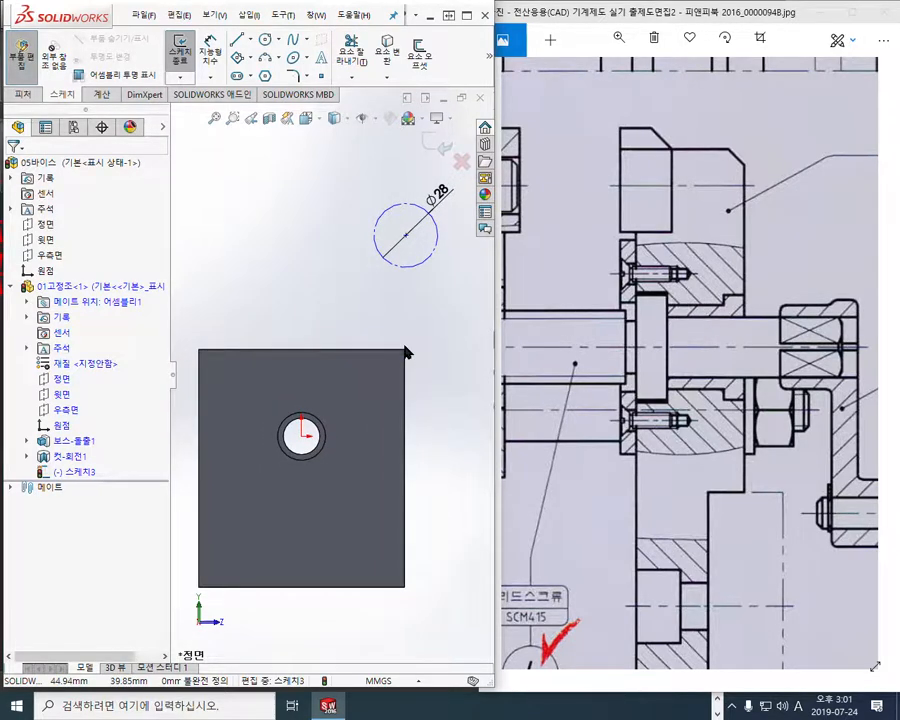
key(F12)
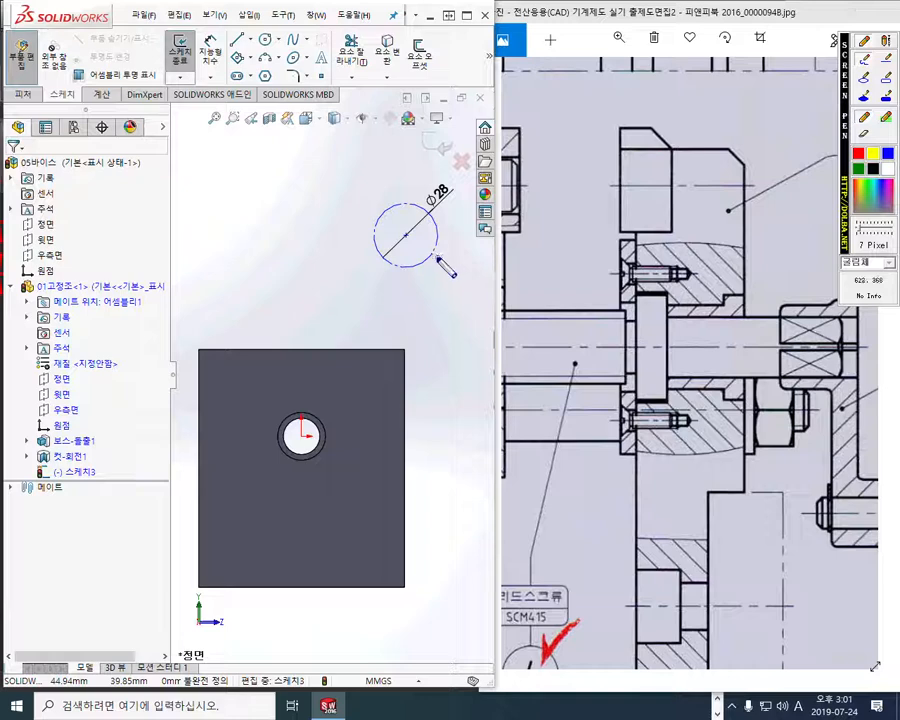
mouse_move(433, 263)
mouse_down()
mouse_move(406, 268)
mouse_move(378, 228)
mouse_move(430, 212)
mouse_move(429, 266)
mouse_up()
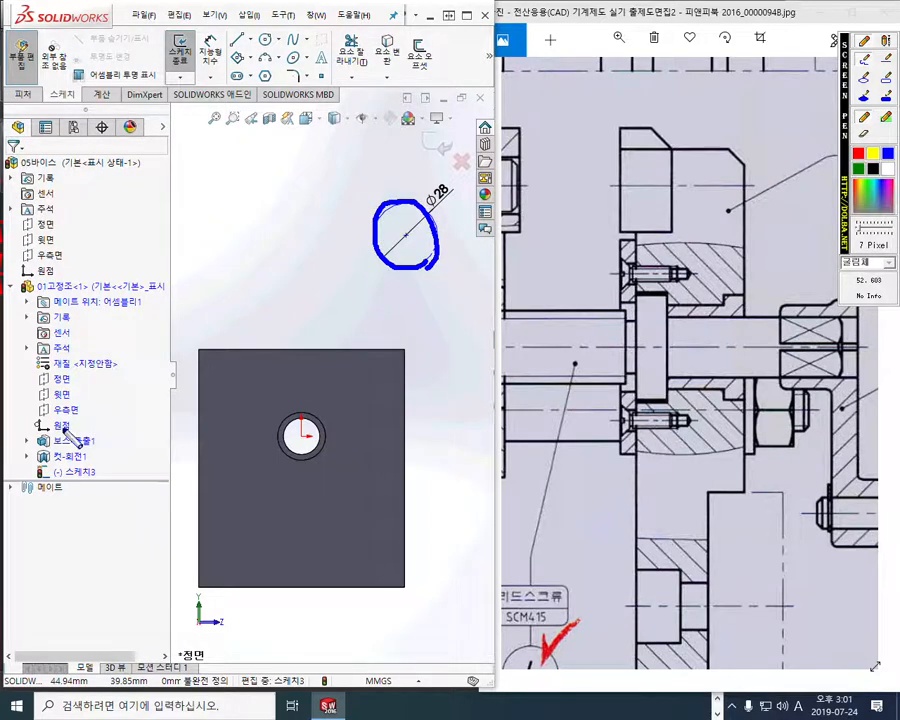
mouse_move(76, 434)
mouse_down()
mouse_move(28, 432)
mouse_move(68, 414)
mouse_move(75, 447)
mouse_up()
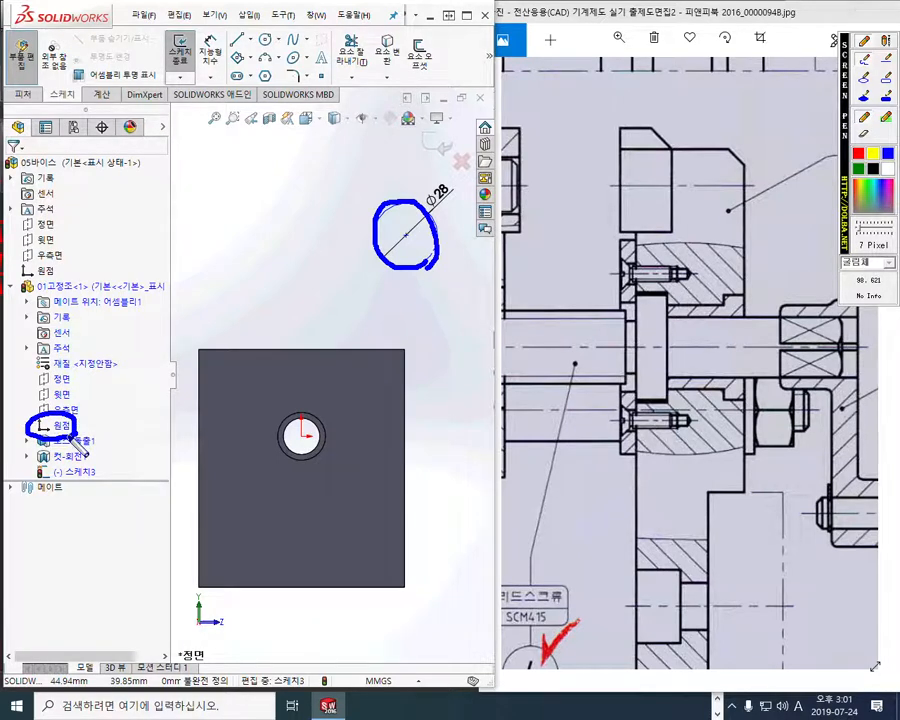
mouse_move(288, 209)
mouse_down()
mouse_move(276, 274)
mouse_move(284, 250)
mouse_up()
mouse_move(215, 235)
mouse_down()
mouse_move(211, 226)
mouse_move(232, 276)
mouse_up()
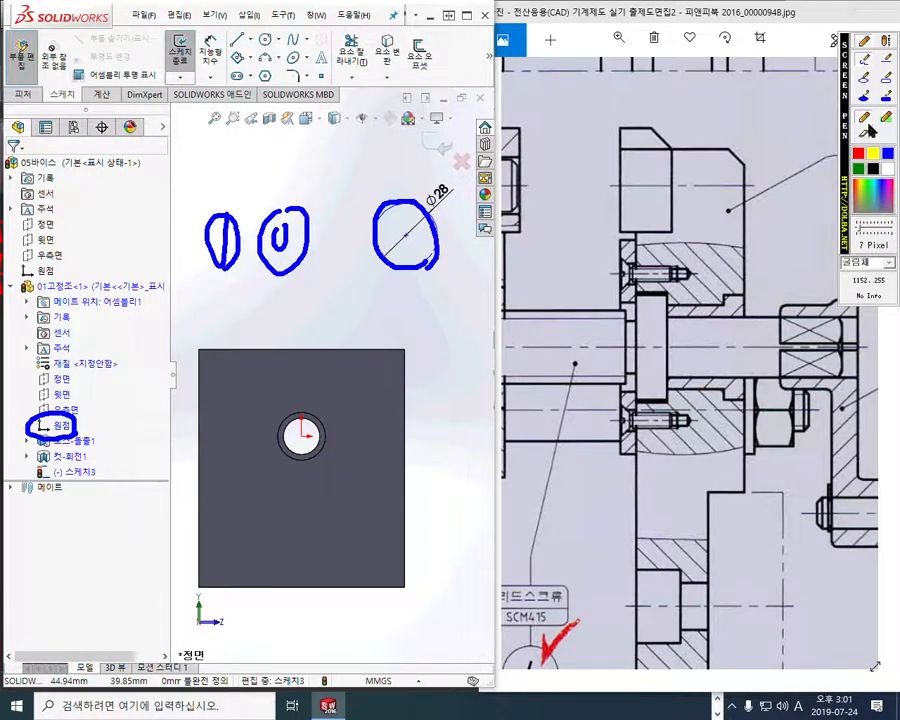
Mark the circle's centre and the jaw's origin entry in red, write "② 일치", and clear the annotations
click(859, 155)
drag(404, 231, 406, 238)
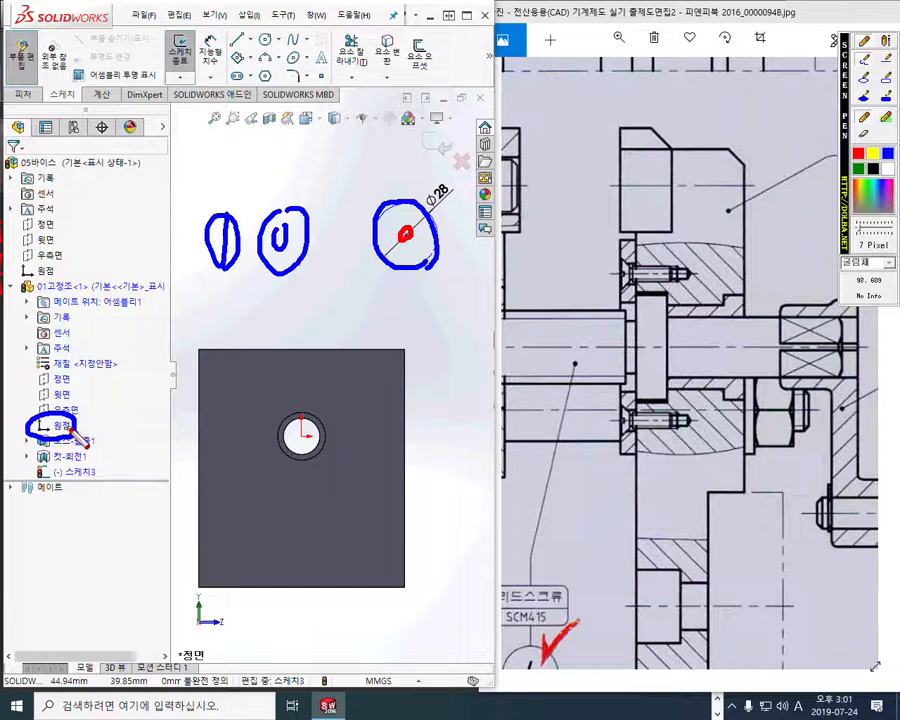
mouse_move(72, 412)
mouse_down()
mouse_move(48, 430)
mouse_move(72, 440)
mouse_up()
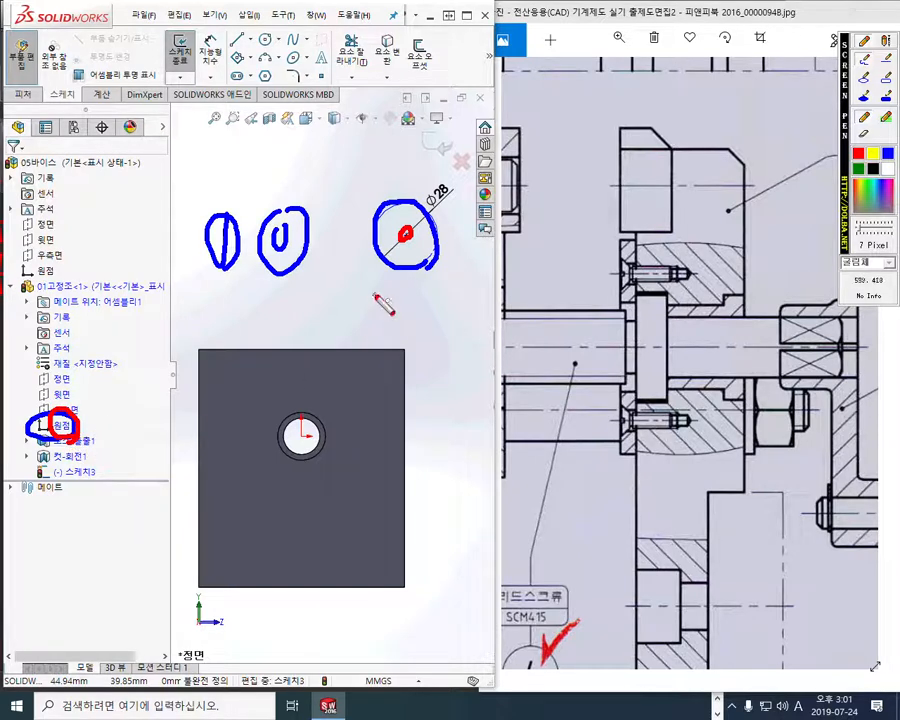
drag(357, 309, 357, 323)
mouse_move(342, 325)
mouse_down()
mouse_move(376, 324)
mouse_move(382, 342)
mouse_move(368, 347)
mouse_up()
mouse_move(406, 314)
mouse_down()
mouse_move(430, 317)
mouse_move(432, 357)
mouse_move(462, 311)
mouse_move(468, 362)
mouse_up()
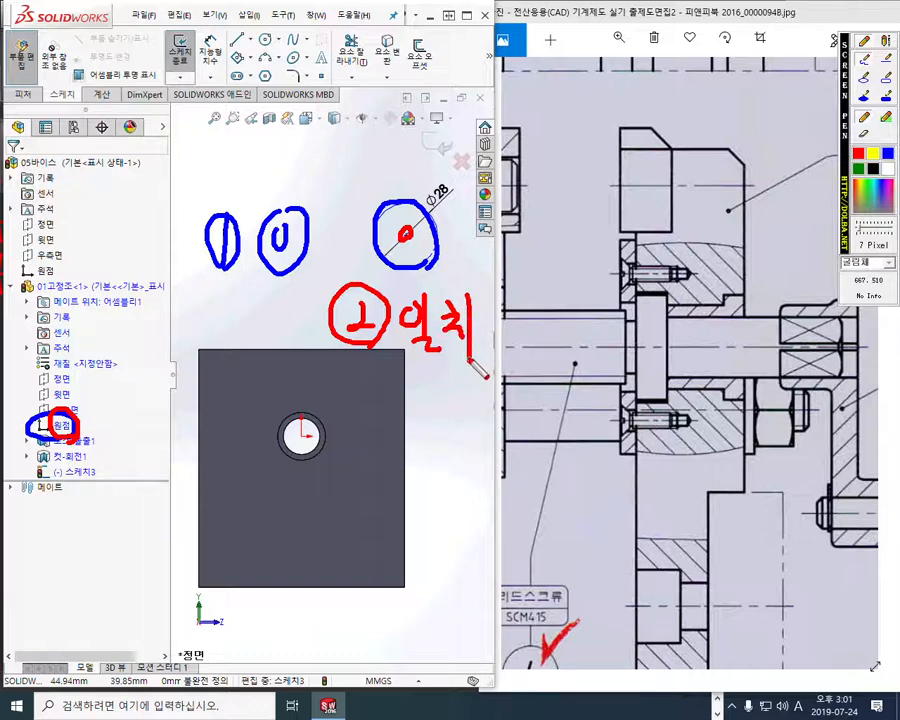
key(Escape)
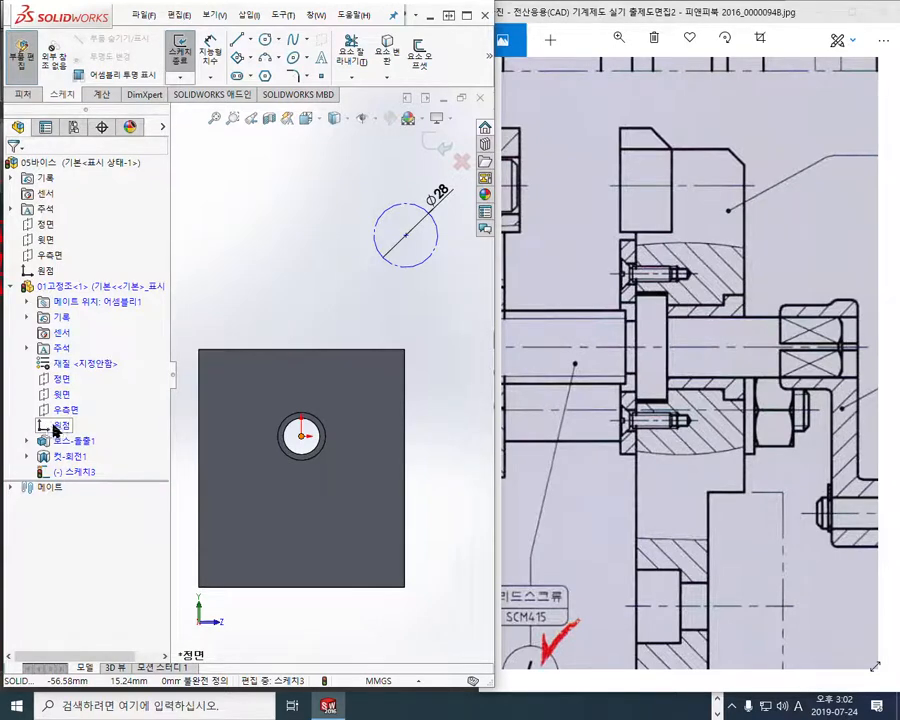
Make the construction circle's centre coincident with the origin of the fixed jaw
click(50, 429)
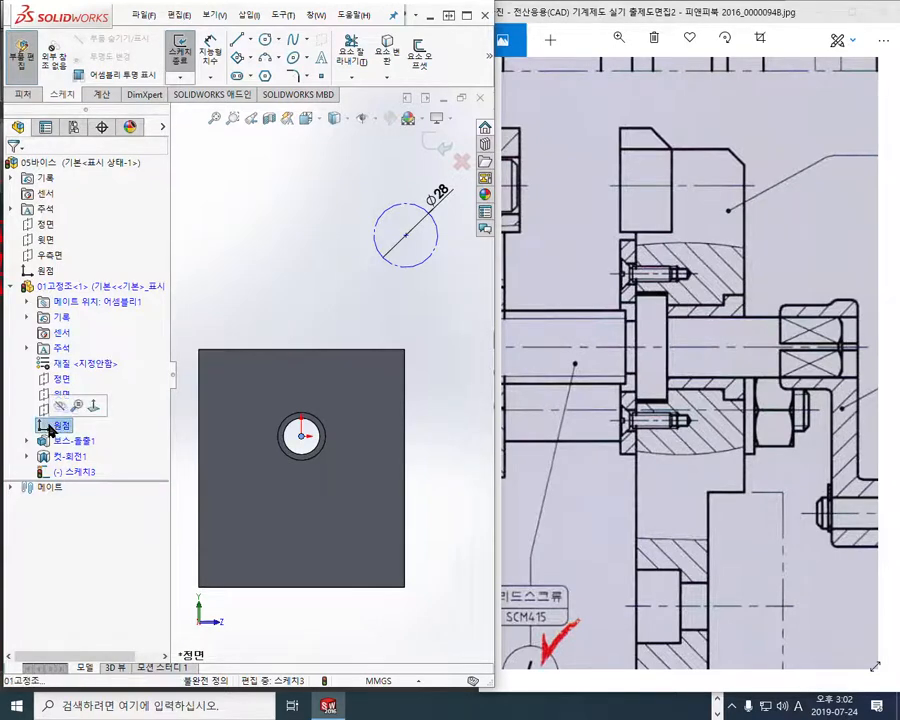
ctrl+click(407, 238)
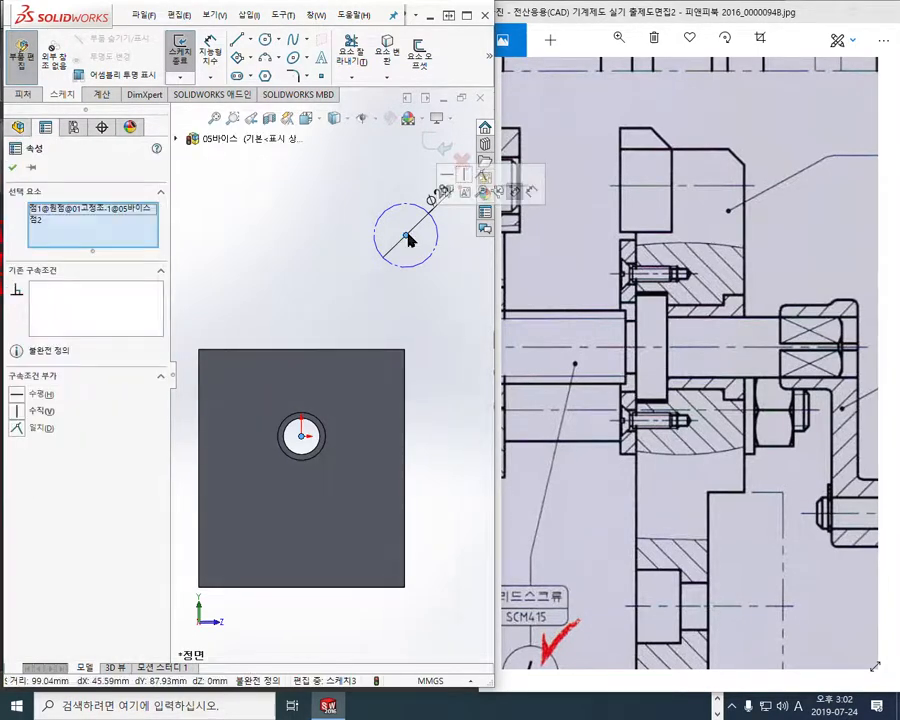
click(483, 176)
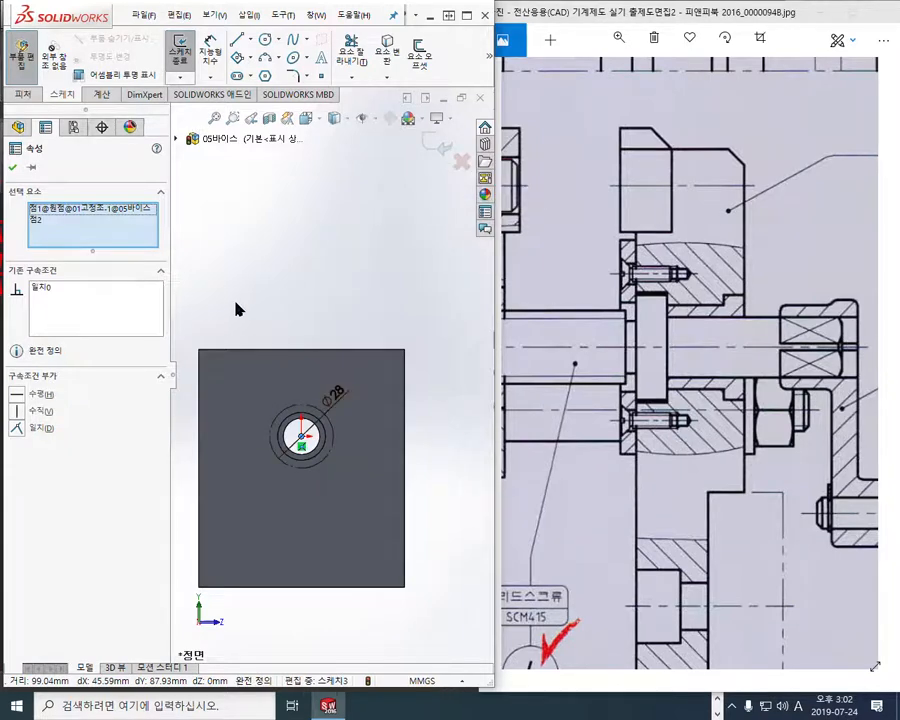
key(Escape)
Draw a red arrow from the Point tool to the Ø28 circle, mark its four quadrant points, and clear the annotations
scroll(292, 470, down, 3)
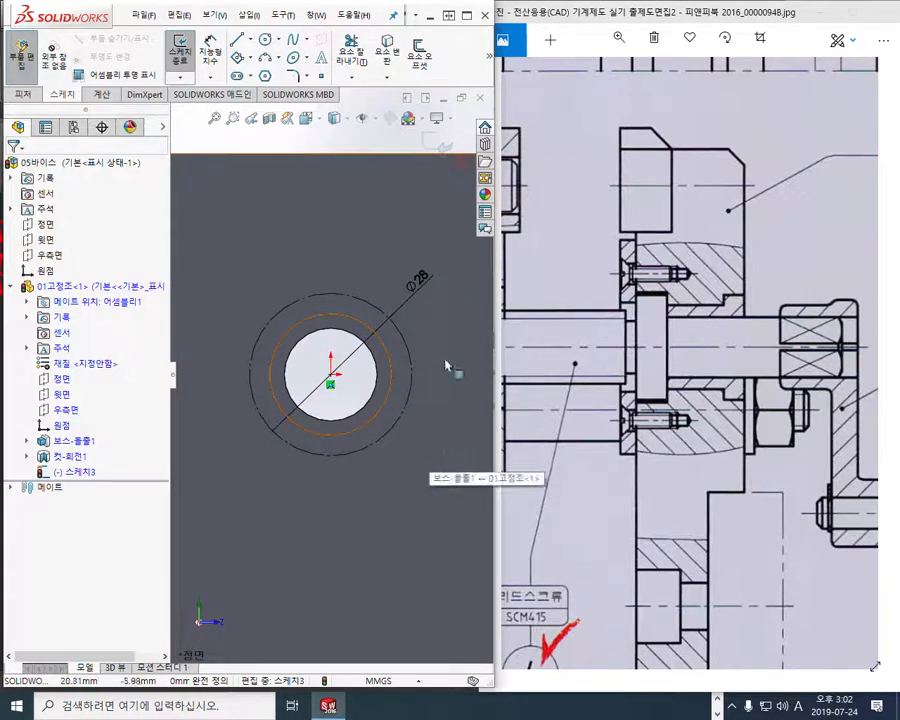
key(F12)
mouse_move(320, 78)
mouse_down()
mouse_move(328, 94)
mouse_move(311, 70)
mouse_move(330, 78)
mouse_move(292, 190)
mouse_move(325, 296)
mouse_up()
drag(325, 296, 325, 275)
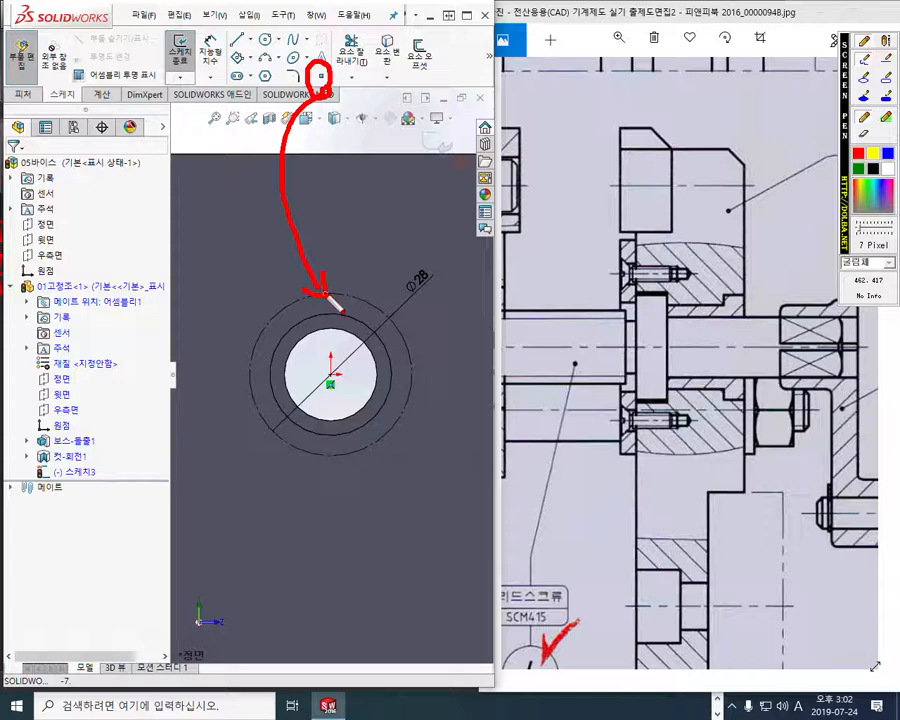
mouse_move(255, 357)
mouse_down()
mouse_move(240, 374)
mouse_move(262, 388)
mouse_move(253, 361)
mouse_up()
mouse_move(336, 444)
mouse_down()
mouse_move(344, 478)
mouse_move(357, 460)
mouse_move(338, 440)
mouse_up()
mouse_move(405, 352)
mouse_down()
mouse_move(412, 390)
mouse_move(424, 368)
mouse_move(410, 350)
mouse_up()
mouse_move(337, 303)
mouse_down()
mouse_move(326, 287)
mouse_move(338, 303)
mouse_up()
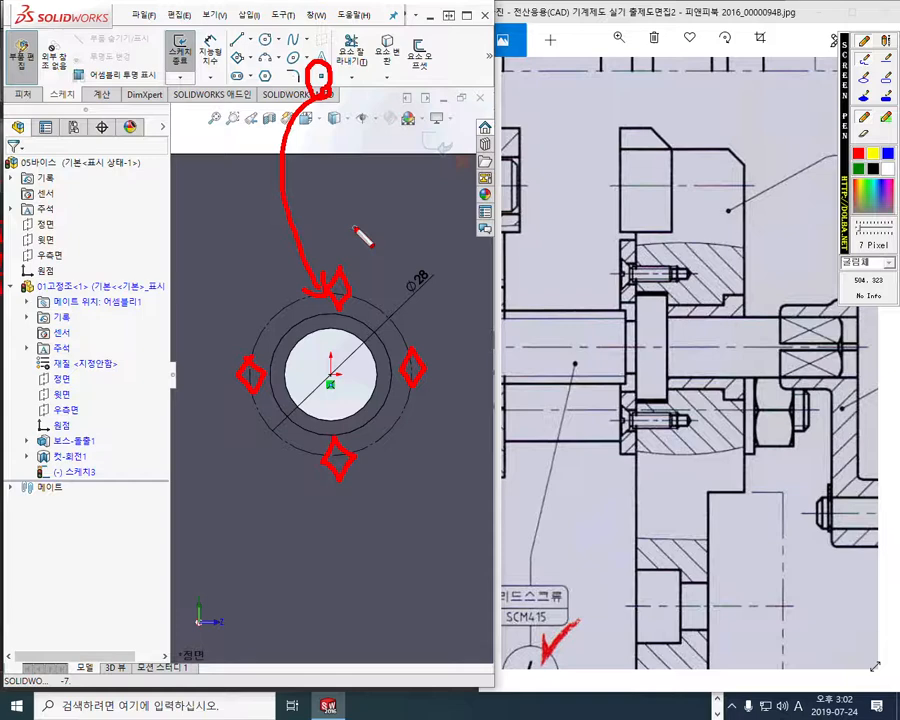
key(Escape)
Place sketch points on all four quadrants of the Ø28 construction circle
click(320, 77)
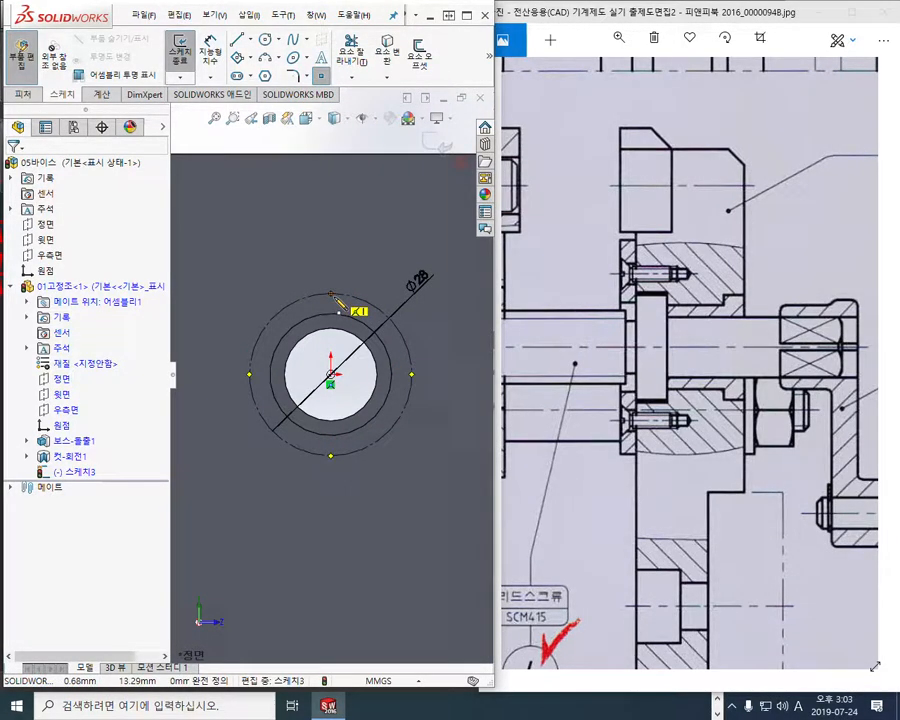
click(331, 295)
click(249, 375)
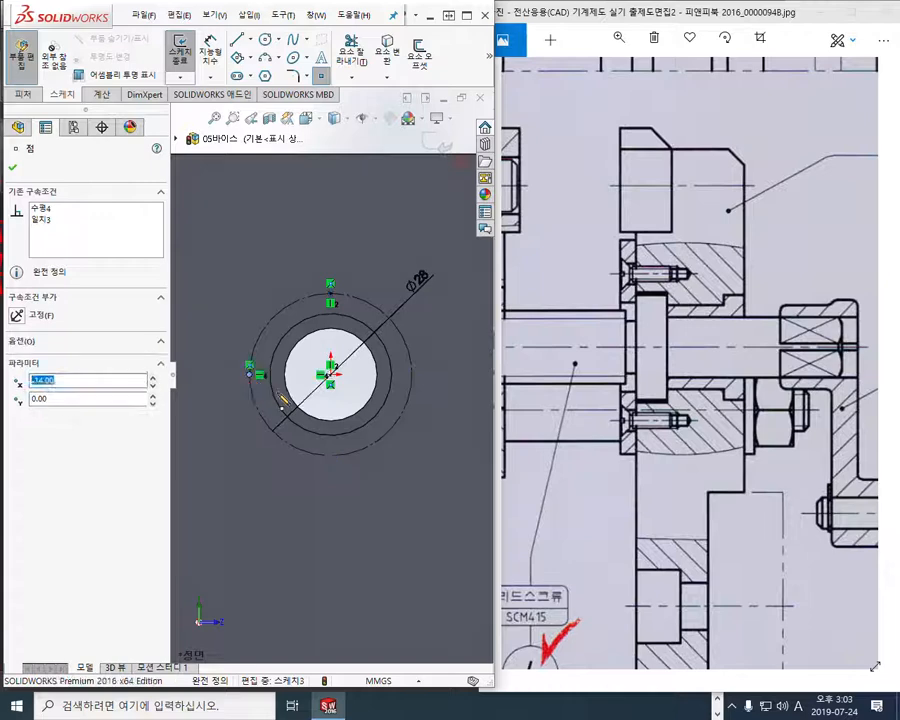
click(331, 456)
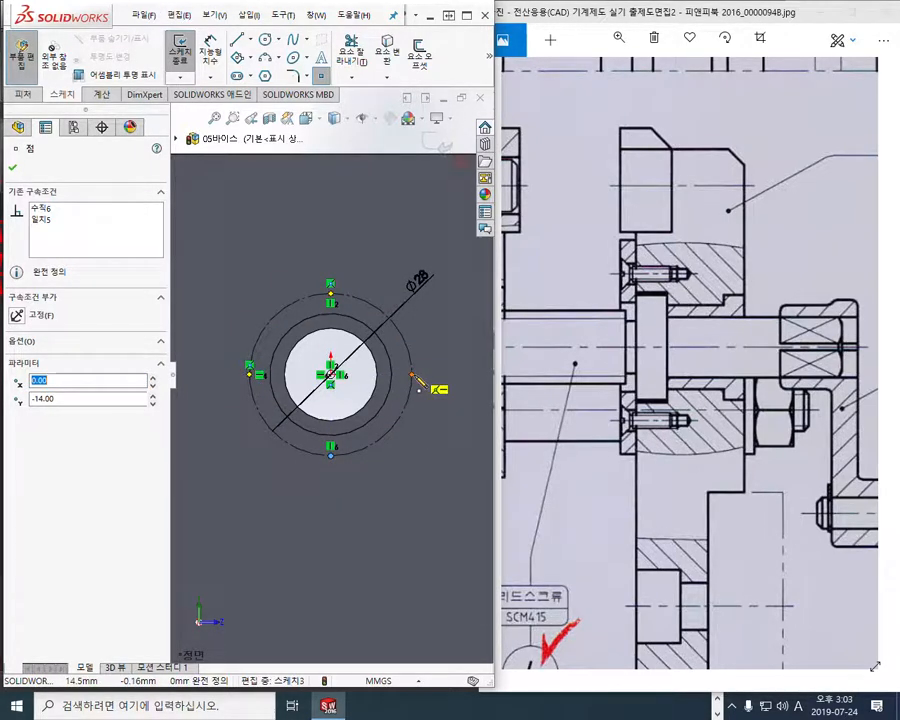
click(412, 376)
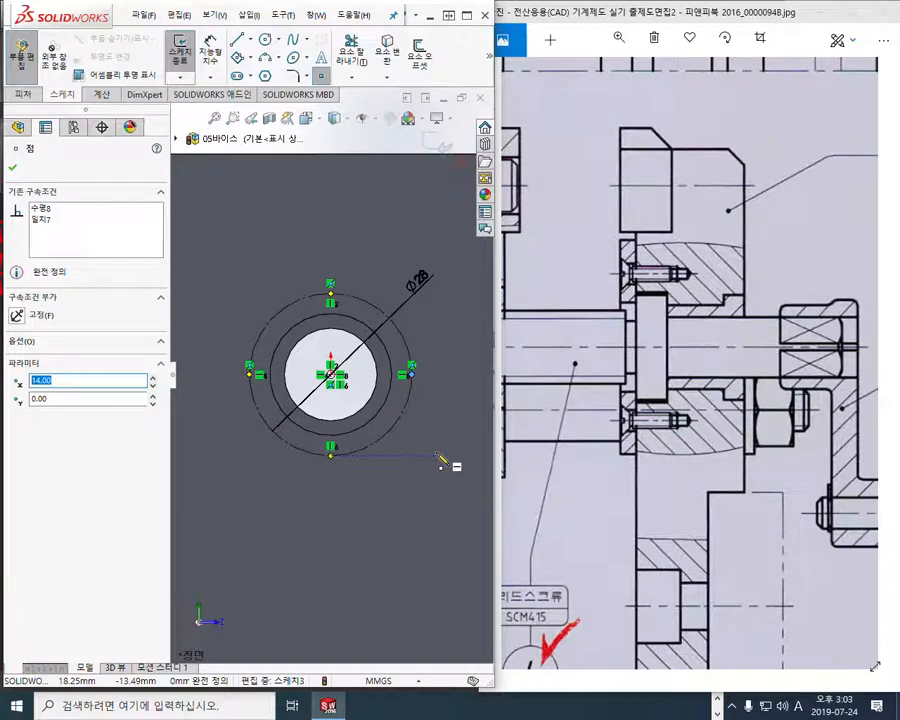
right_click(441, 459)
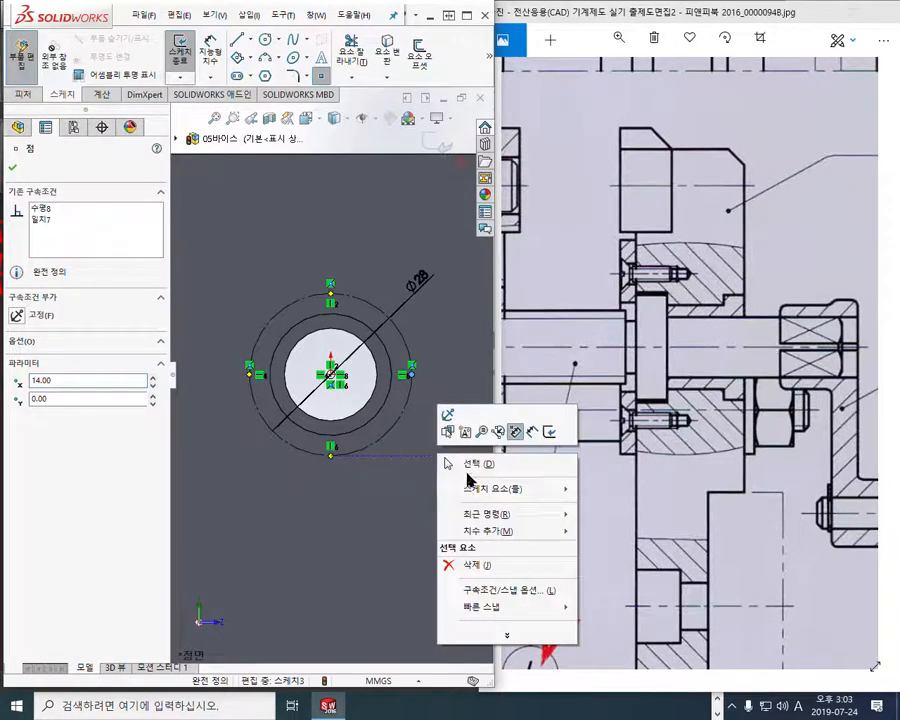
End the Point tool and exit the sketch holding the four points and the Ø28 circle on the fixed jaw
click(462, 462)
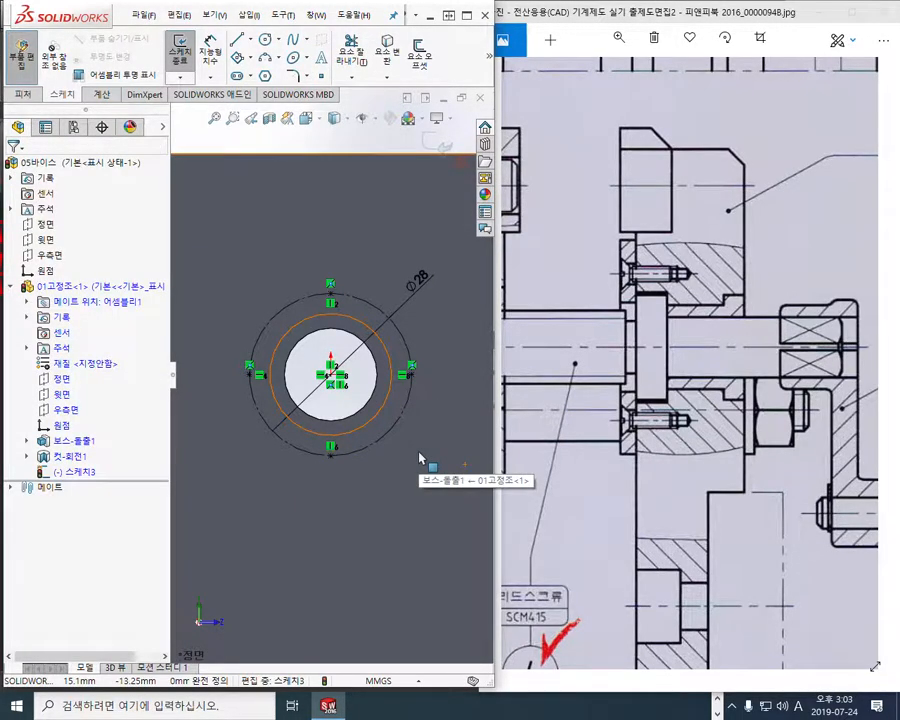
click(432, 143)
middle_drag(338, 432, 340, 368)
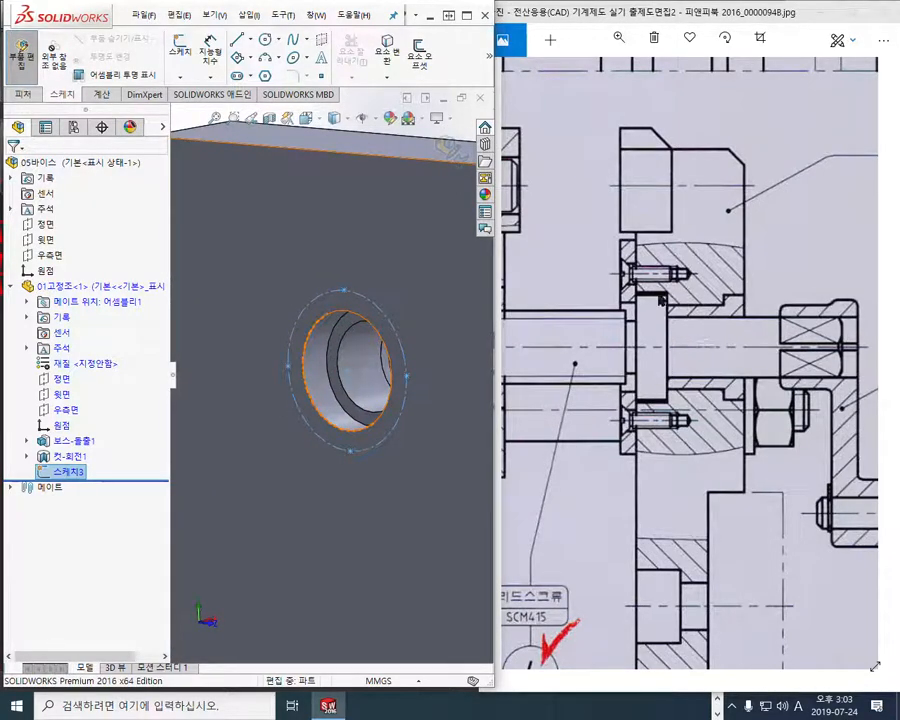
In the Photos reference drawing, mark the upper screw's thread diameter in red with arrows, write "M3", and clear the annotations
click(670, 318)
scroll(670, 316, up, 5)
drag(685, 290, 677, 296)
key(F4)
drag(648, 242, 562, 242)
drag(655, 271, 583, 277)
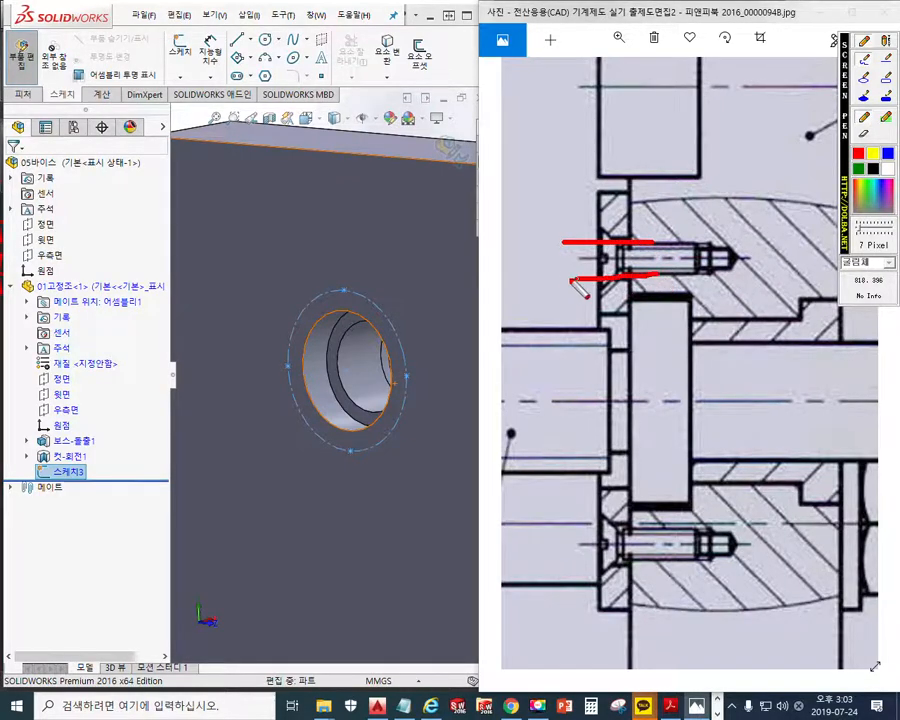
mouse_move(569, 201)
mouse_down()
mouse_move(569, 297)
mouse_move(578, 294)
mouse_up()
mouse_move(558, 222)
mouse_down()
mouse_move(570, 242)
mouse_move(581, 223)
mouse_up()
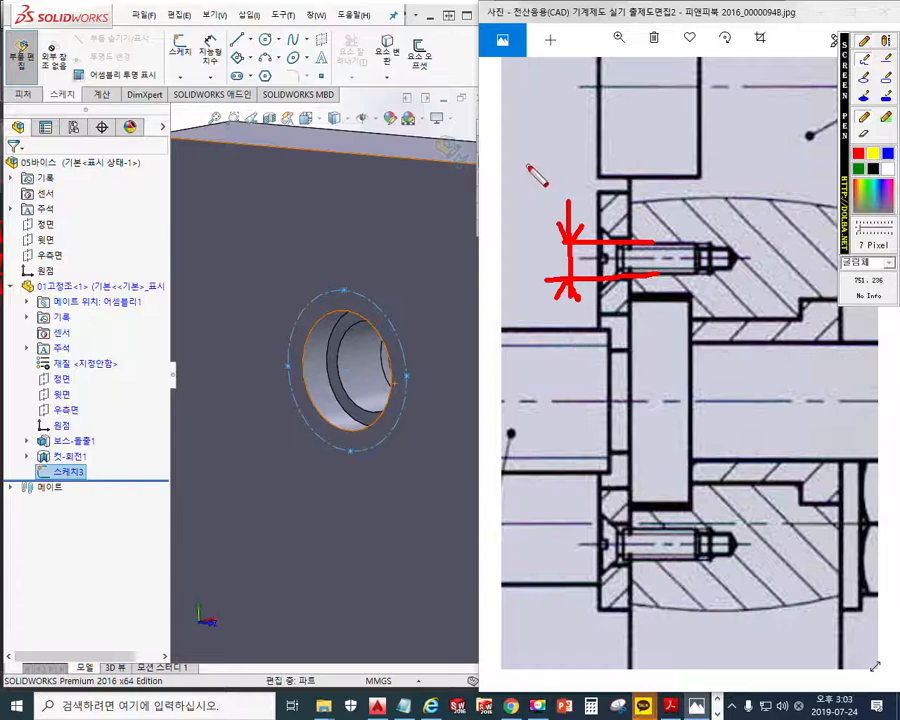
mouse_move(509, 183)
mouse_down()
mouse_move(527, 138)
mouse_move(546, 195)
mouse_up()
drag(570, 128, 567, 180)
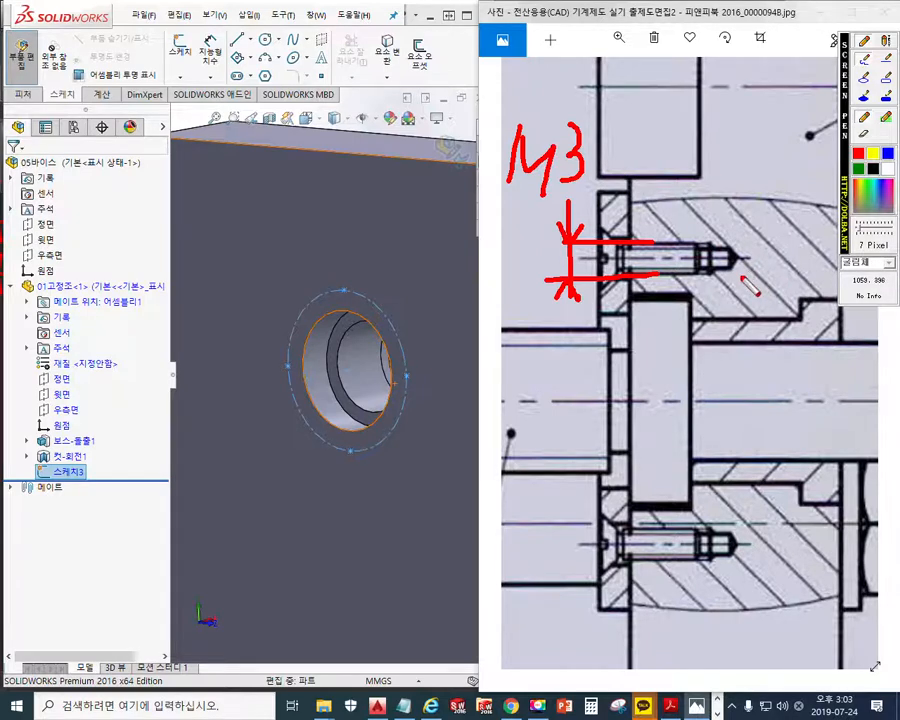
key(Escape)
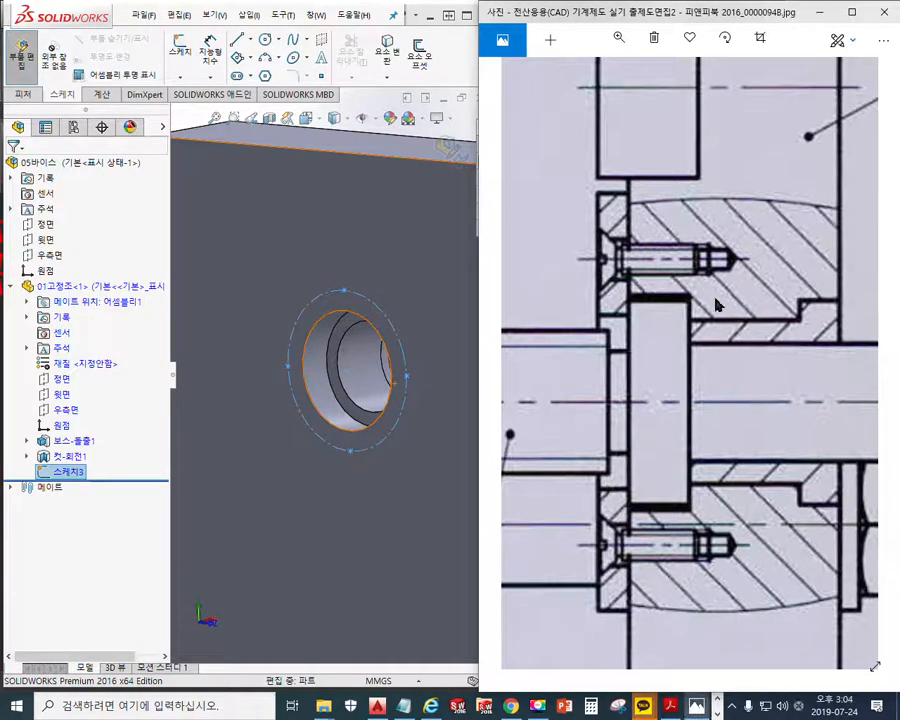
Trace the fixed jaw's face beside the cover in green on the reference drawing, and clear the annotation
scroll(725, 172, up, 3)
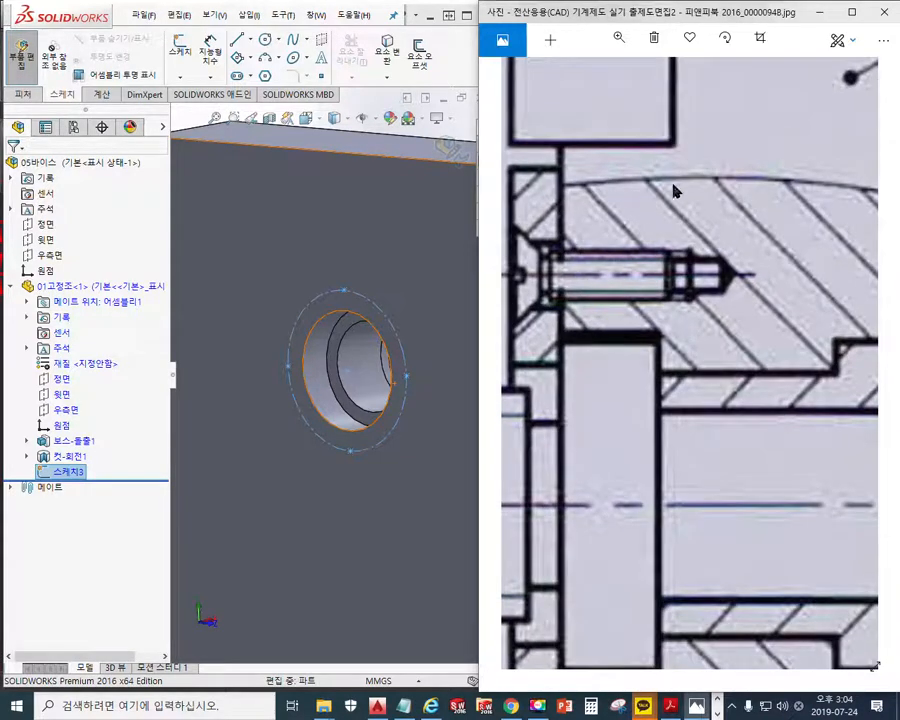
drag(641, 197, 664, 259)
key(F12)
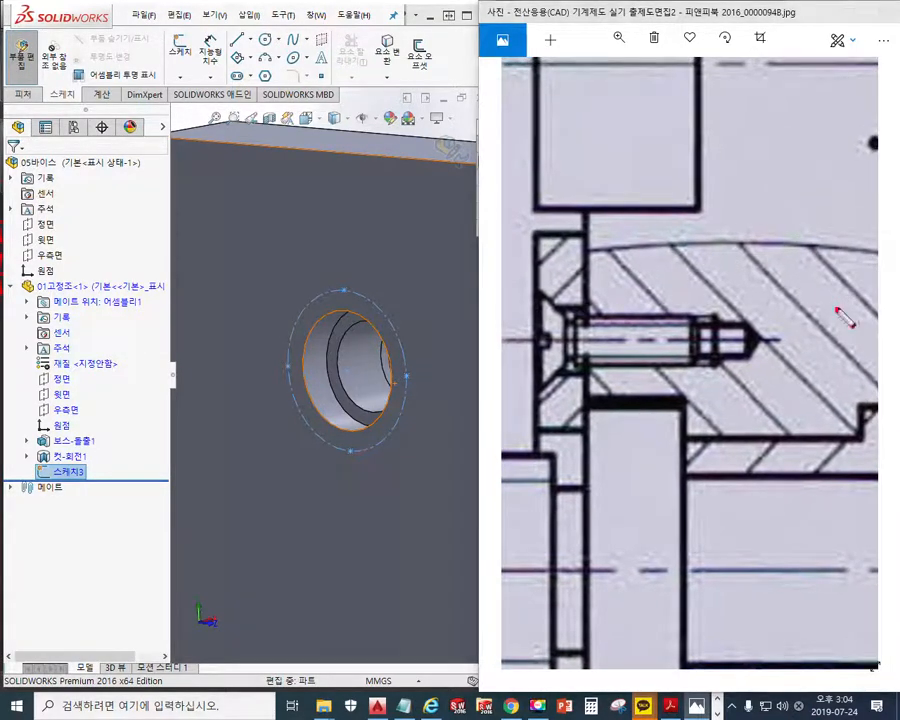
click(858, 169)
drag(588, 208, 593, 565)
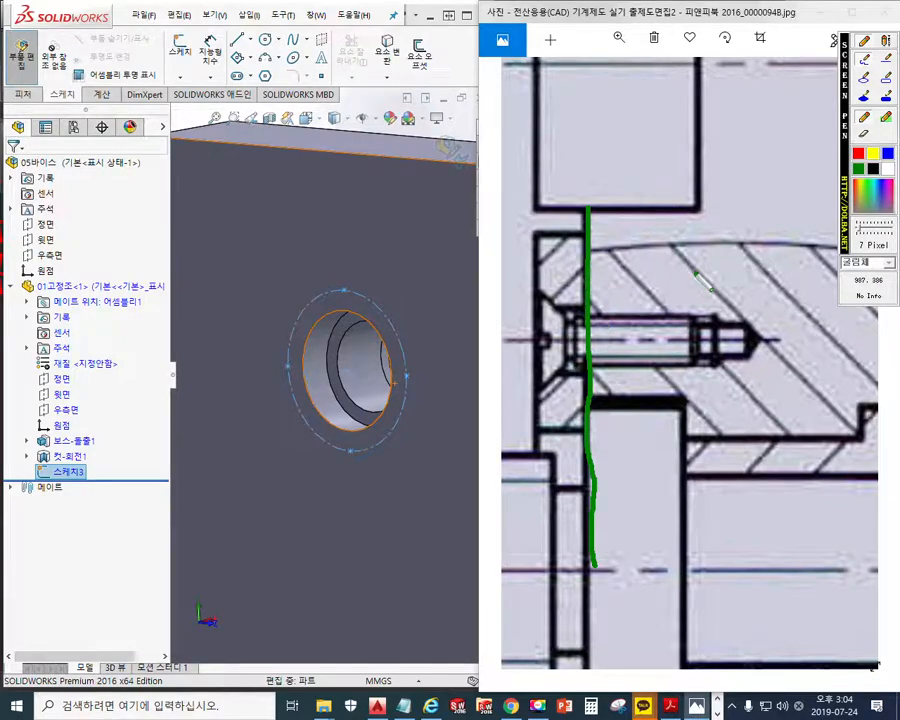
key(Escape)
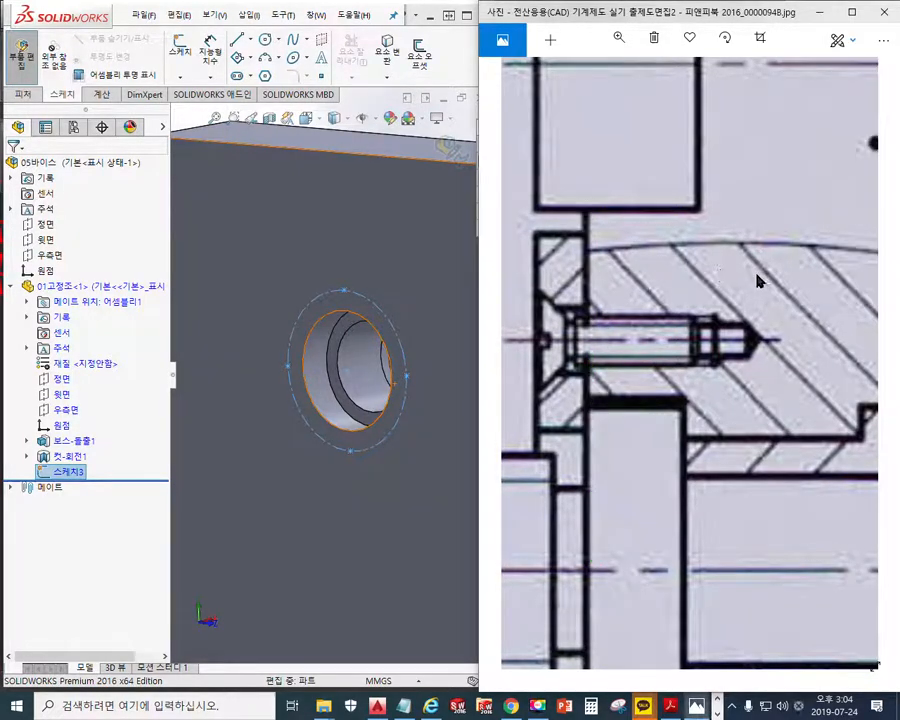
Mark the jaw face and three candidate depth lines at the upper screw hole's end in green, labelled A, B and C
key(F2)
drag(713, 305, 716, 374)
drag(750, 320, 750, 358)
drag(699, 318, 700, 362)
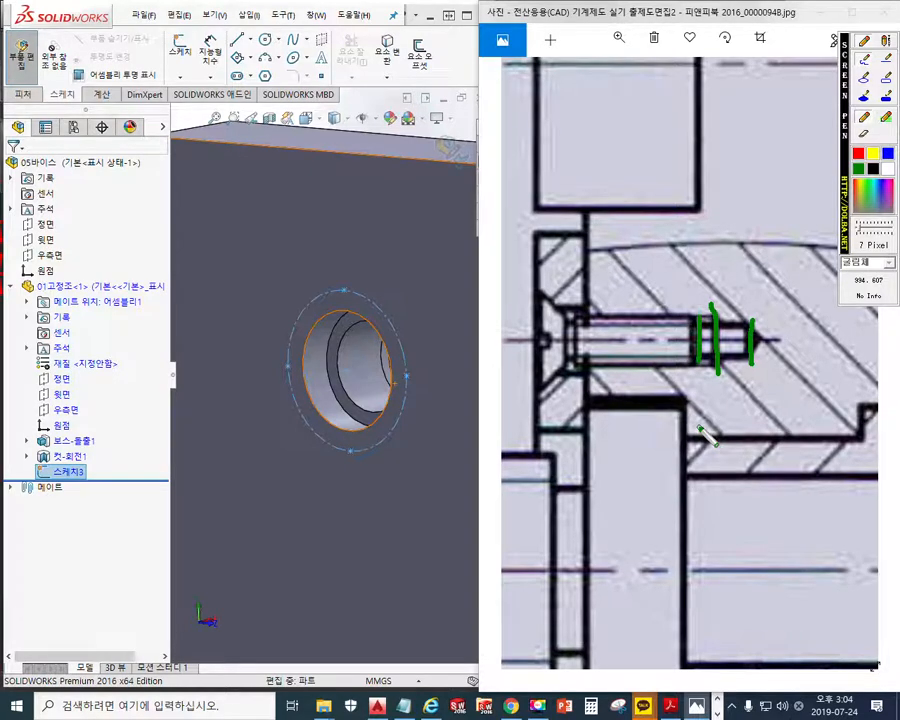
drag(585, 203, 593, 322)
drag(592, 264, 677, 264)
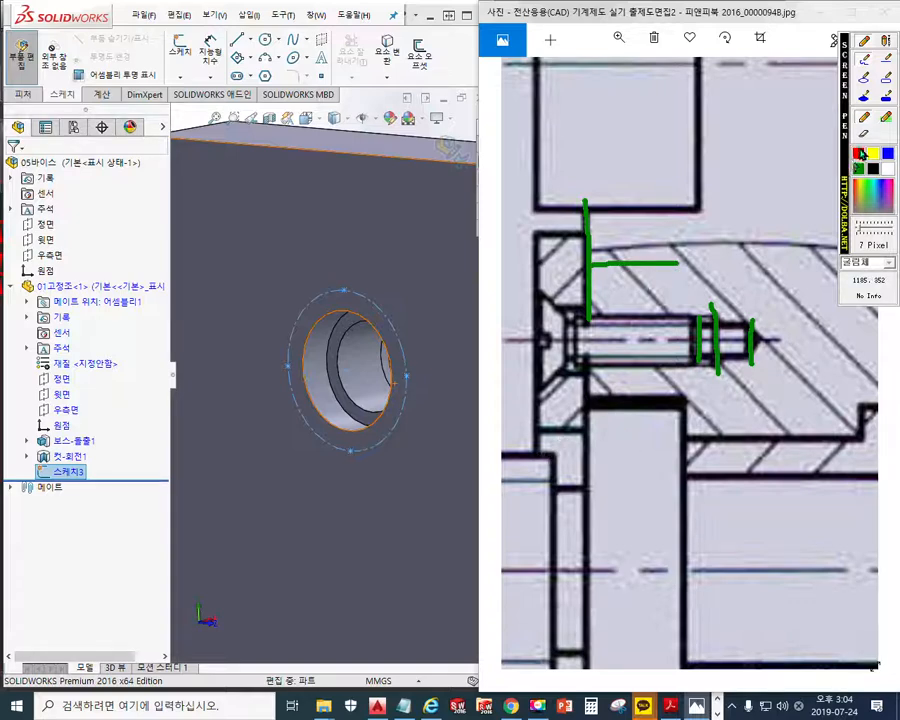
mouse_move(684, 410)
mouse_down()
mouse_move(692, 383)
mouse_move(697, 410)
mouse_move(701, 399)
mouse_move(724, 419)
mouse_up()
drag(768, 390, 774, 412)
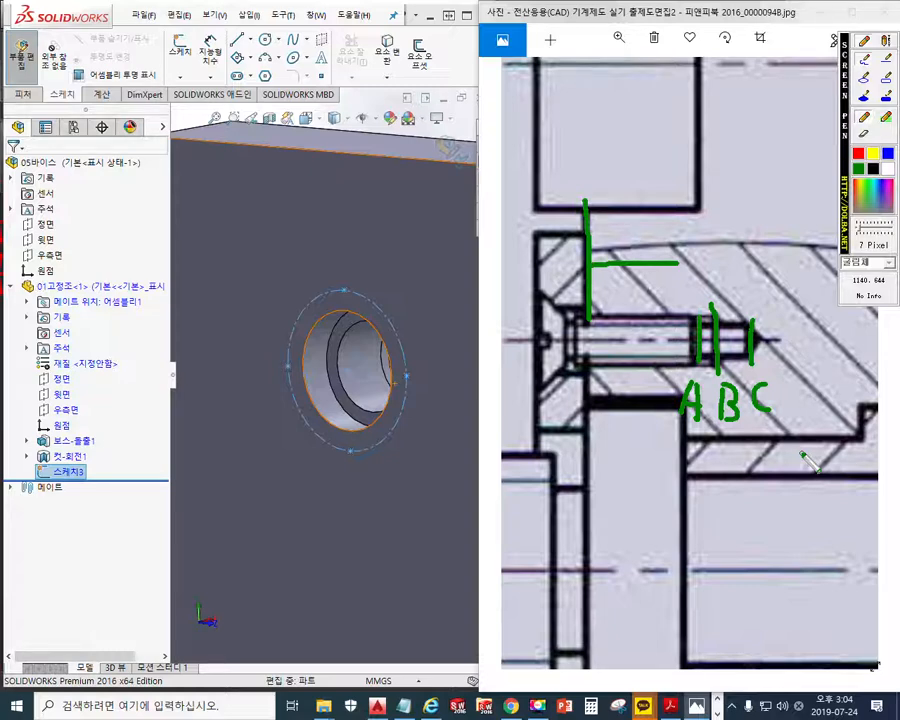
Outline the countersunk screw in red, circle the letter B, and clear all annotations
click(859, 156)
mouse_move(553, 305)
mouse_down()
mouse_move(586, 339)
mouse_move(600, 318)
mouse_move(698, 316)
mouse_move(698, 366)
mouse_move(545, 372)
mouse_move(540, 400)
mouse_move(565, 318)
mouse_up()
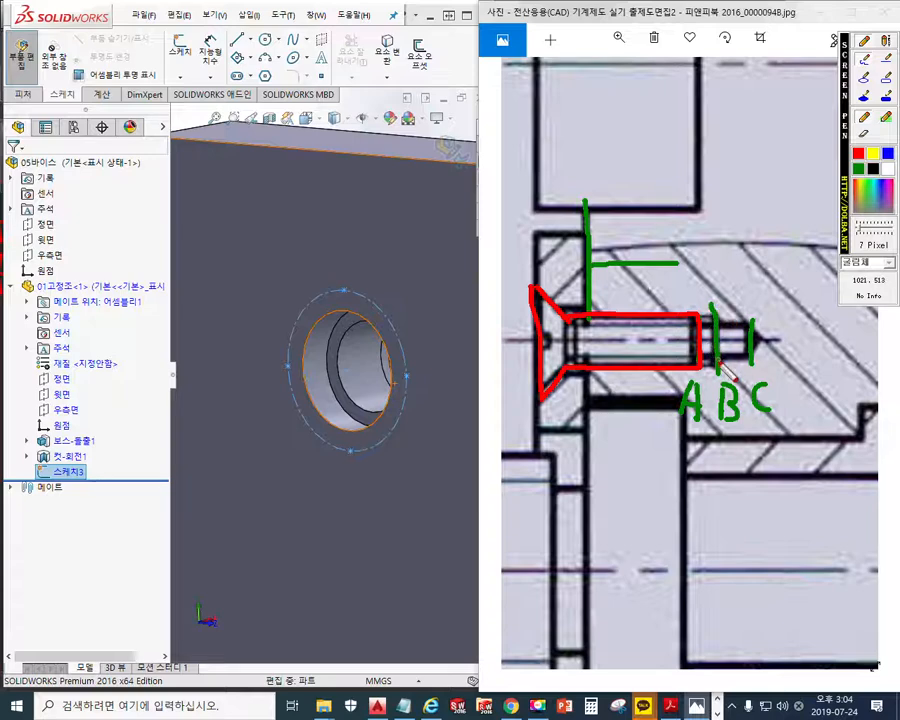
mouse_move(735, 428)
mouse_down()
mouse_move(718, 430)
mouse_move(742, 398)
mouse_move(740, 428)
mouse_up()
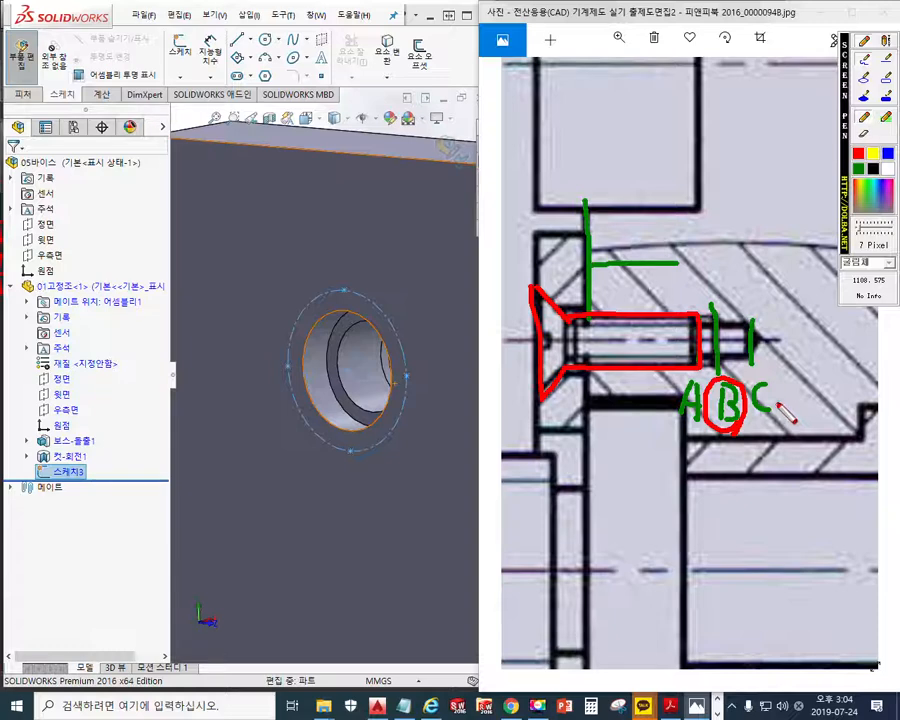
key(Escape)
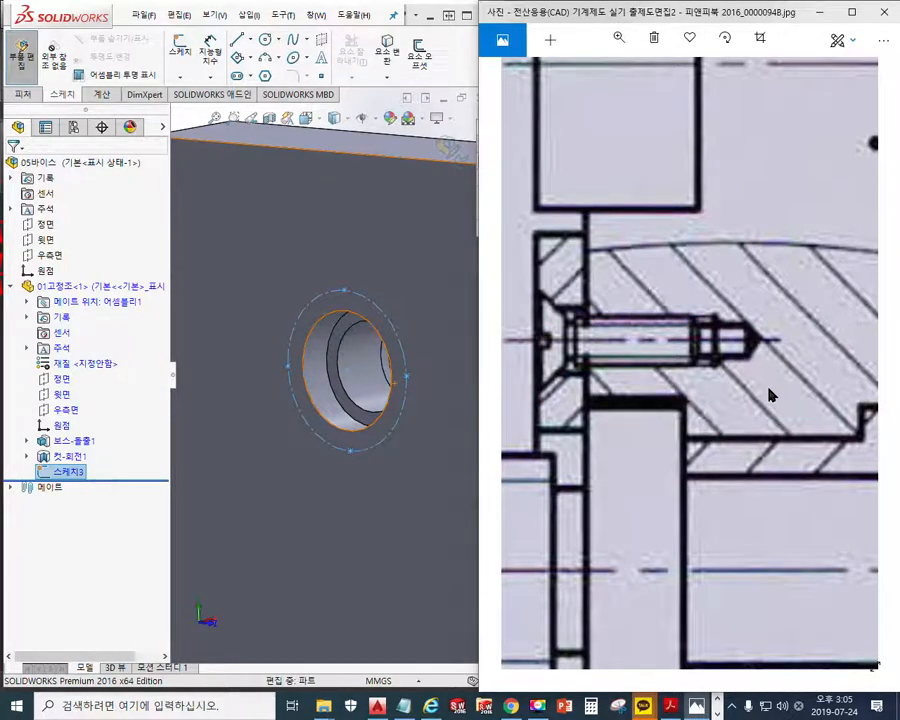
Outline the screw's shank in red, draw red lines along both sides of the tapped hole, and clear the annotations
scroll(702, 378, up, 2)
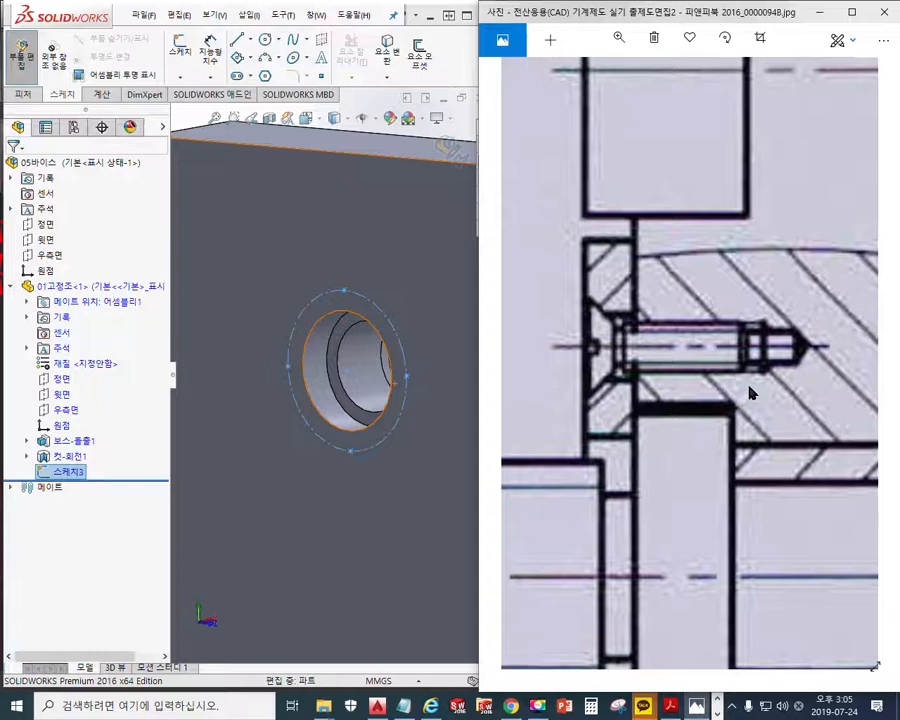
drag(735, 396, 728, 389)
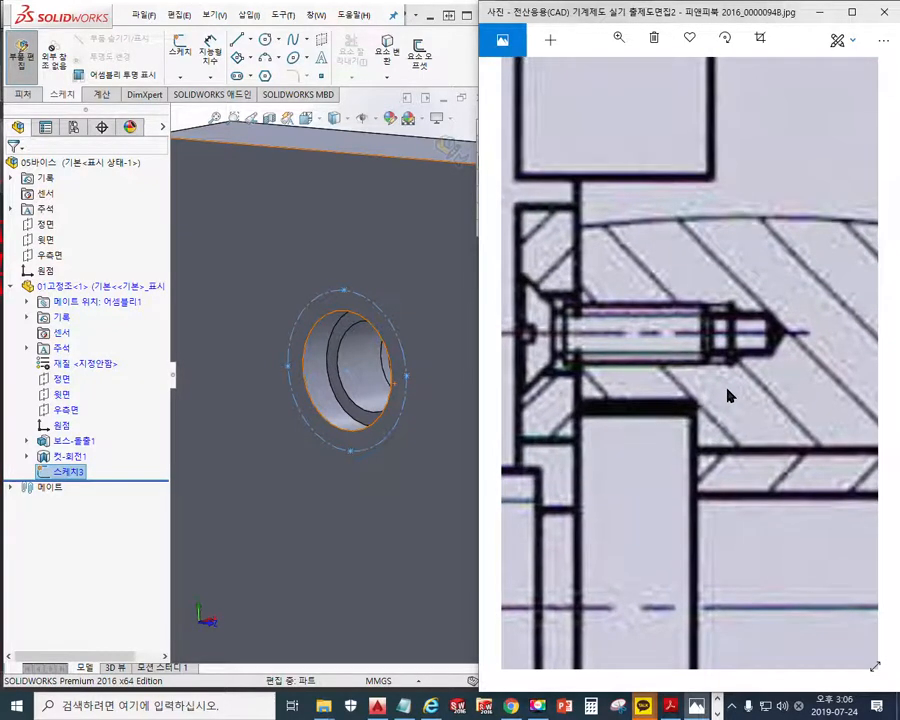
key(F12)
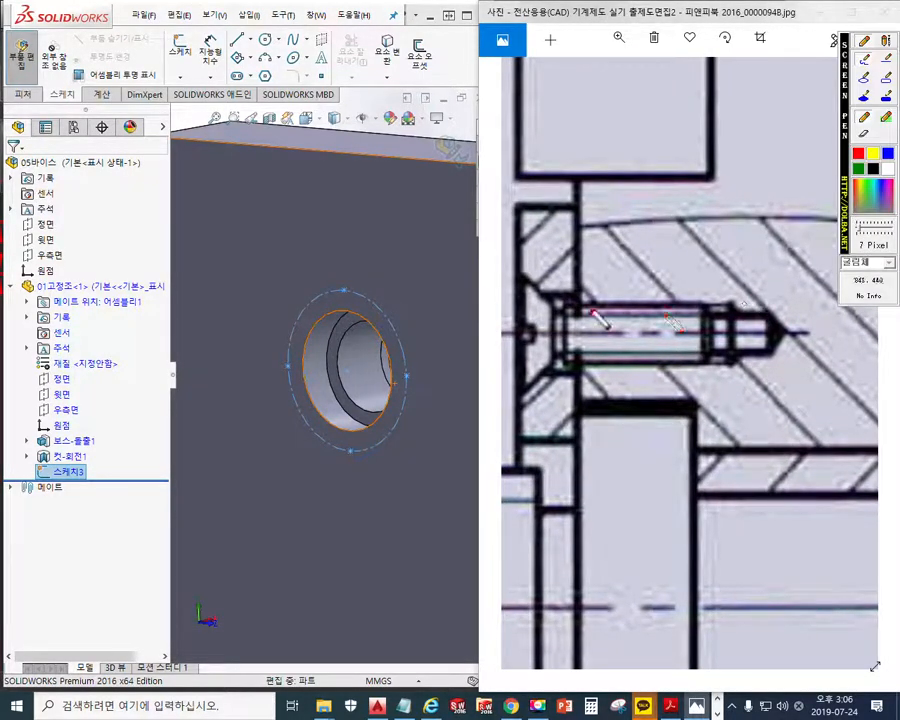
mouse_move(584, 305)
mouse_down()
mouse_move(712, 307)
mouse_move(713, 363)
mouse_move(592, 364)
mouse_up()
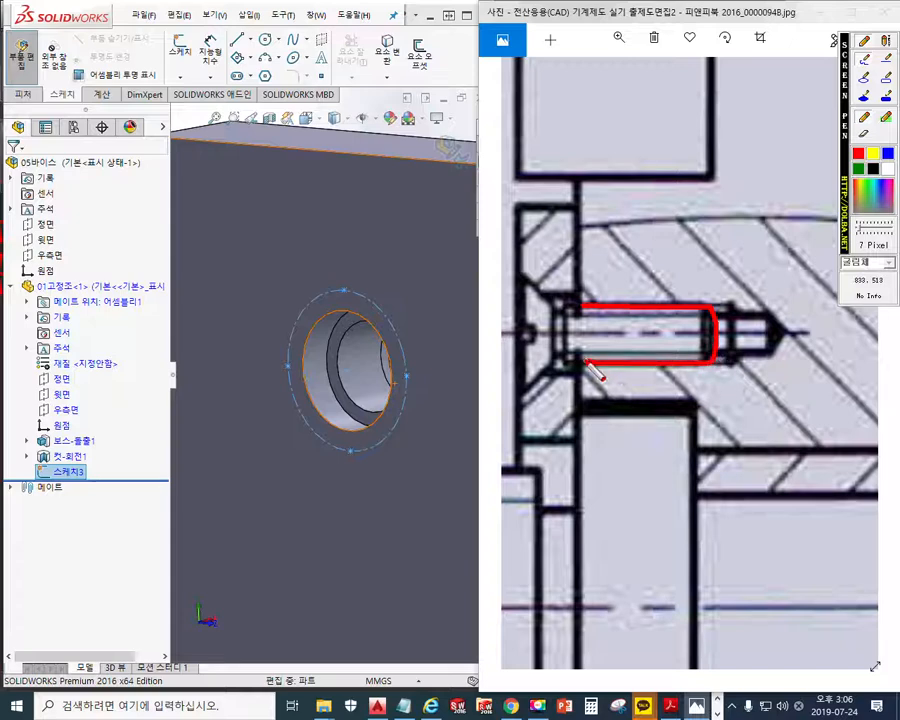
drag(628, 297, 737, 297)
drag(624, 366, 745, 364)
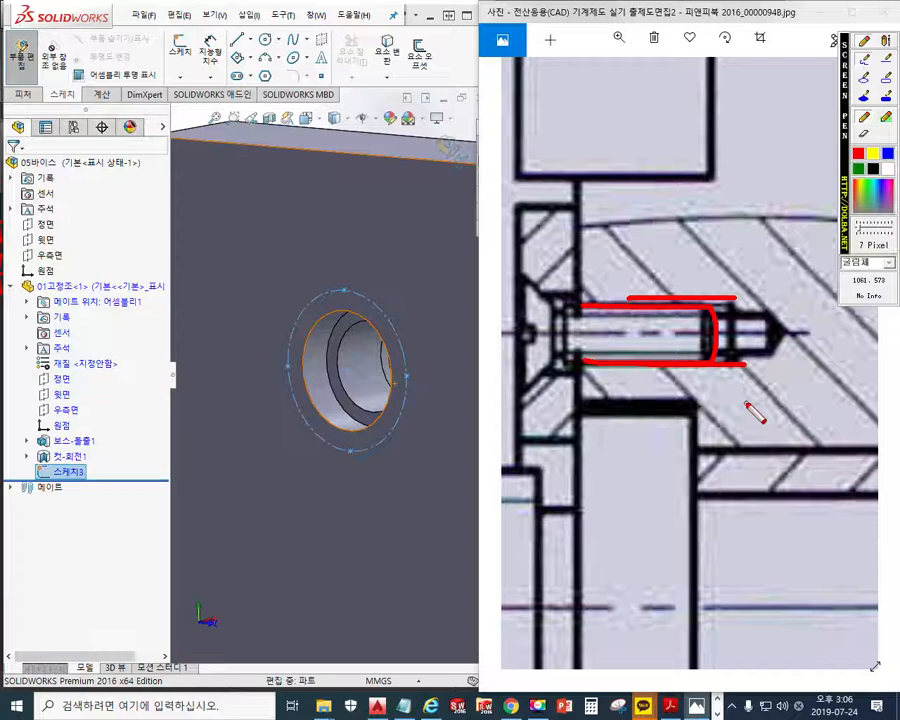
key(Escape)
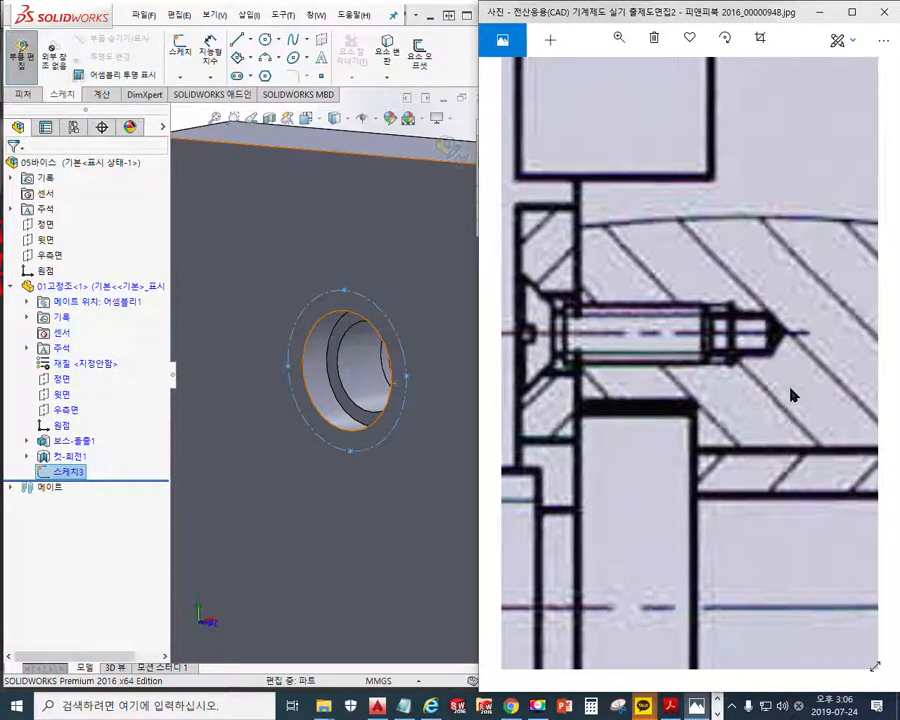
Trace the upper thread edge in green along the screw and in red beyond its tip, and clear the annotations
key(F2)
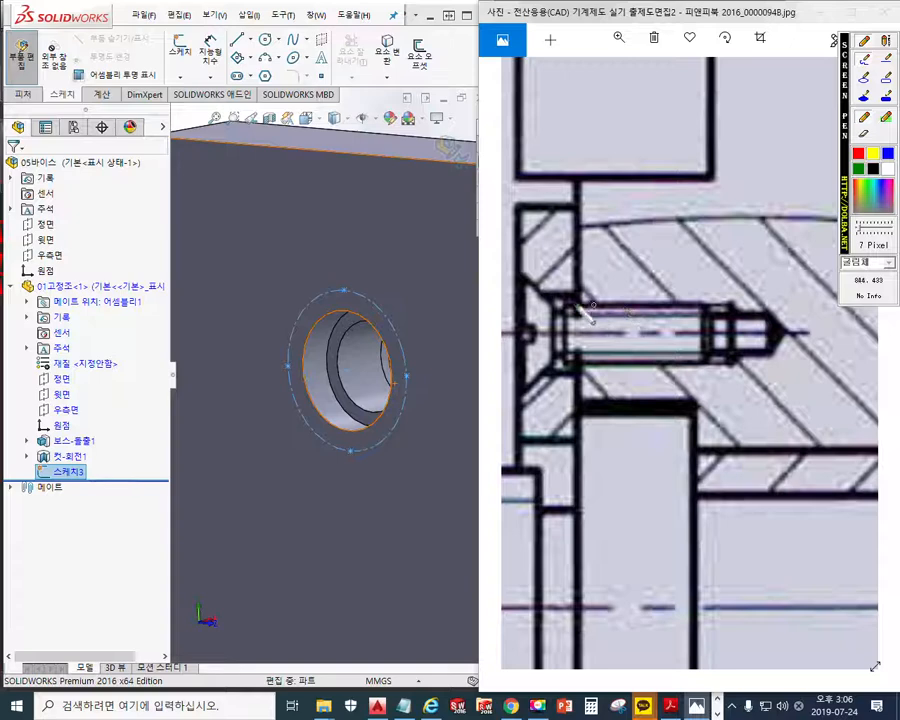
drag(583, 306, 705, 307)
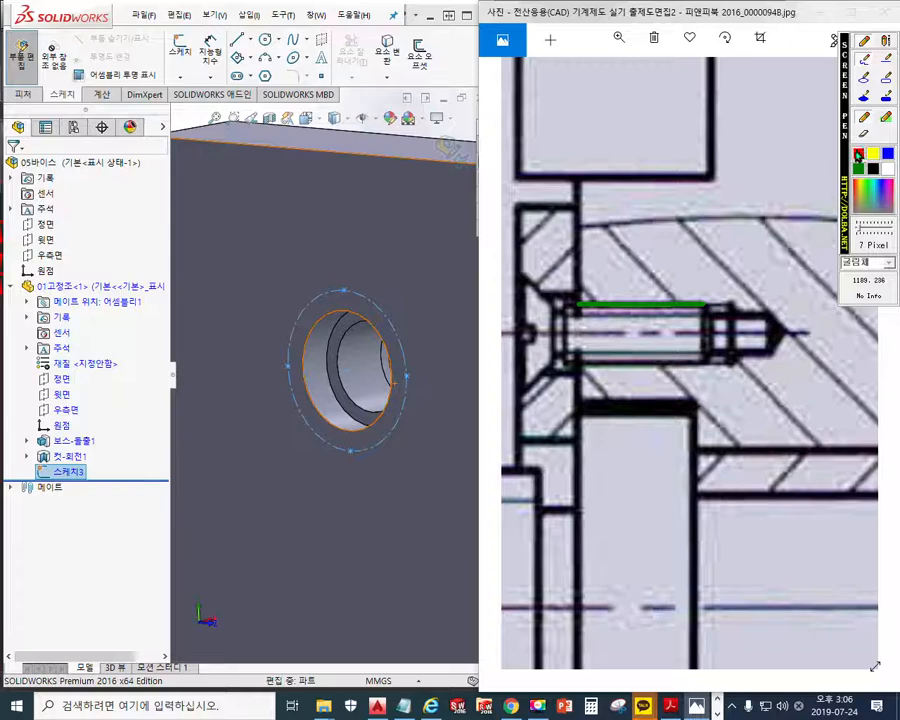
drag(708, 303, 736, 303)
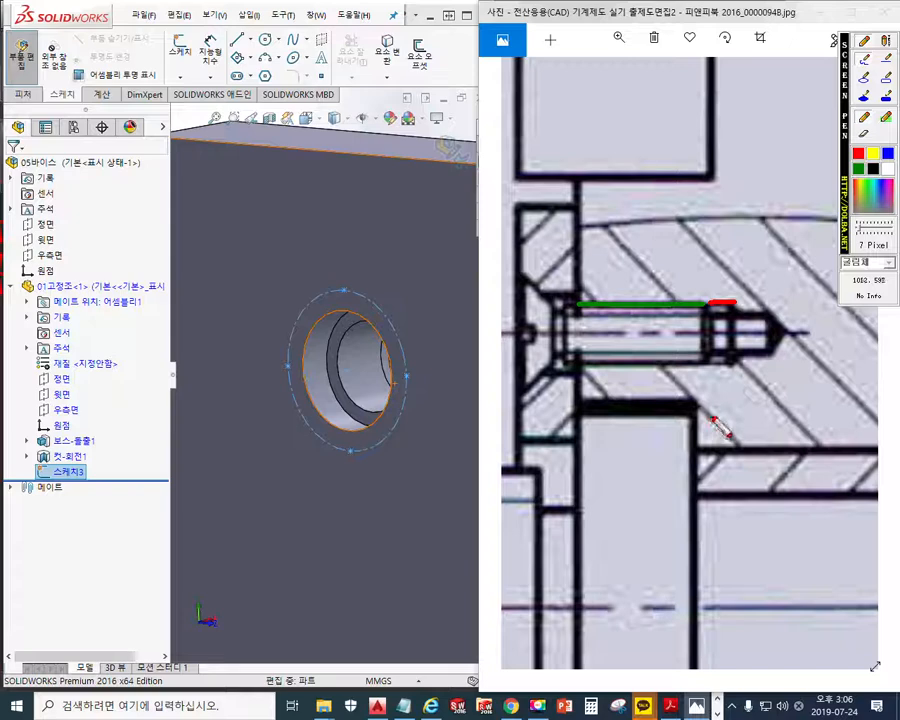
key(Escape)
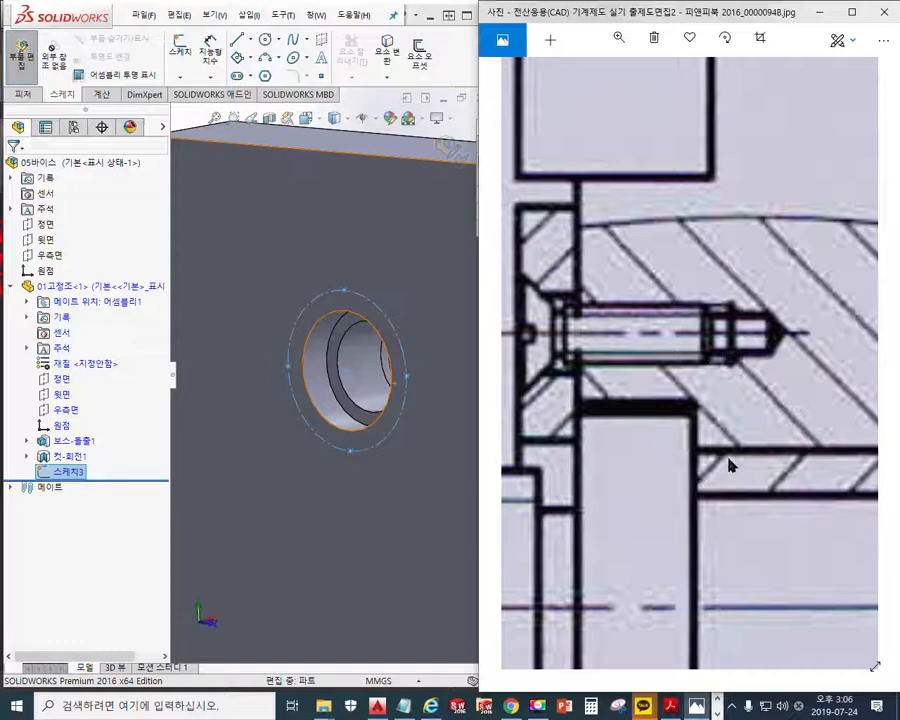
Trace two hatch lines ending at the tapped hole's upper and lower edges in red, and clear the annotations
key(F12)
drag(606, 226, 690, 316)
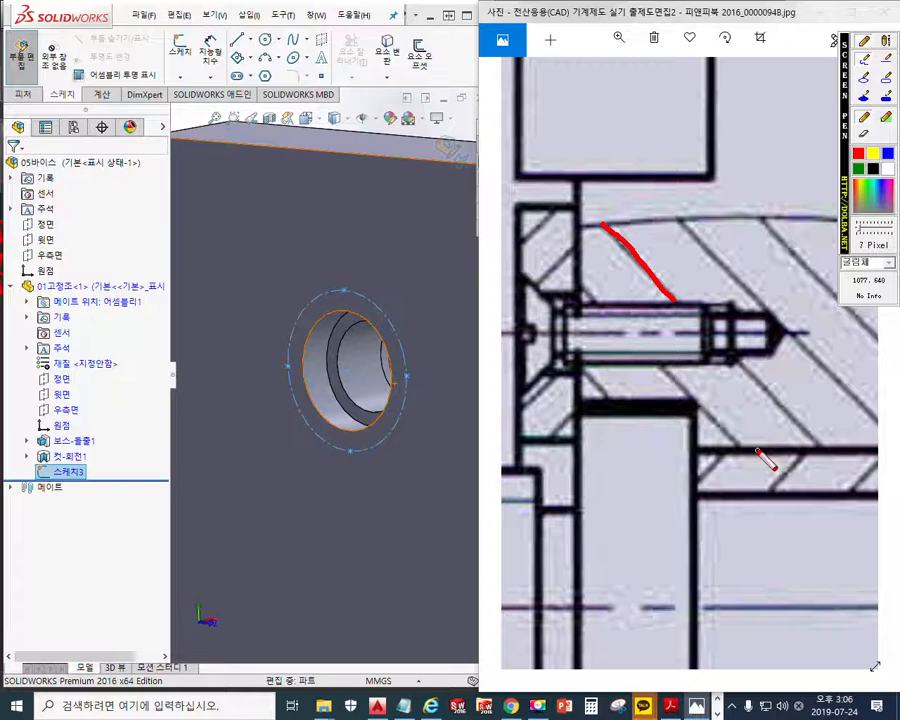
drag(728, 356, 819, 445)
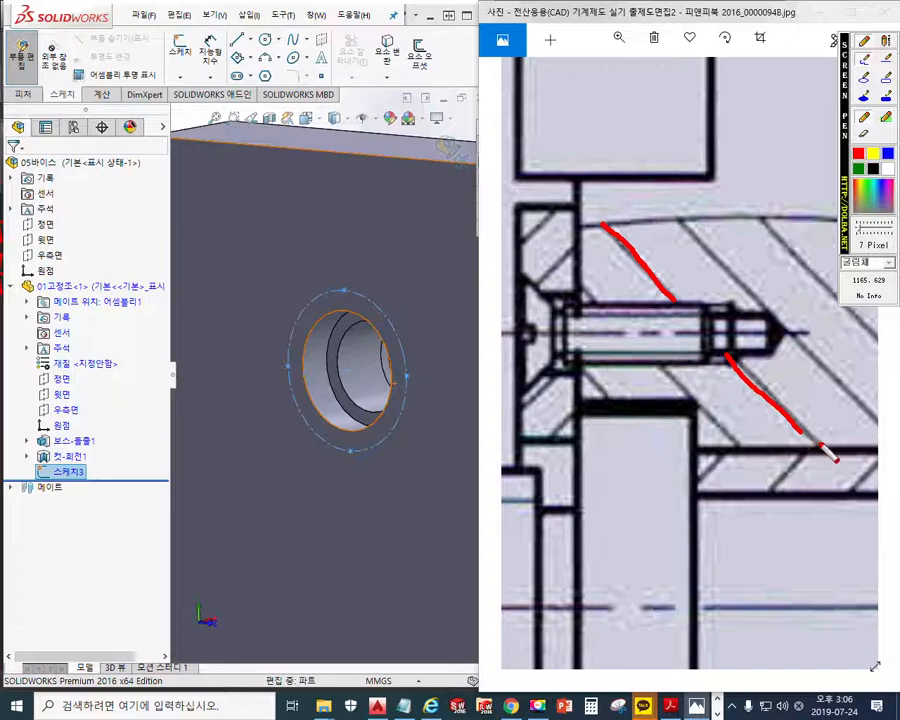
key(Escape)
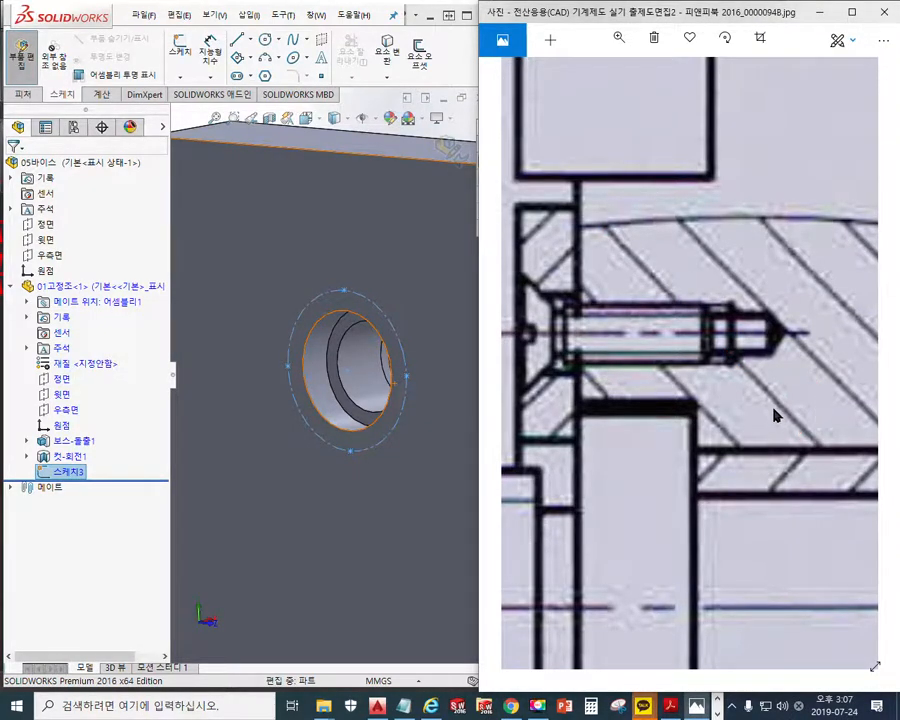
Draw red lines along the jaw's mating face and at the upper tapped hole's thread end, with a red arrow between them
mouse_move(727, 448)
mouse_down()
mouse_move(761, 352)
mouse_move(766, 365)
mouse_up()
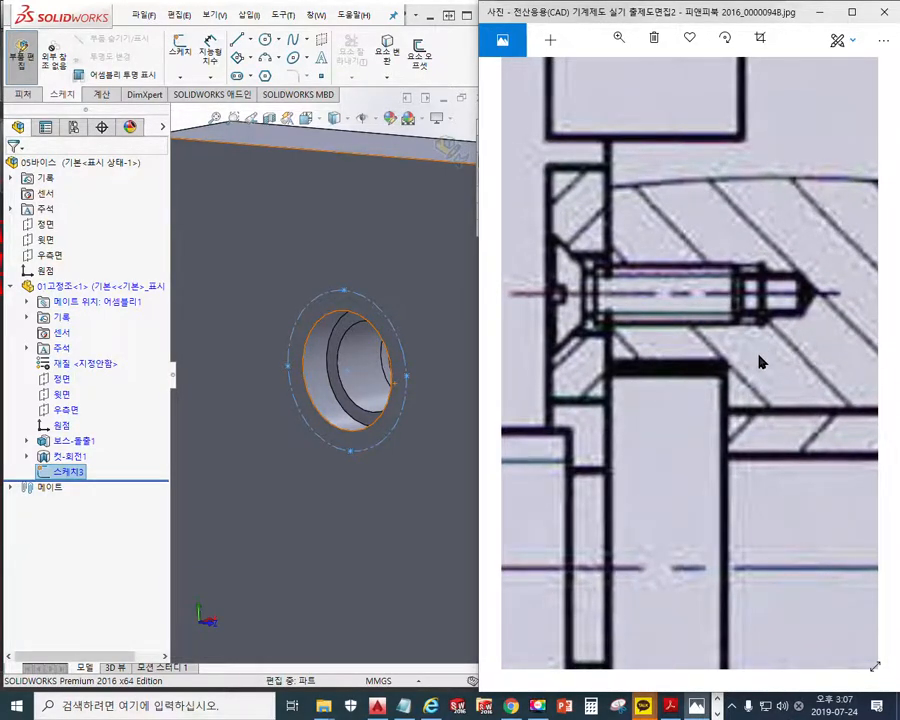
scroll(760, 363, down, 3)
drag(756, 460, 757, 378)
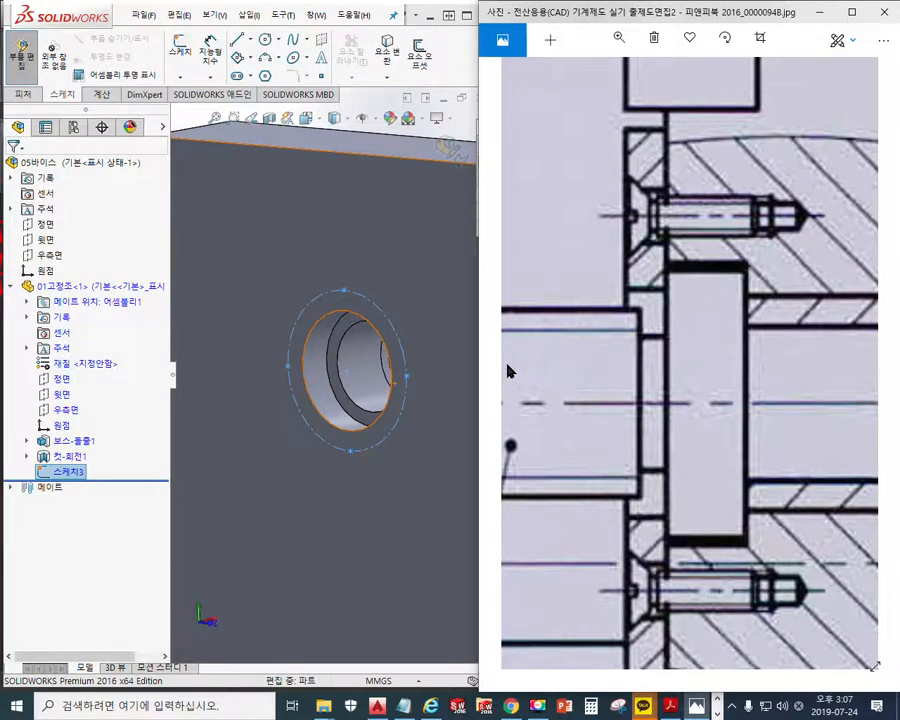
key(F9)
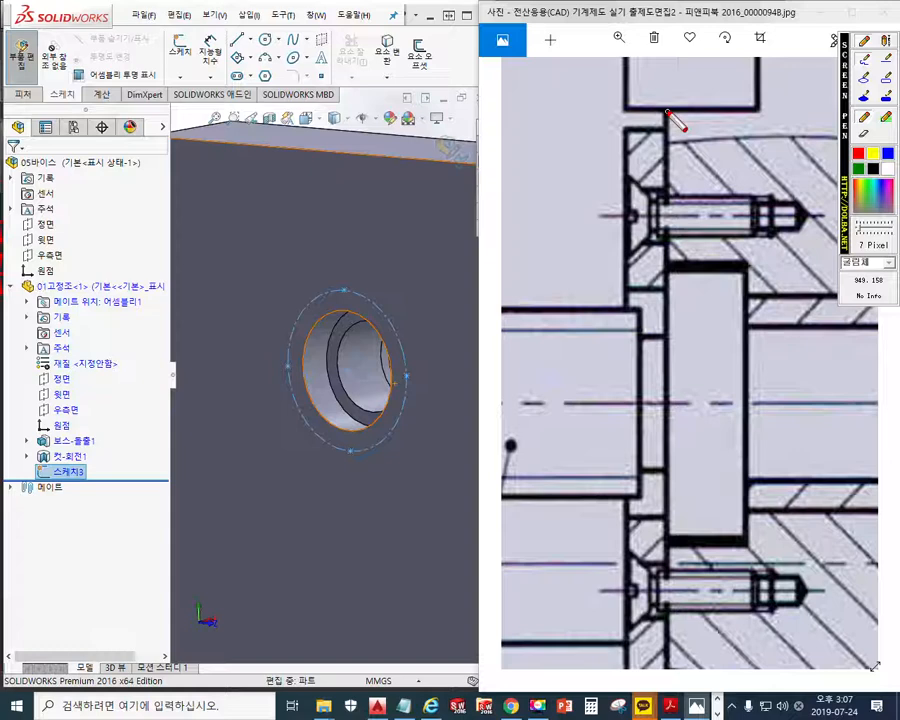
drag(667, 112, 672, 270)
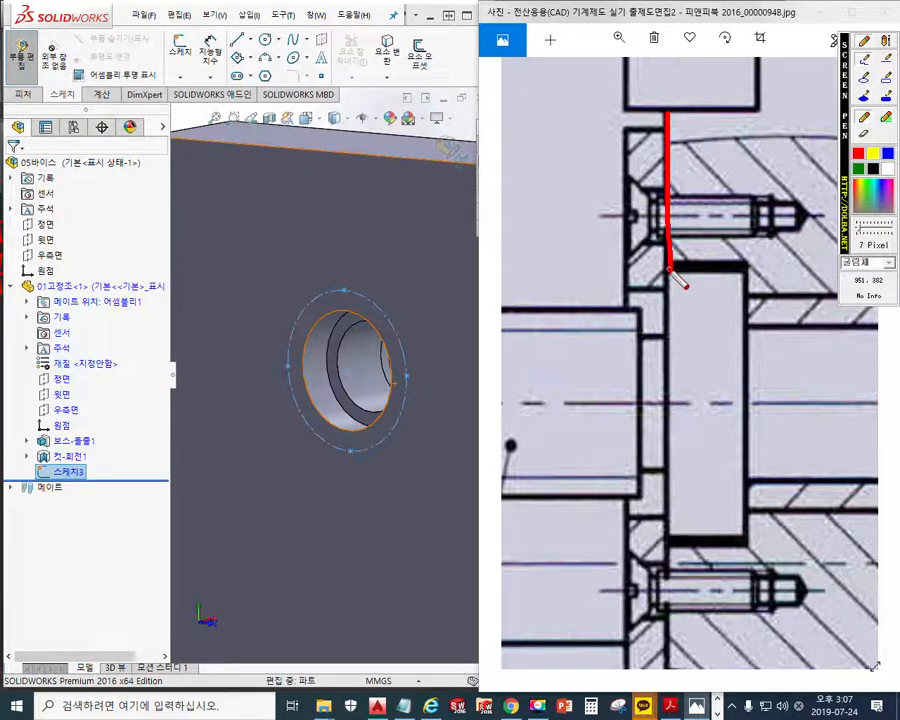
drag(771, 155, 771, 242)
mouse_move(673, 167)
mouse_down()
mouse_move(765, 167)
mouse_move(752, 184)
mouse_up()
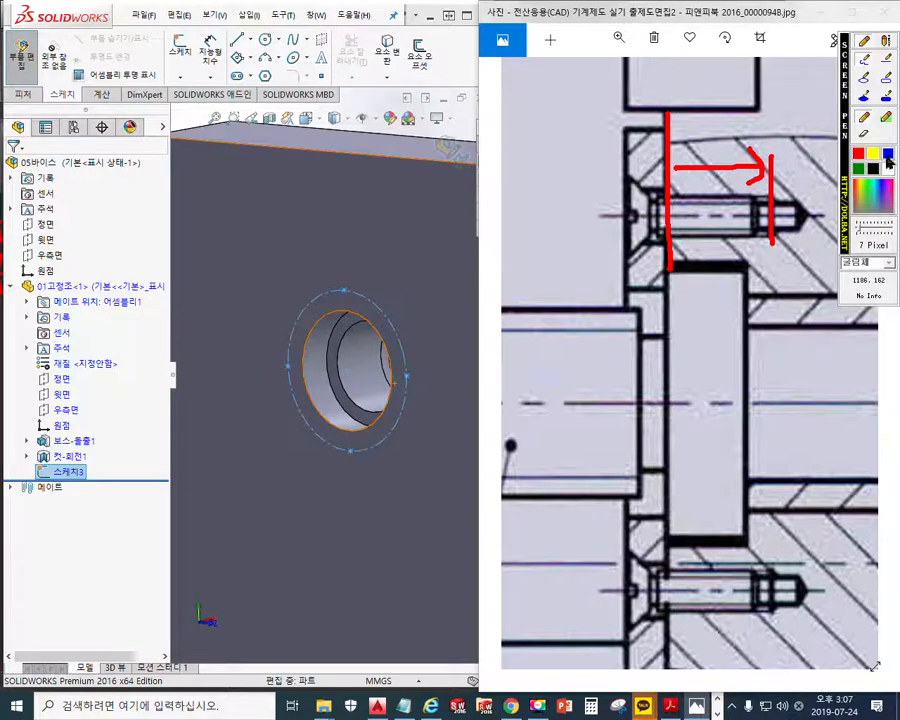
Draw blue L-shaped lines from the jaw face and a blue line along the recess's upper edge, and clear the annotations
mouse_move(664, 76)
mouse_down()
mouse_move(672, 154)
mouse_move(809, 152)
mouse_up()
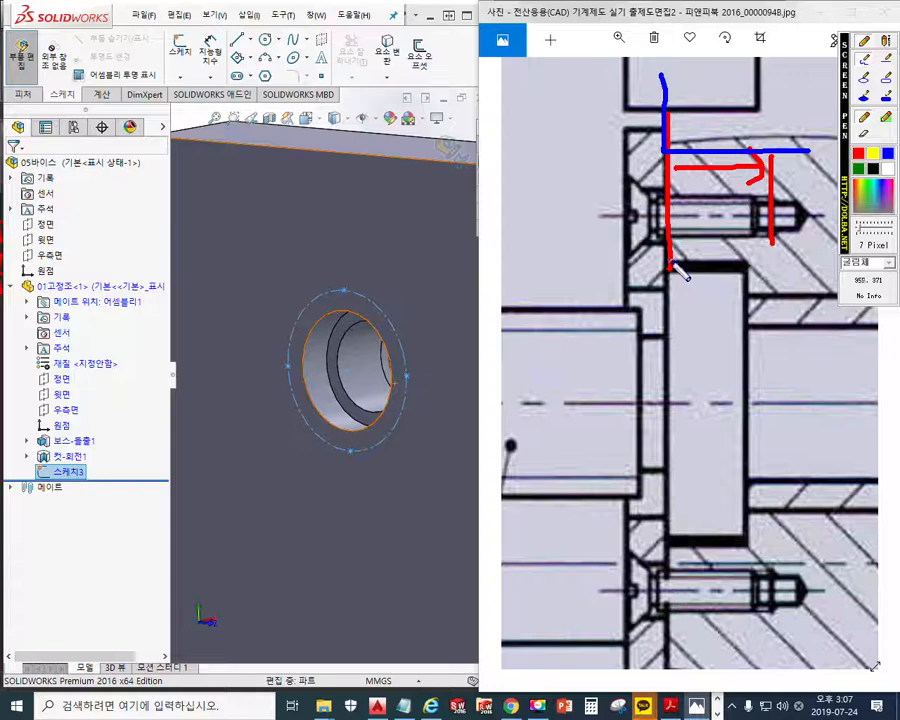
mouse_move(671, 262)
mouse_down()
mouse_move(671, 333)
mouse_move(811, 336)
mouse_up()
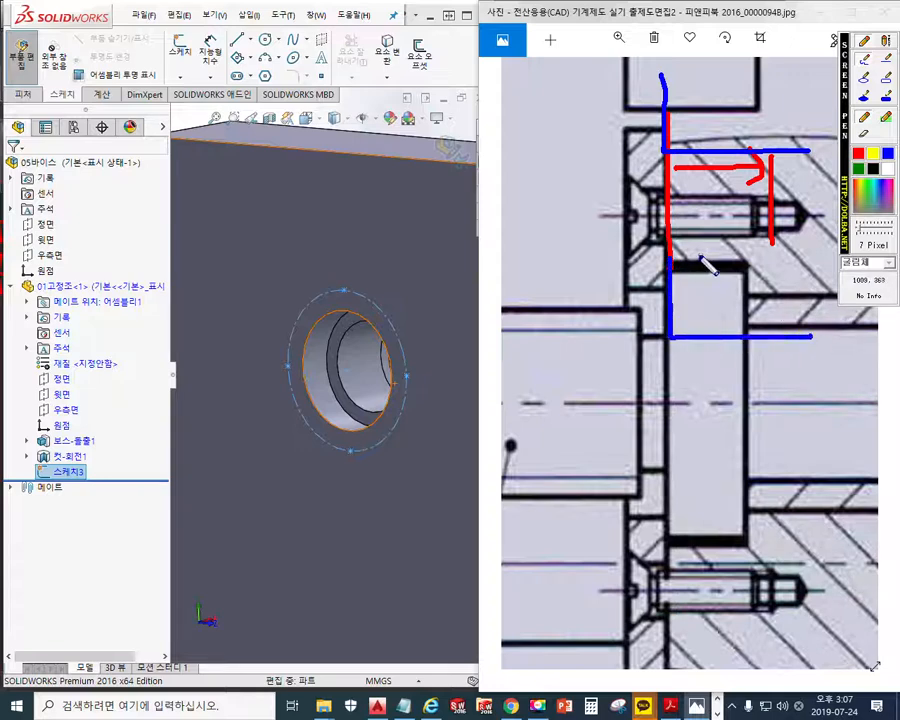
drag(672, 261, 811, 261)
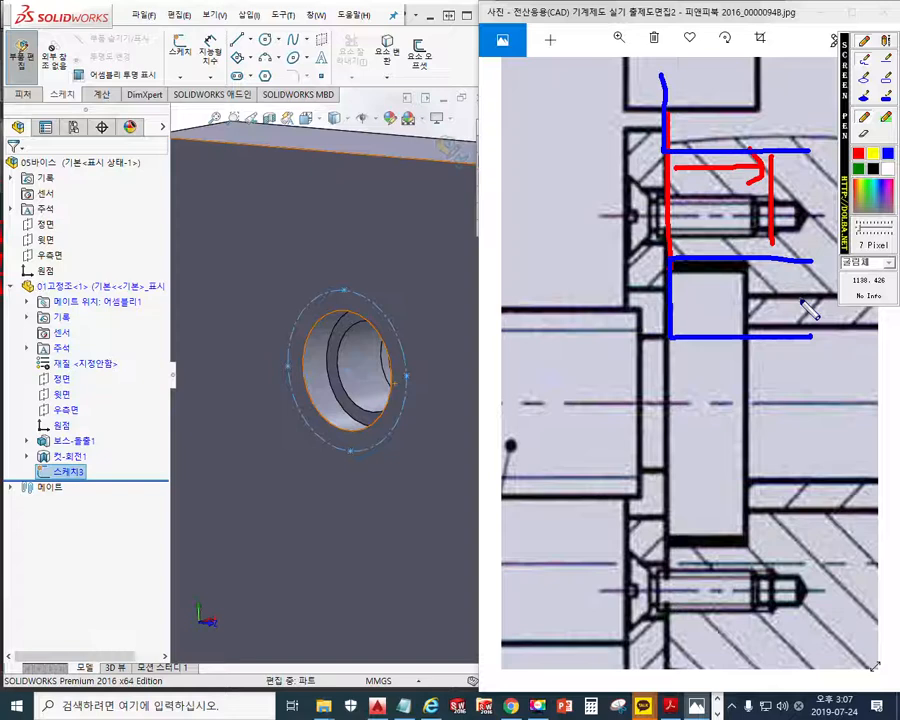
key(Escape)
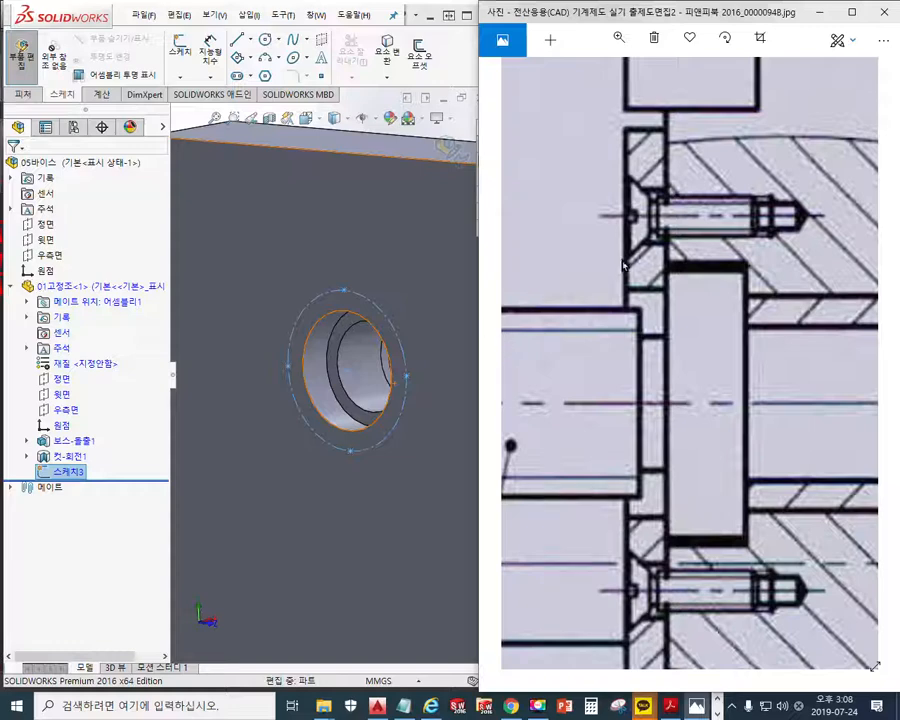
Handwrite "구멍" in blue on the jaw's face above the hole
key(F12)
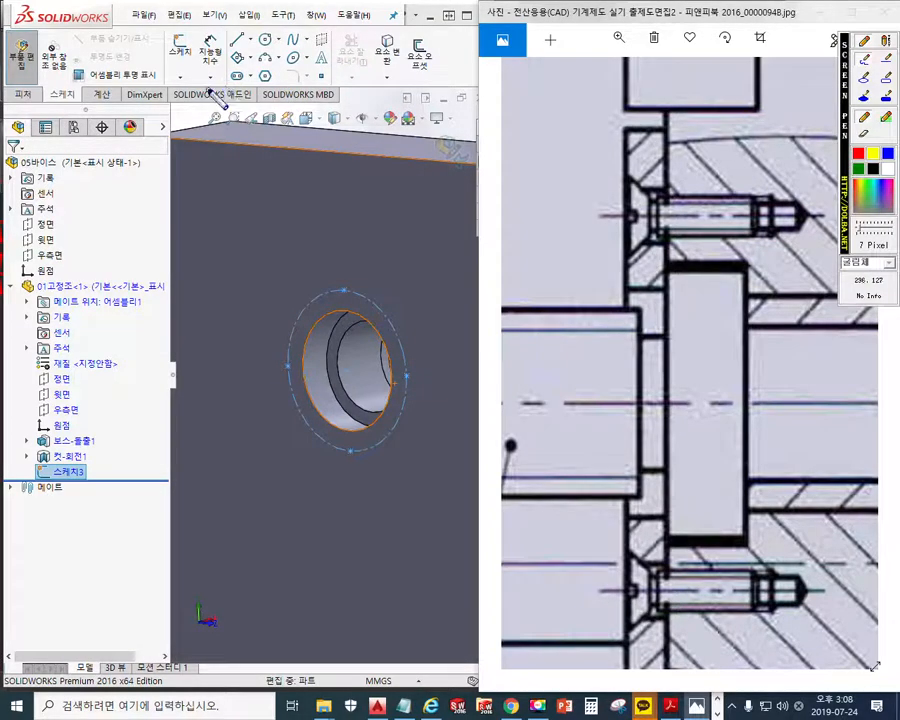
mouse_move(208, 170)
mouse_down()
mouse_move(212, 240)
mouse_move(266, 185)
mouse_up()
drag(252, 199, 266, 198)
drag(267, 173, 265, 213)
Handwrite "직선" in white below the blue note
click(887, 170)
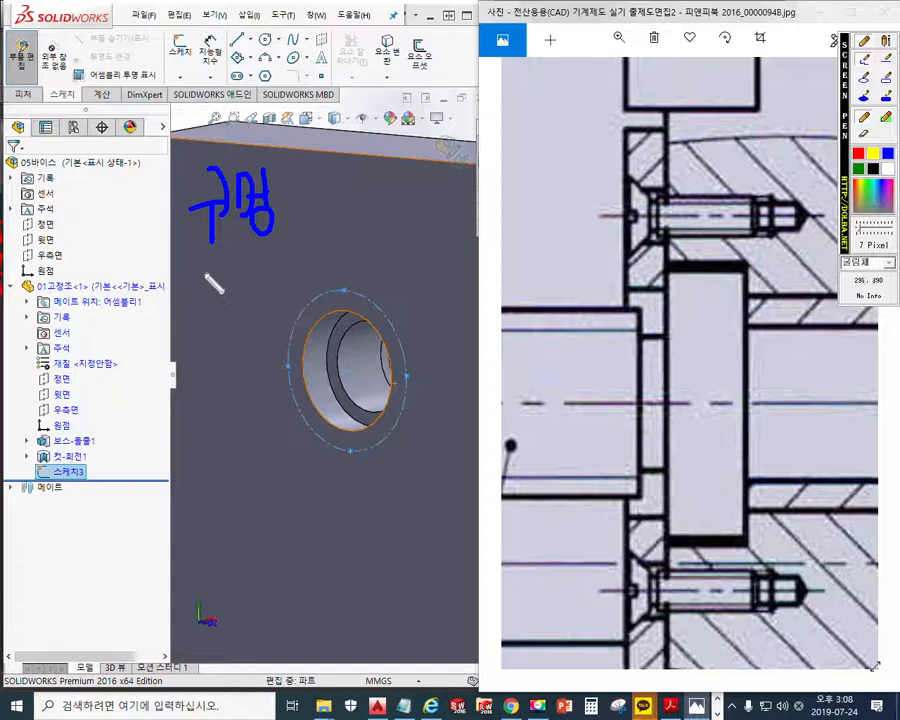
mouse_move(188, 263)
mouse_down()
mouse_move(210, 291)
mouse_move(207, 320)
mouse_up()
drag(225, 264, 212, 292)
mouse_move(221, 279)
mouse_down()
mouse_move(230, 290)
mouse_move(241, 279)
mouse_up()
drag(242, 264, 243, 298)
drag(222, 303, 242, 317)
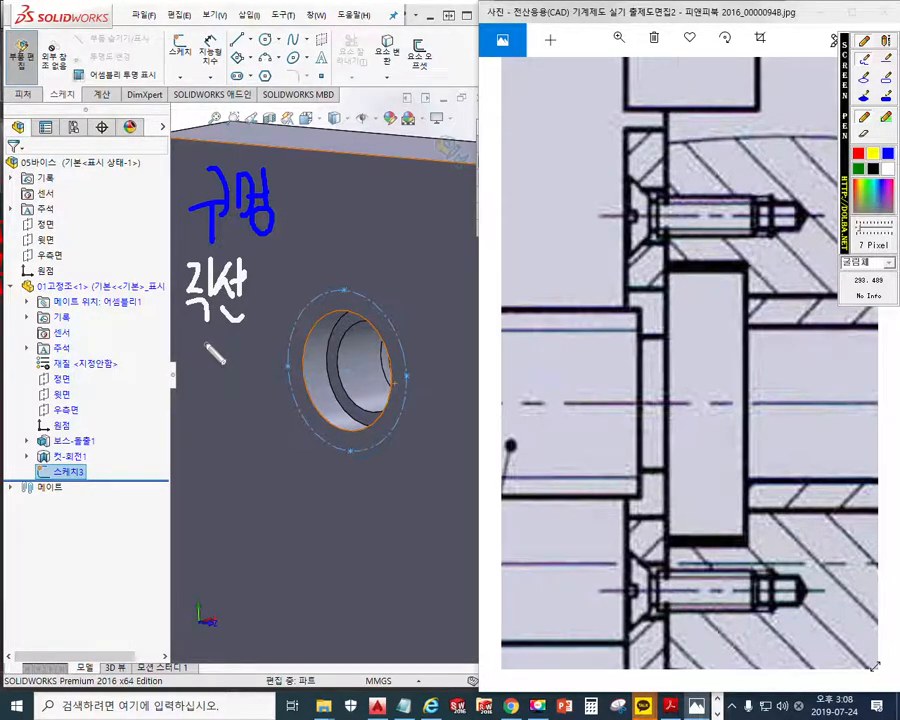
Add handwritten white notes "텝" and "M3" below the "직선" note
drag(199, 343, 214, 341)
mouse_move(201, 356)
mouse_down()
mouse_move(214, 353)
mouse_move(216, 383)
mouse_move(254, 396)
mouse_move(250, 404)
mouse_up()
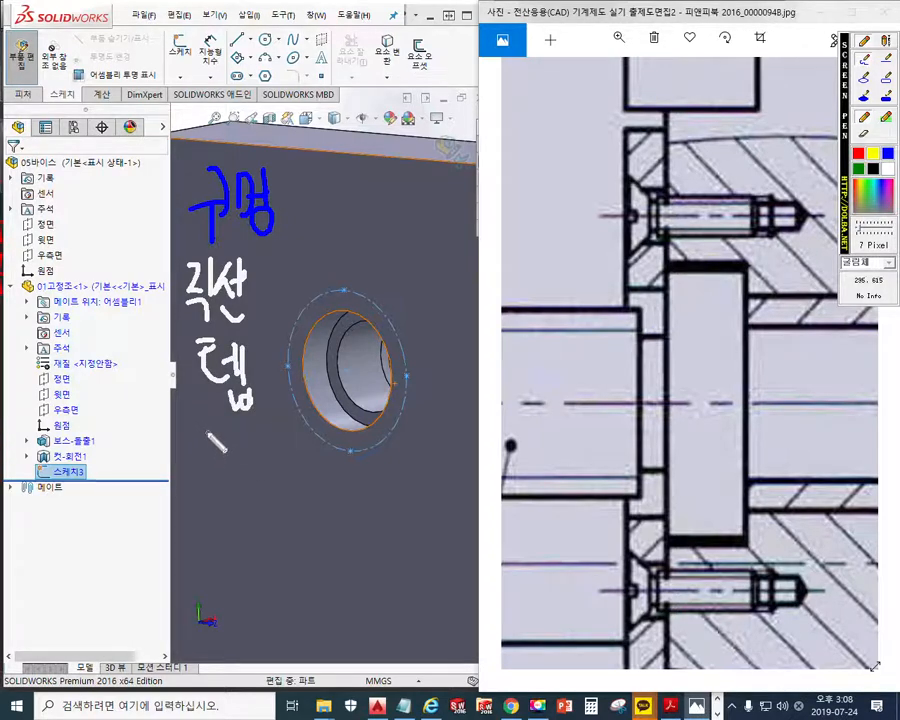
mouse_move(206, 462)
mouse_down()
mouse_move(224, 448)
mouse_move(234, 462)
mouse_move(250, 452)
mouse_move(257, 472)
mouse_up()
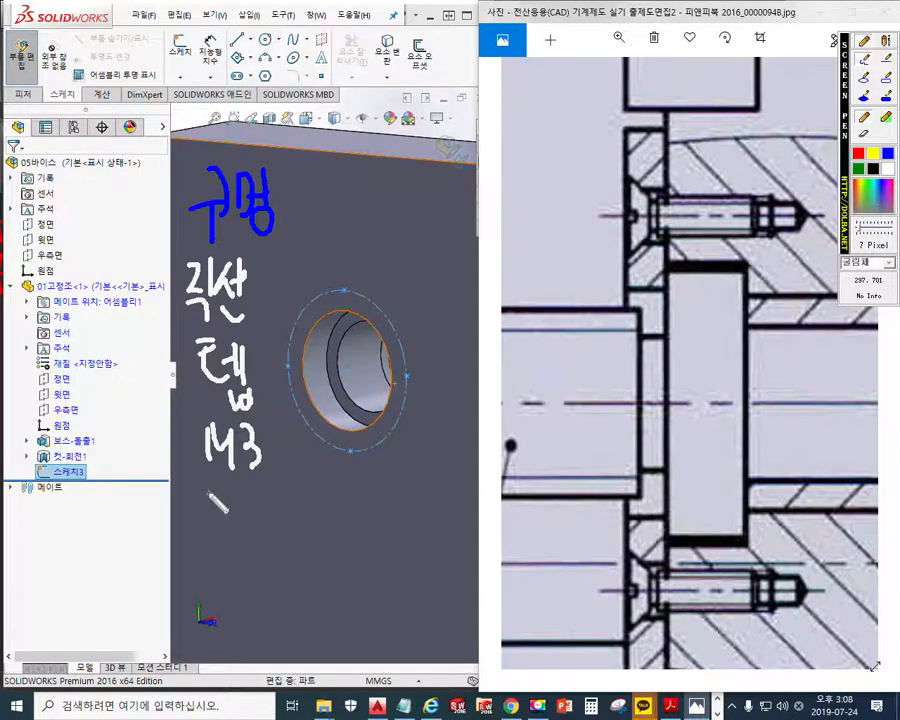
Add handwritten white notes "블라 8" and "드릴 8X1.25" below the M3 note
mouse_move(212, 501)
mouse_down()
mouse_move(212, 527)
mouse_move(236, 532)
mouse_move(244, 570)
mouse_move(298, 538)
mouse_up()
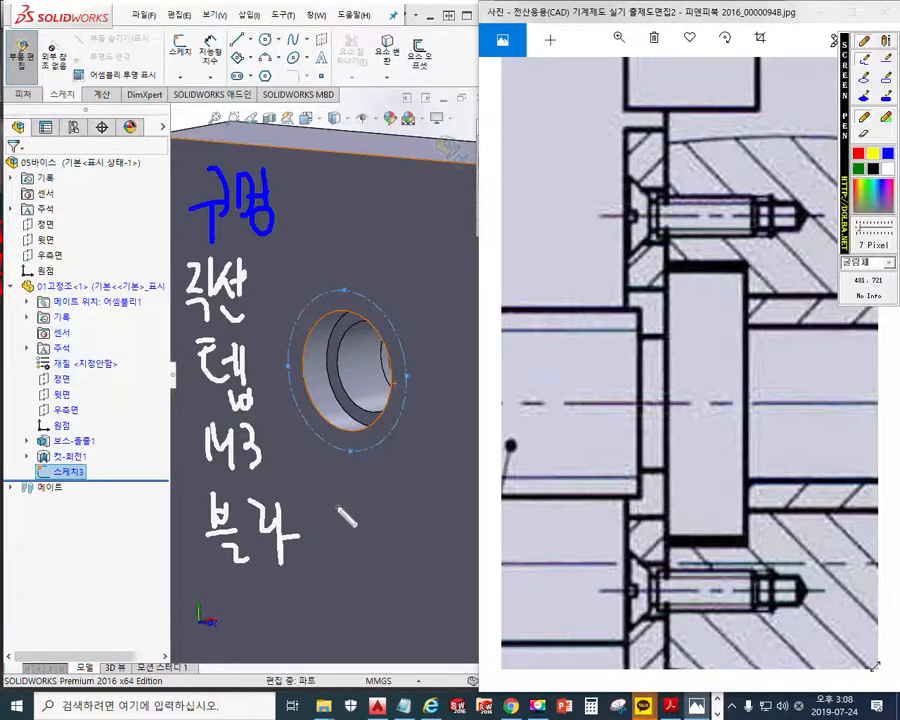
mouse_move(352, 494)
mouse_down()
mouse_move(336, 532)
mouse_move(350, 512)
mouse_up()
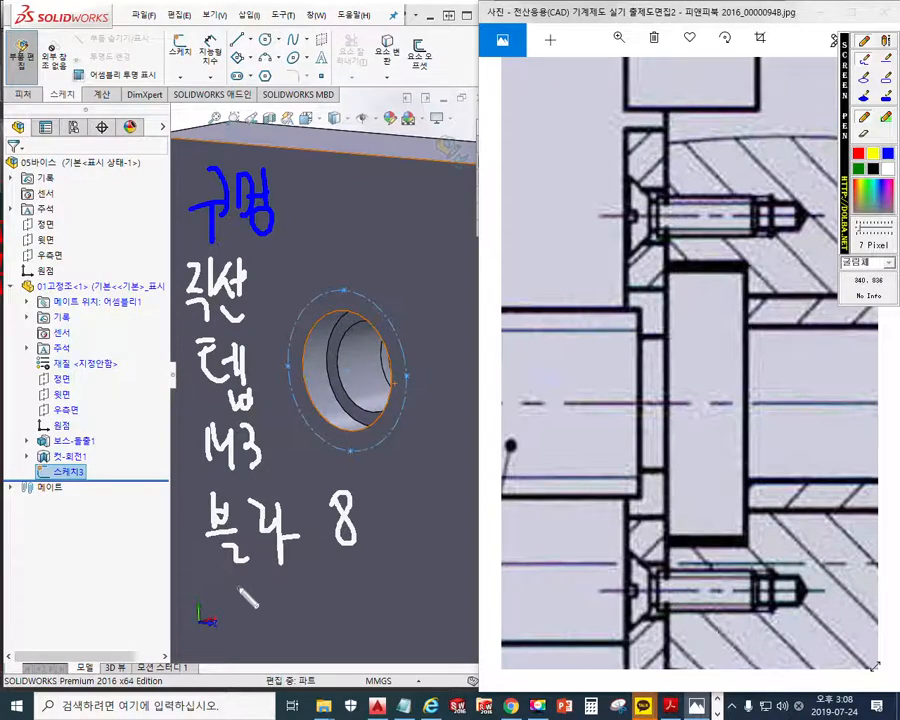
mouse_move(243, 578)
mouse_down()
mouse_move(266, 624)
mouse_move(316, 588)
mouse_move(331, 626)
mouse_up()
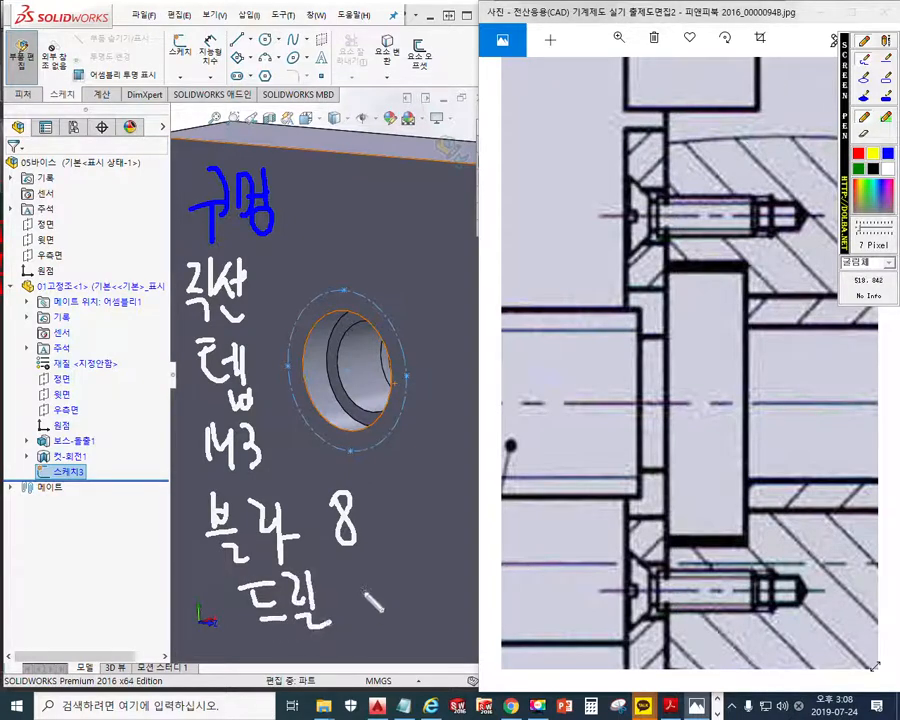
mouse_move(377, 572)
mouse_down()
mouse_move(368, 598)
mouse_move(373, 575)
mouse_move(384, 608)
mouse_move(400, 598)
mouse_up()
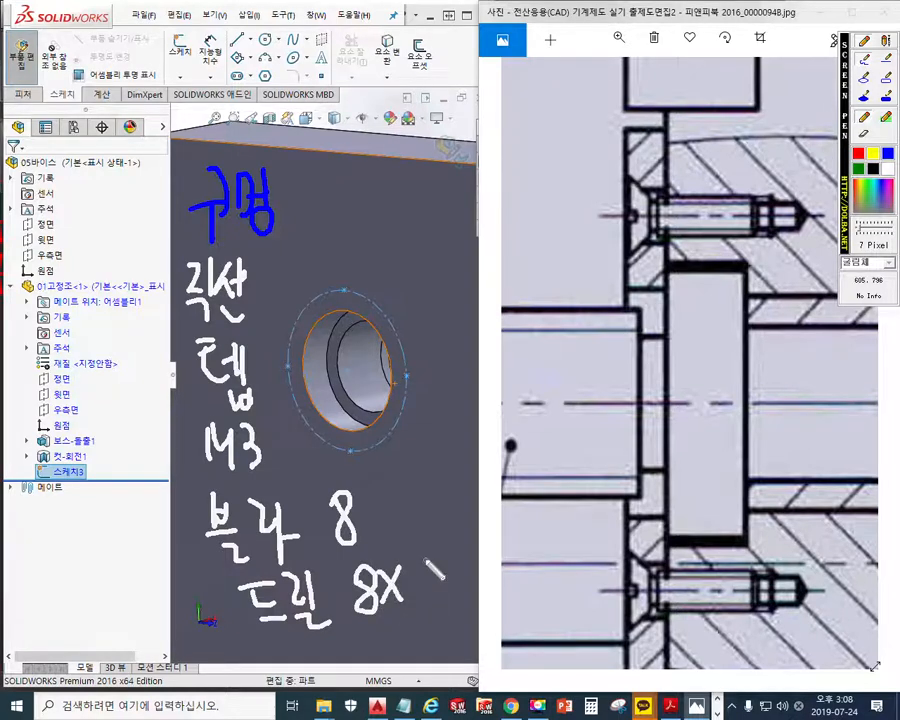
mouse_move(417, 566)
mouse_down()
mouse_move(413, 600)
mouse_move(474, 592)
mouse_up()
click(426, 591)
drag(470, 556, 482, 554)
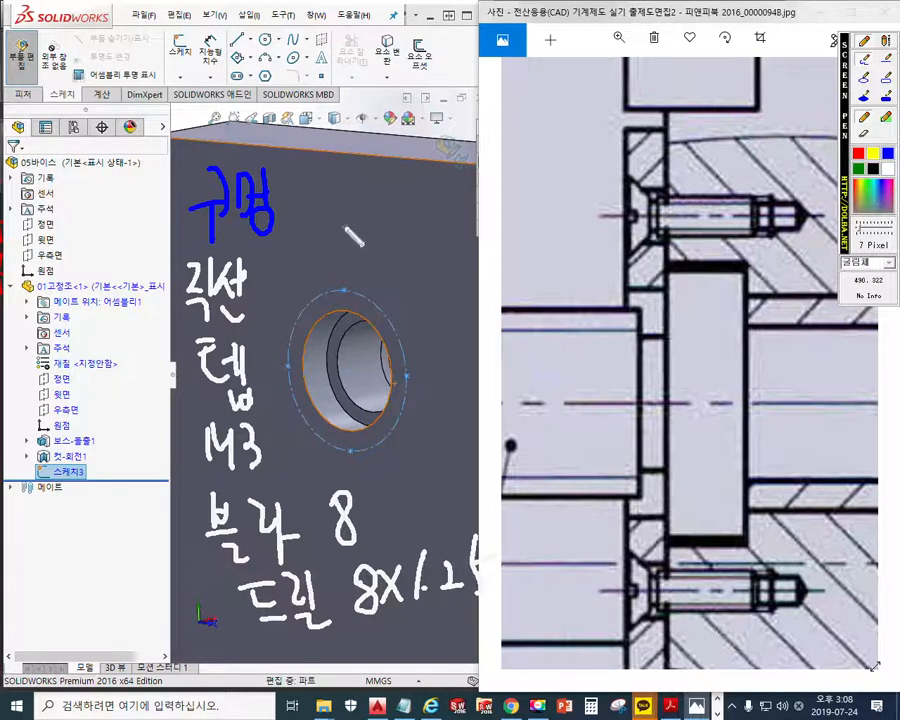
Draw white slanted strokes above the hole, circle the construction circle's four quadrant points, and clear the annotations
drag(347, 190, 334, 228)
mouse_move(369, 194)
mouse_down()
mouse_move(350, 232)
mouse_move(416, 270)
mouse_up()
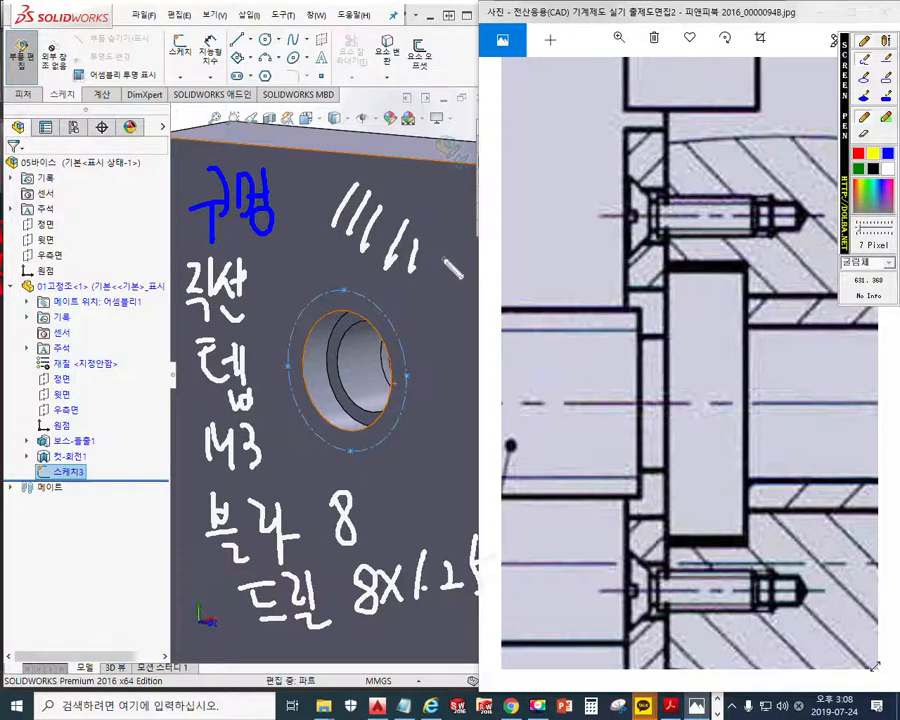
drag(345, 275, 346, 277)
mouse_move(410, 364)
mouse_down()
mouse_move(402, 380)
mouse_move(411, 366)
mouse_up()
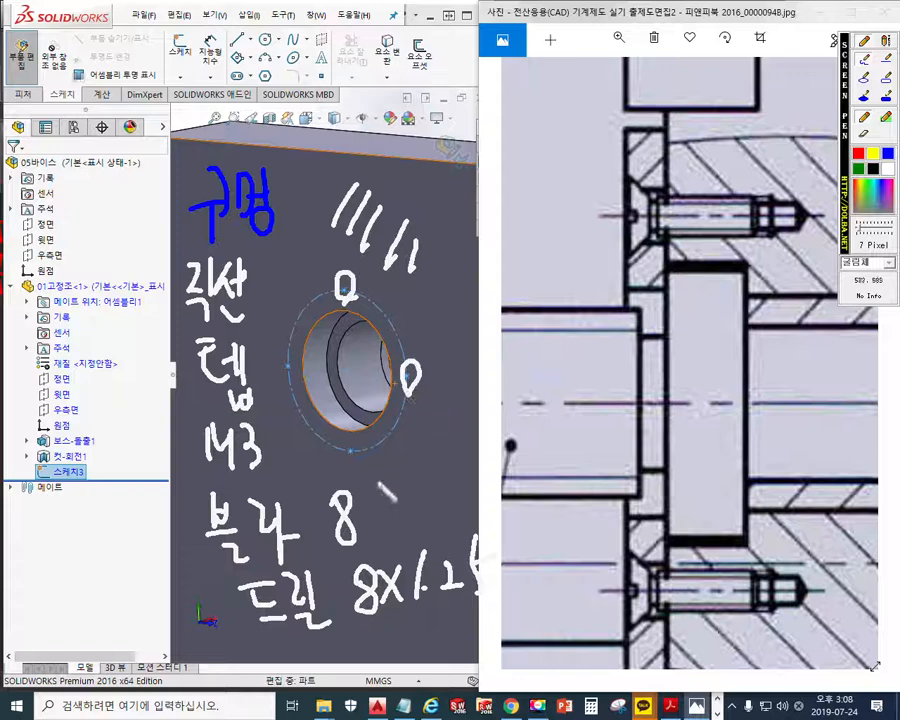
drag(349, 444, 346, 446)
drag(286, 353, 281, 356)
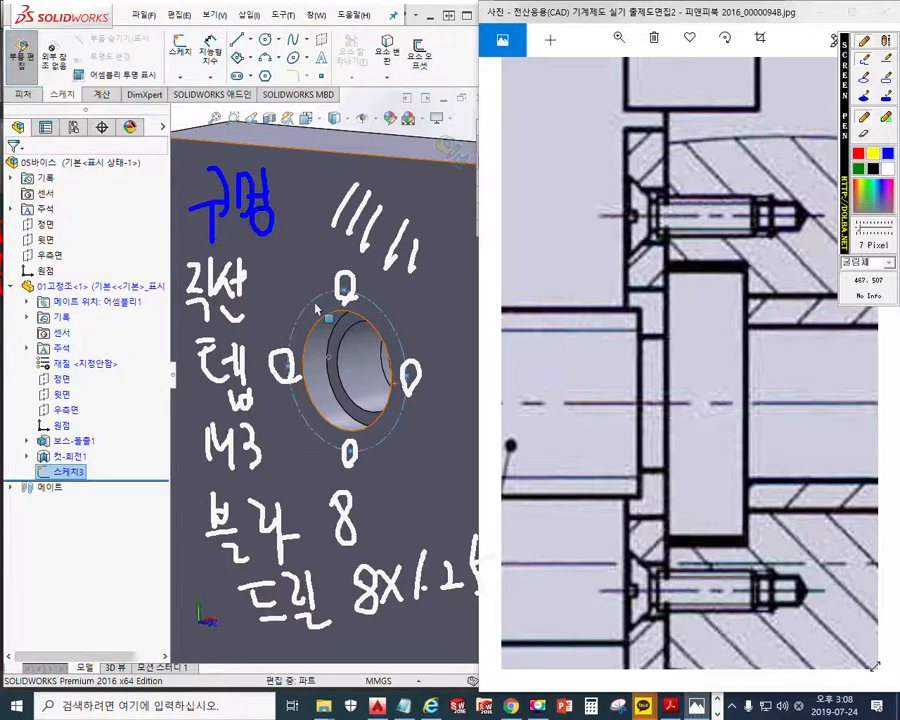
key(Escape)
Deselect the circle sketch and display the jaw with hidden lines removed
scroll(357, 242, up, 2)
click(382, 161)
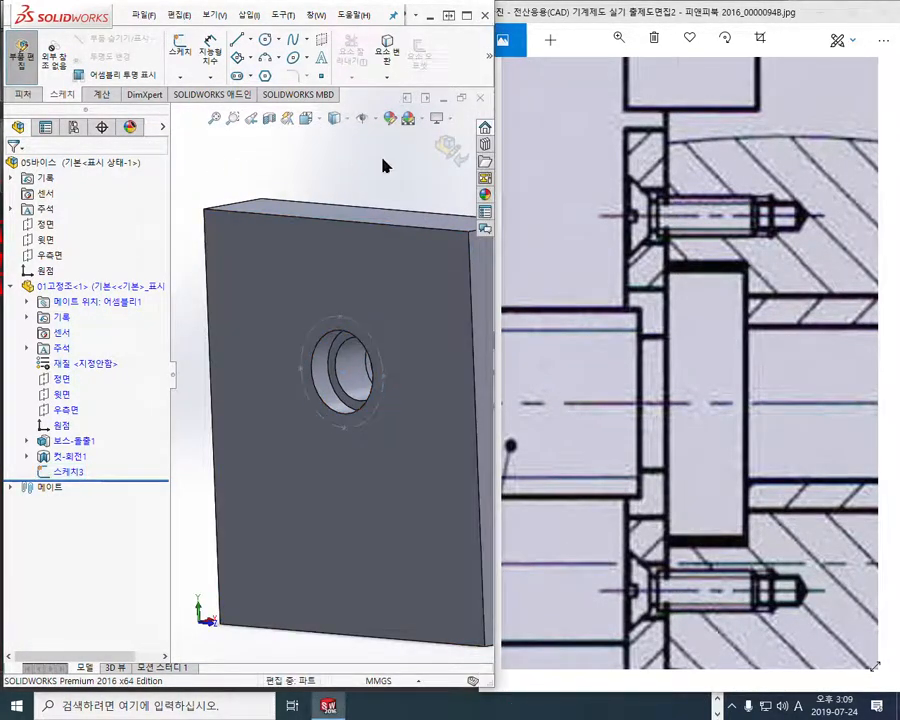
click(348, 119)
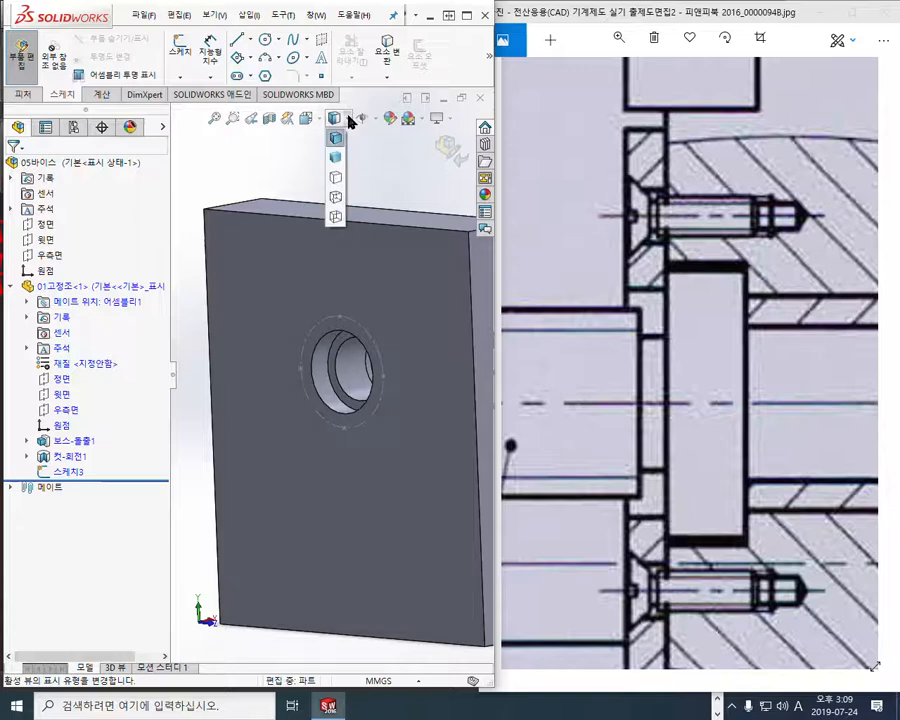
click(338, 180)
mouse_move(352, 240)
middle_down()
mouse_move(368, 270)
mouse_move(363, 318)
middle_up()
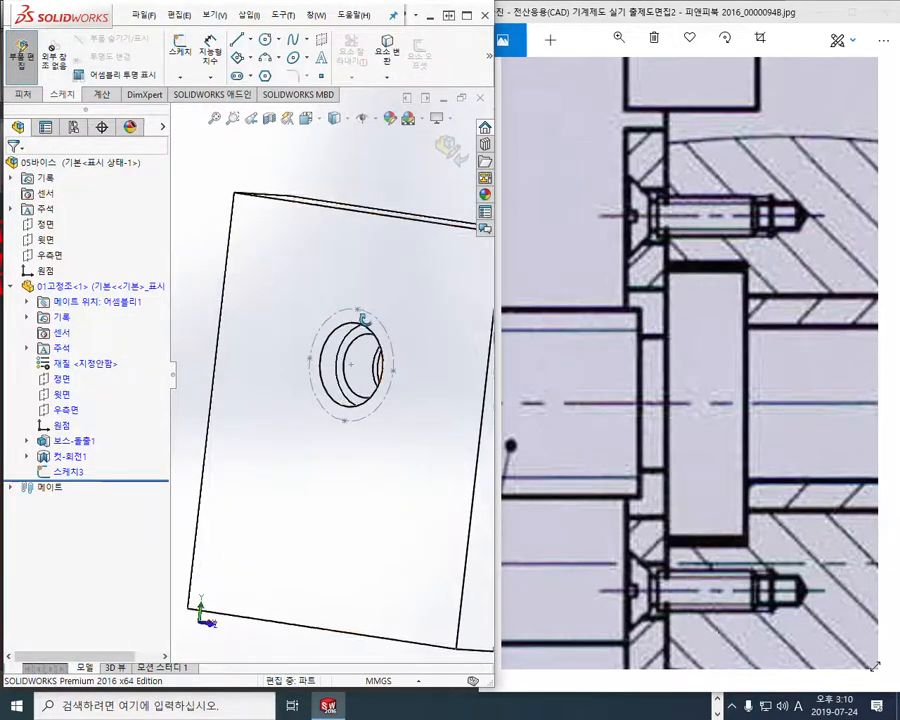
Start a Hole Wizard straight tap using the KS tapped hole type (탭 구멍) in size M3
click(26, 96)
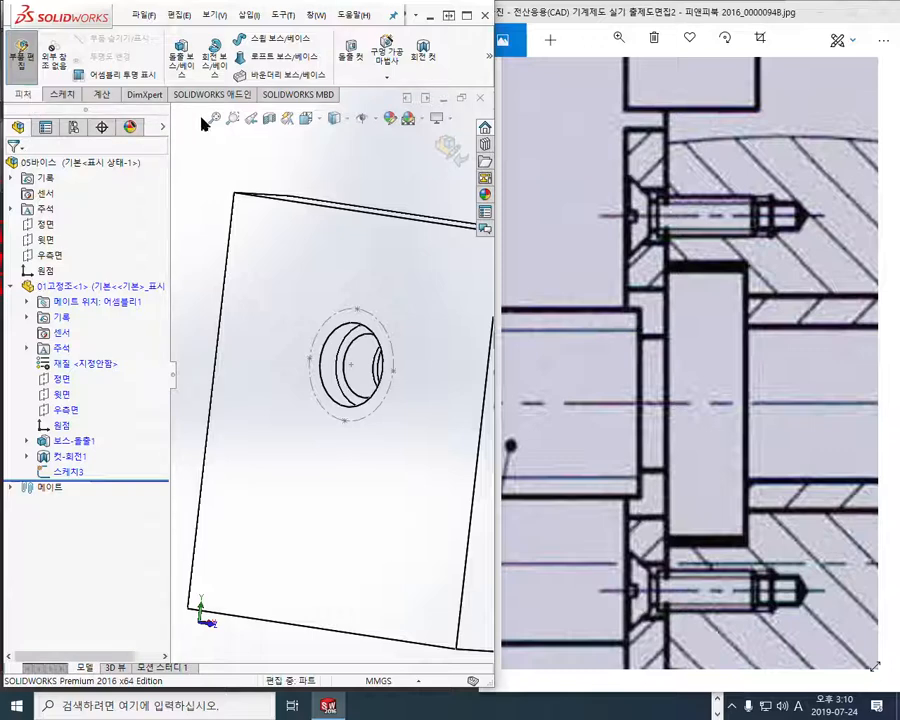
click(381, 63)
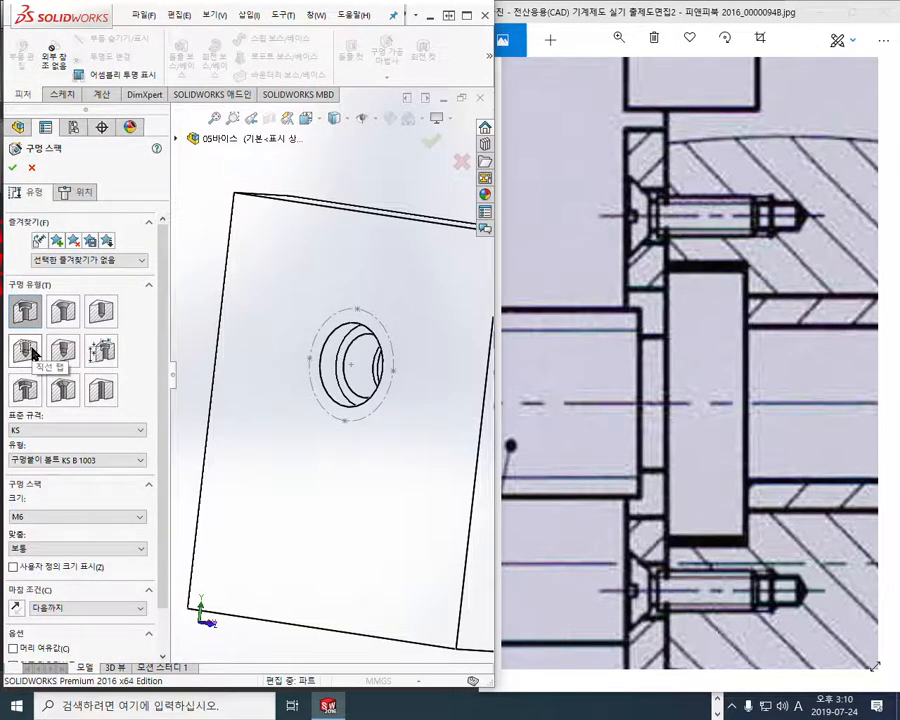
click(31, 352)
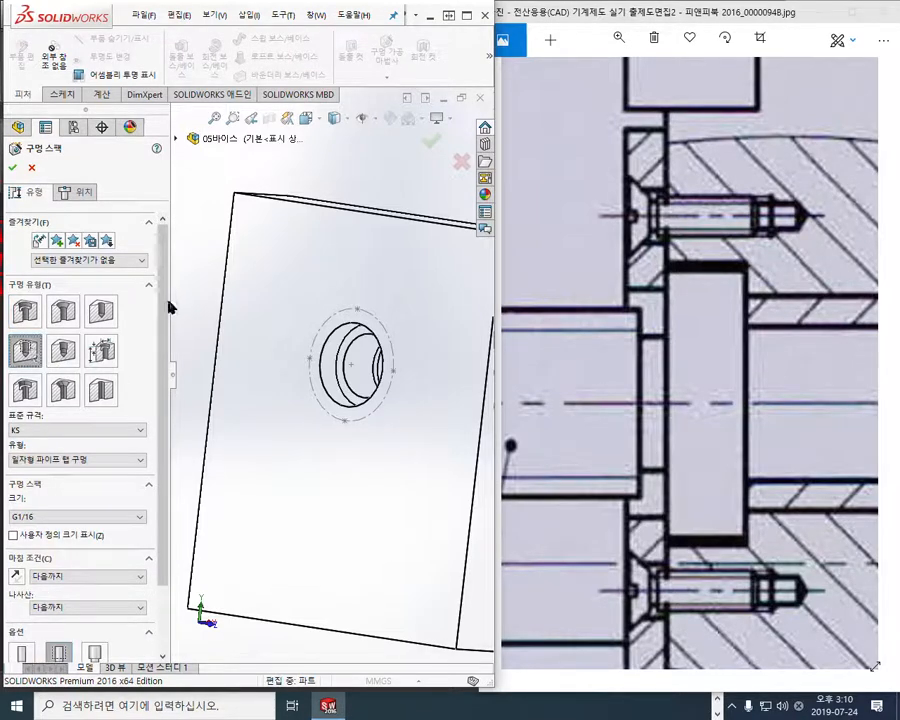
drag(164, 273, 164, 395)
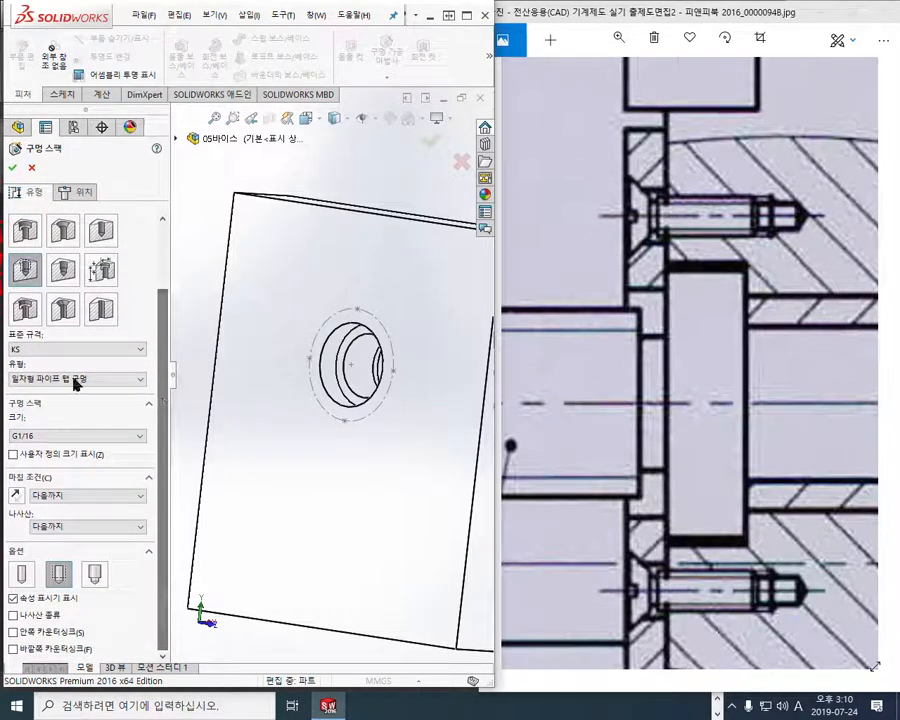
click(45, 381)
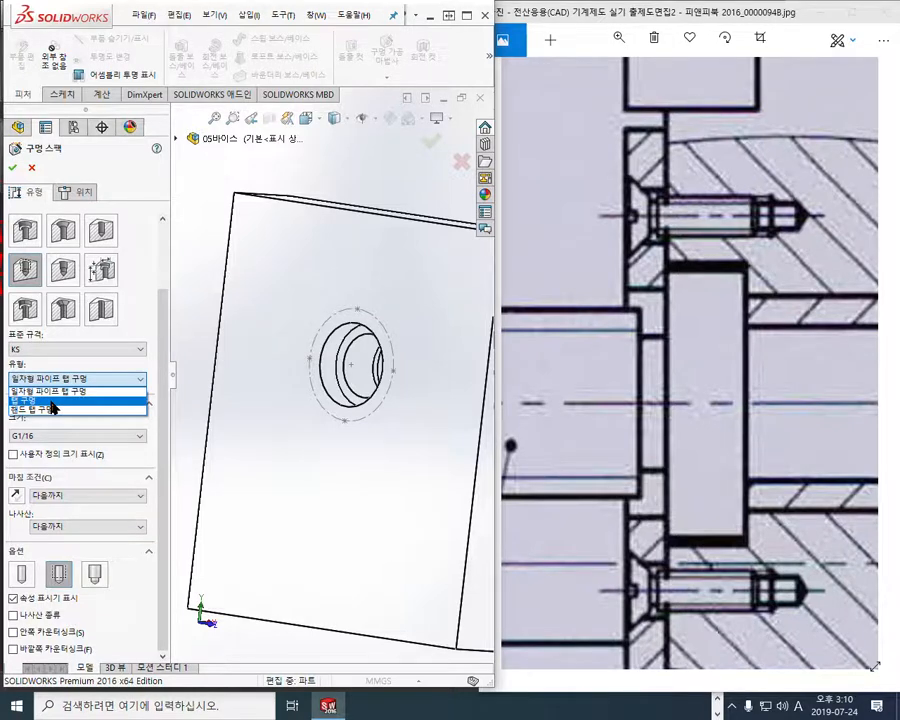
click(52, 403)
click(70, 438)
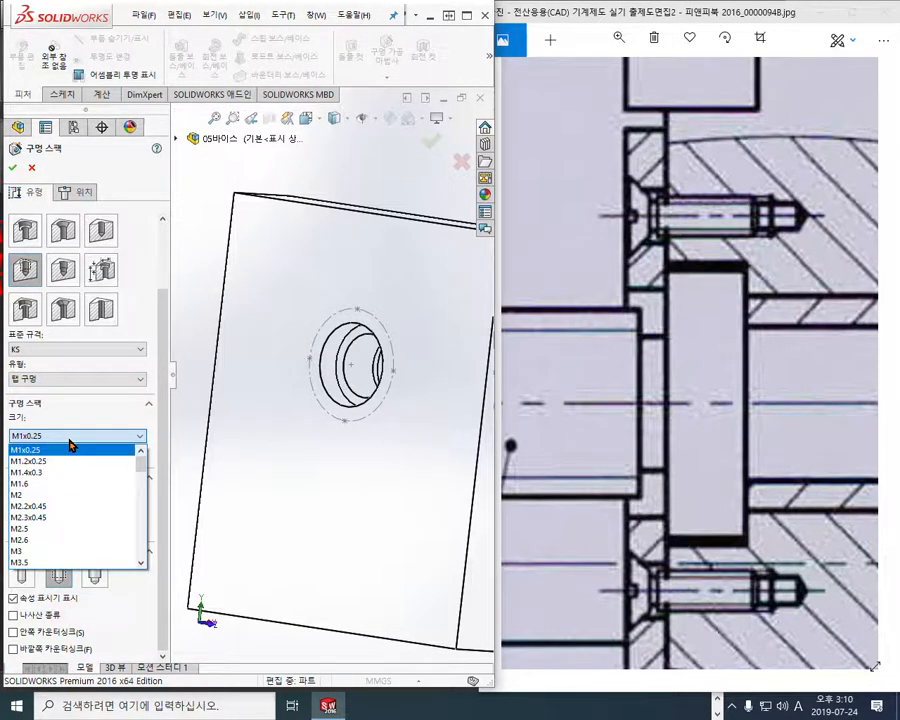
click(53, 551)
Set the M3 tapped hole's end condition to blind (블라인드 형태) with a thread depth of 8 mm
click(97, 497)
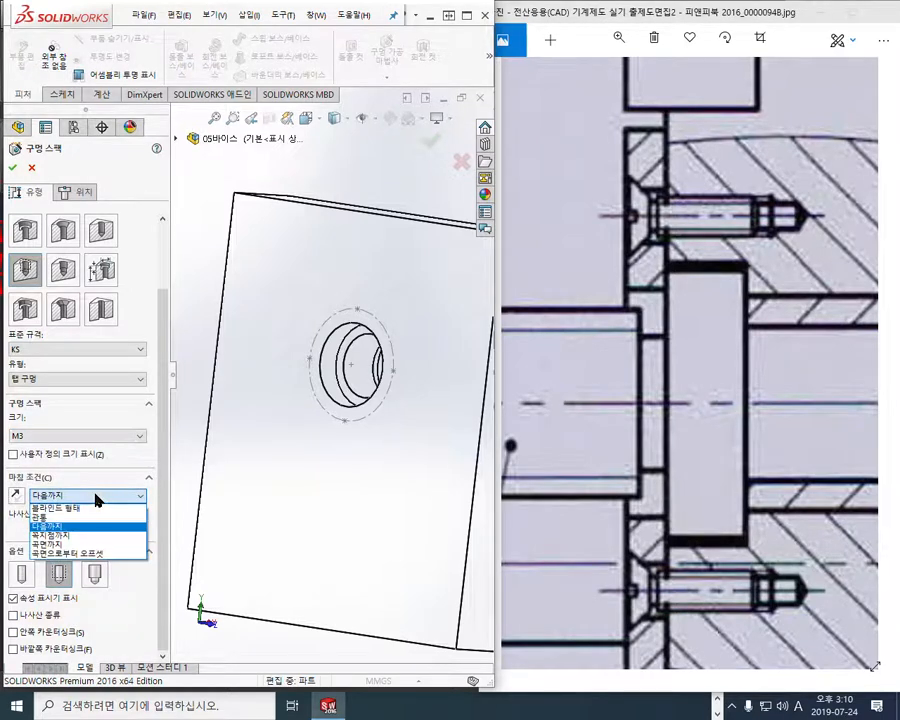
click(92, 507)
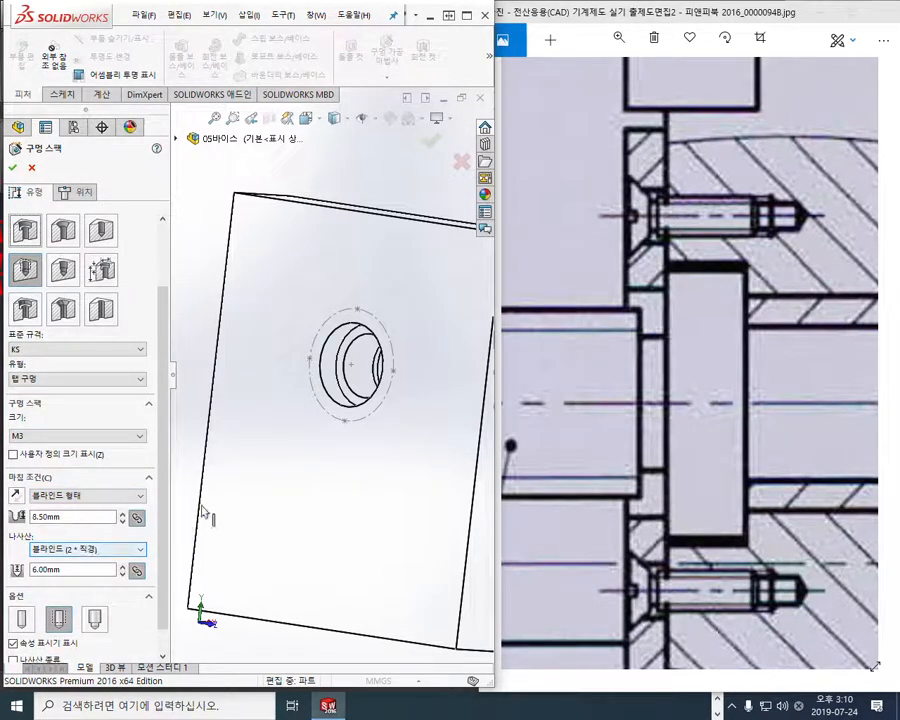
double_click(53, 516)
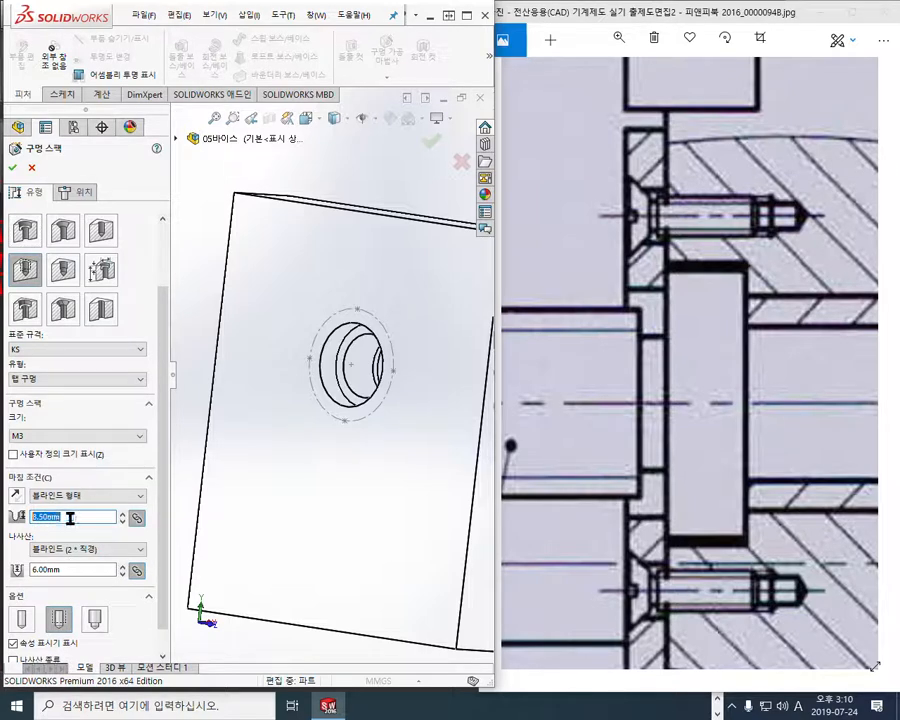
double_click(76, 570)
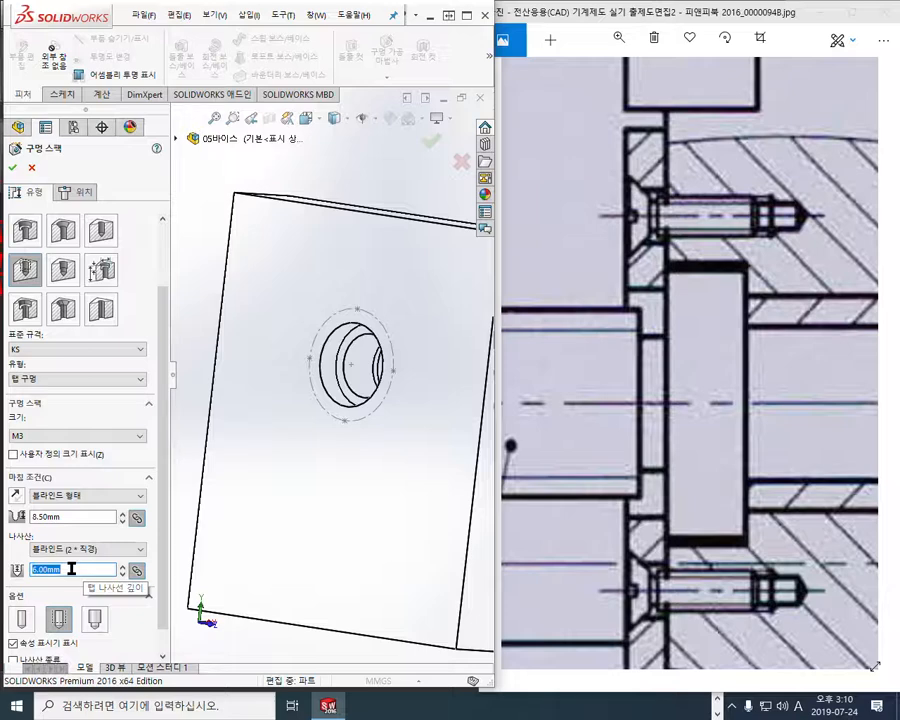
text(8)
key(Return)
Set the blind hole depth to 10 mm, 1.25 times the 8 mm thread depth
double_click(62, 516)
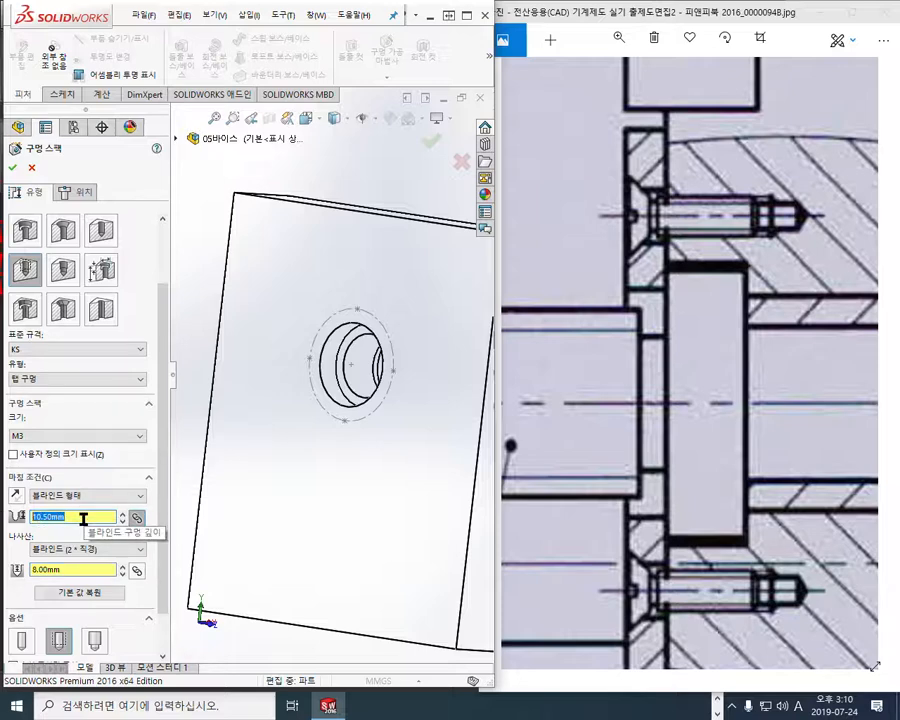
text(8*1.25)
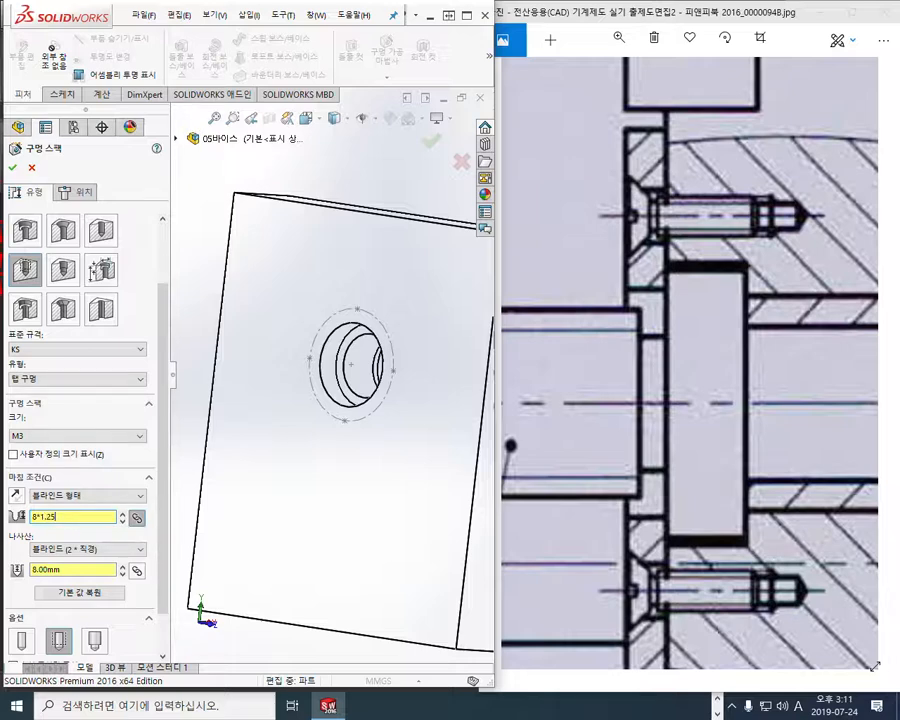
key(Return)
Position four tapped holes on the jaw's face at the construction circle's quadrant points
click(82, 195)
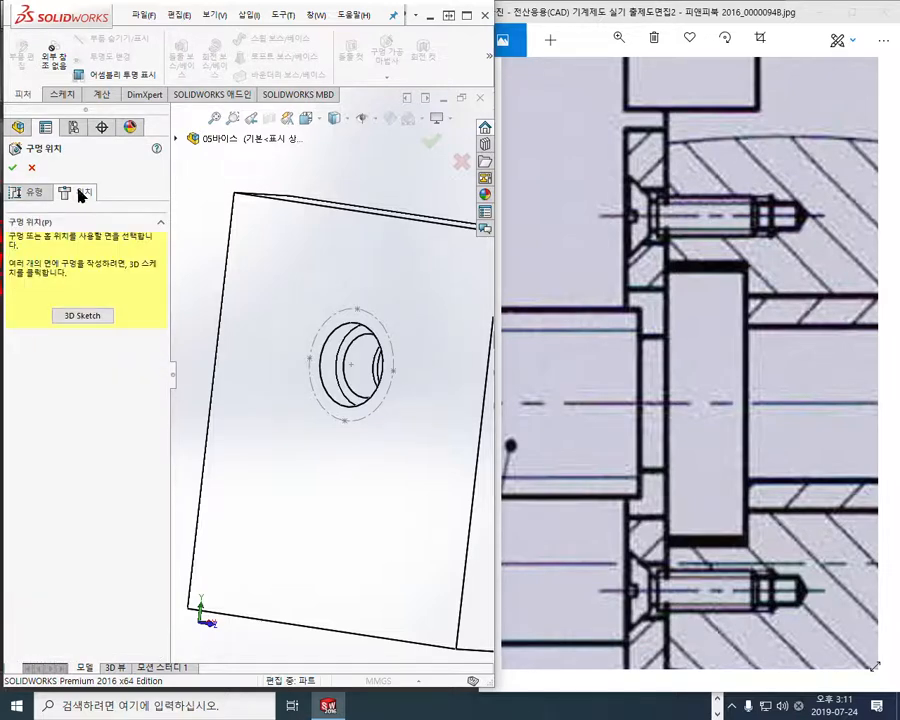
click(304, 284)
scroll(360, 336, down, 4)
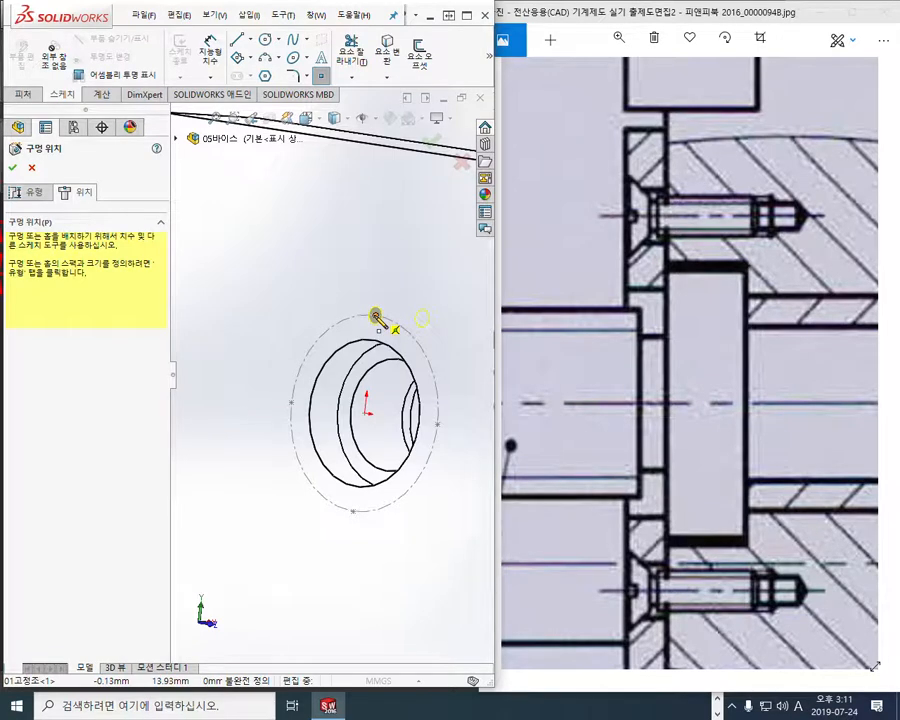
click(375, 316)
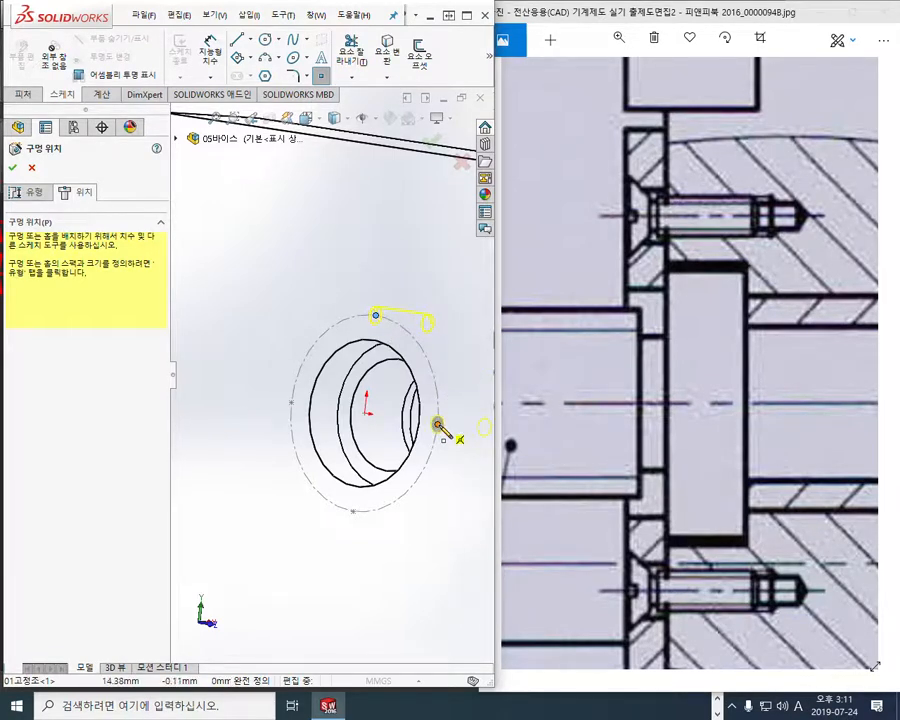
click(437, 425)
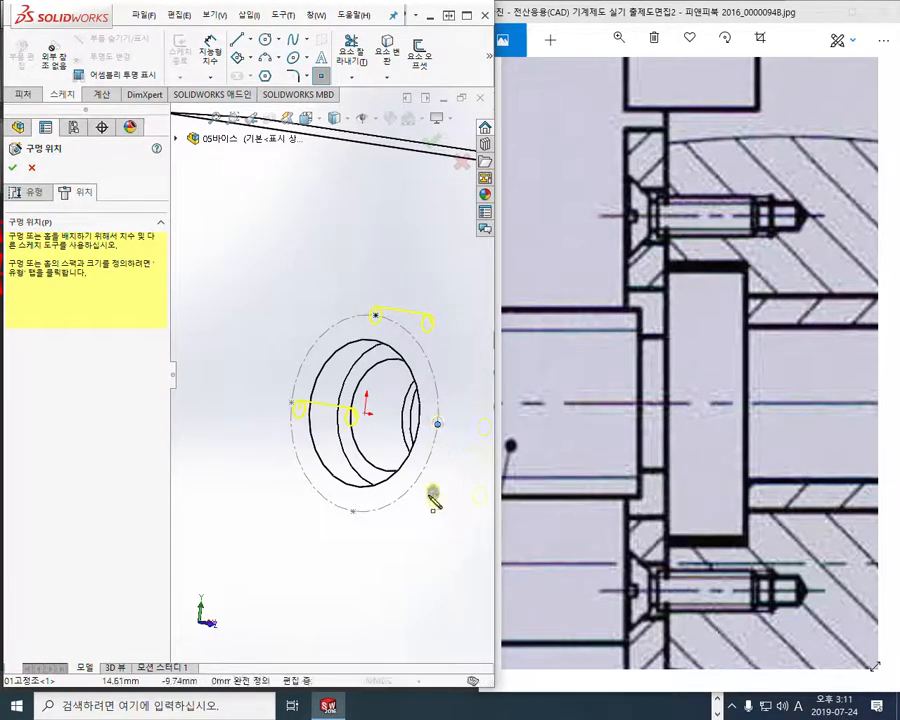
click(353, 512)
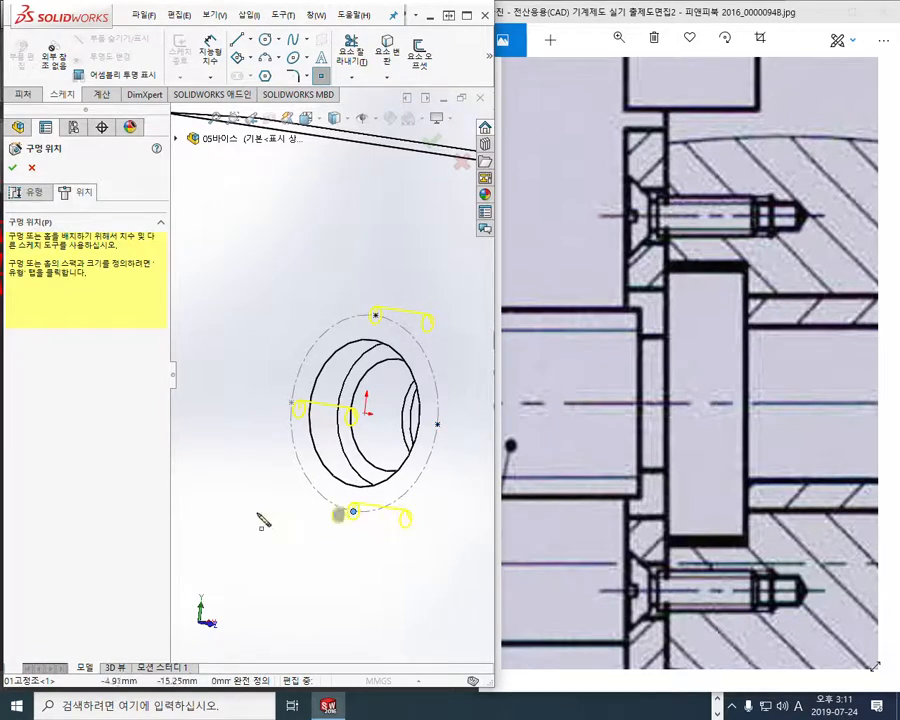
click(291, 404)
Sketch a red cylinder from the selected quadrant point, cross out the stray yellow preview above it, and clear the annotations
mouse_move(291, 404)
middle_down()
mouse_move(299, 489)
mouse_move(311, 421)
mouse_move(309, 439)
middle_up()
scroll(385, 482, up, 2)
mouse_move(397, 485)
middle_down()
mouse_move(346, 452)
mouse_move(344, 438)
mouse_move(355, 449)
middle_up()
scroll(397, 454, down, 2)
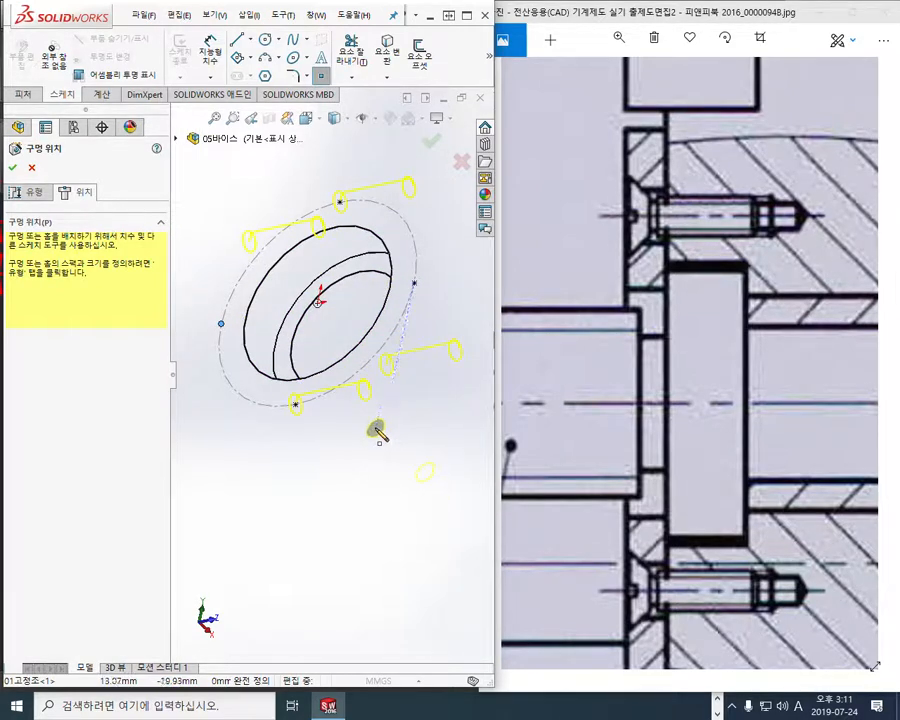
mouse_move(368, 436)
middle_down()
mouse_move(376, 482)
mouse_move(427, 519)
middle_up()
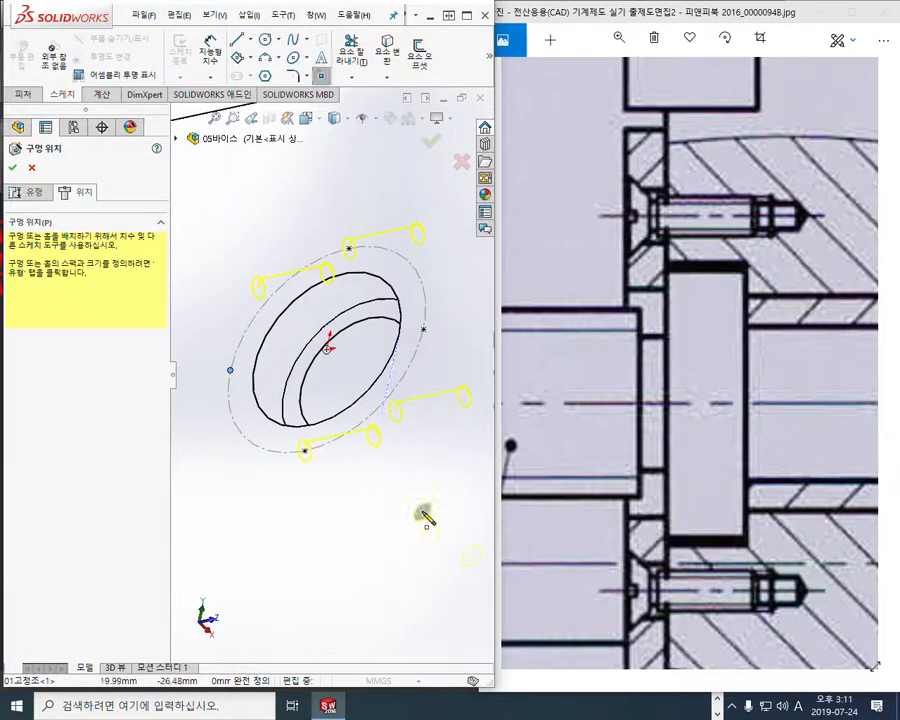
key(F12)
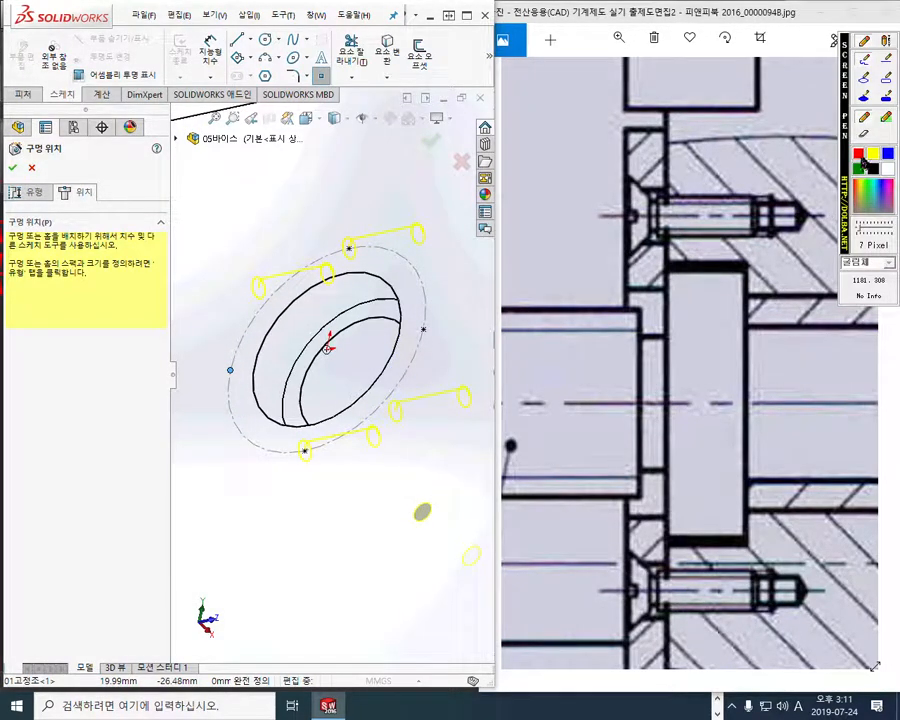
mouse_move(238, 382)
mouse_down()
mouse_move(210, 385)
mouse_move(254, 358)
mouse_move(226, 418)
mouse_move(241, 482)
mouse_move(259, 485)
mouse_up()
drag(253, 362, 283, 455)
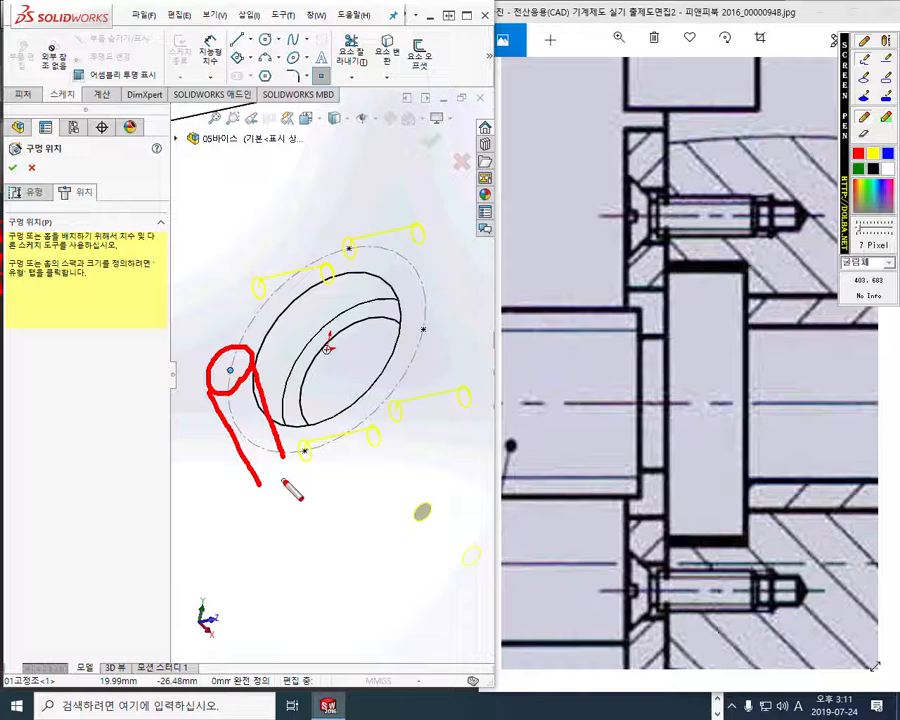
mouse_move(256, 262)
mouse_down()
mouse_move(248, 285)
mouse_move(375, 265)
mouse_up()
drag(268, 300, 368, 282)
drag(325, 225, 293, 315)
drag(281, 214, 324, 308)
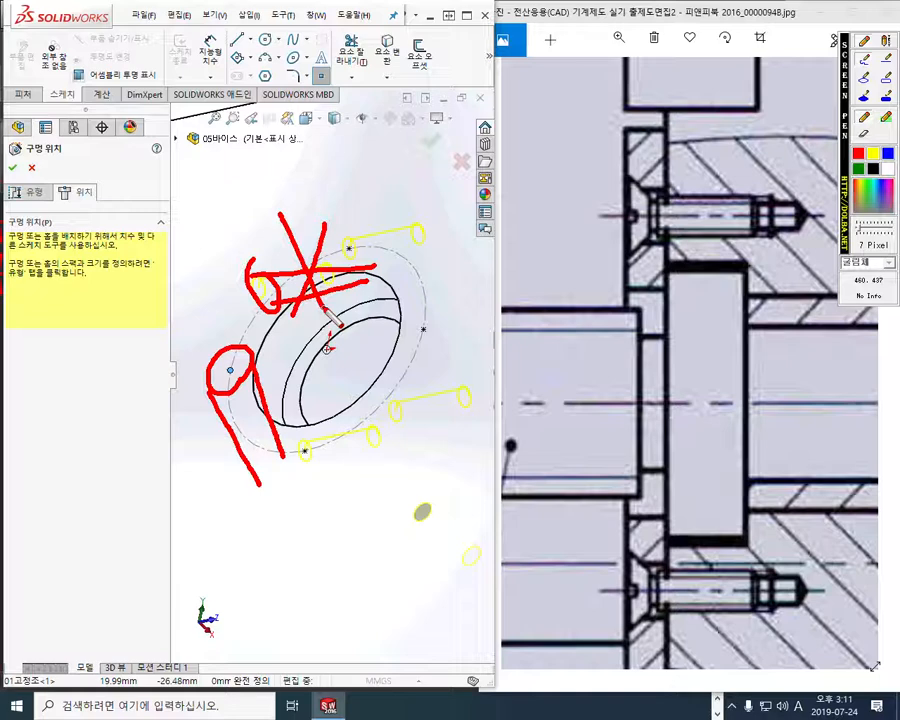
key(Escape)
Accept the four M3 tapped holes and display the jaw shaded with edges
click(431, 140)
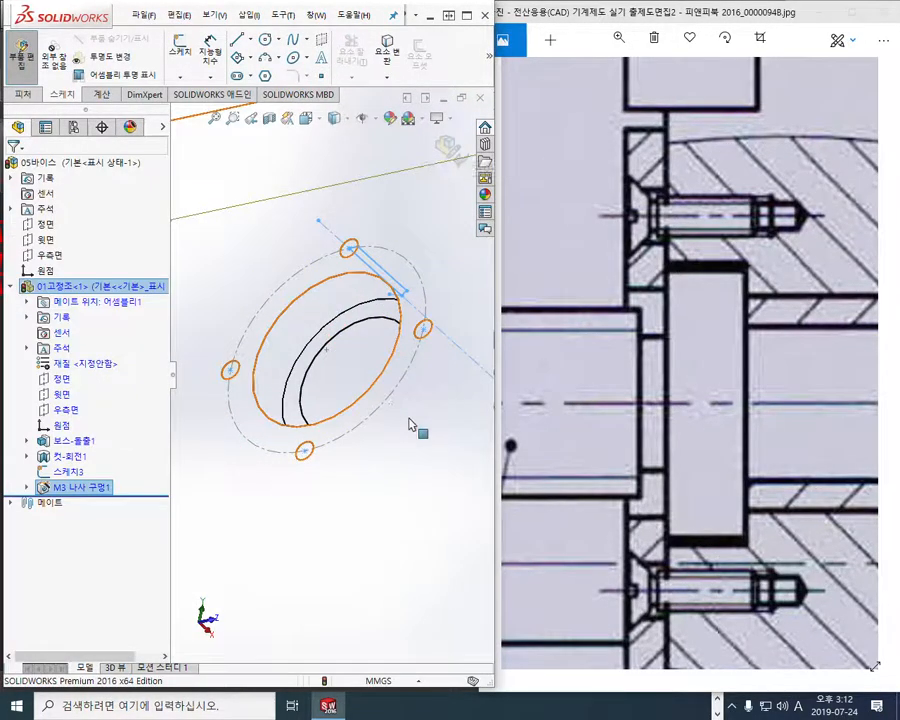
mouse_move(410, 425)
middle_down()
mouse_move(390, 368)
mouse_move(382, 426)
mouse_move(400, 414)
mouse_move(406, 425)
mouse_move(393, 418)
middle_up()
scroll(392, 416, up, 3)
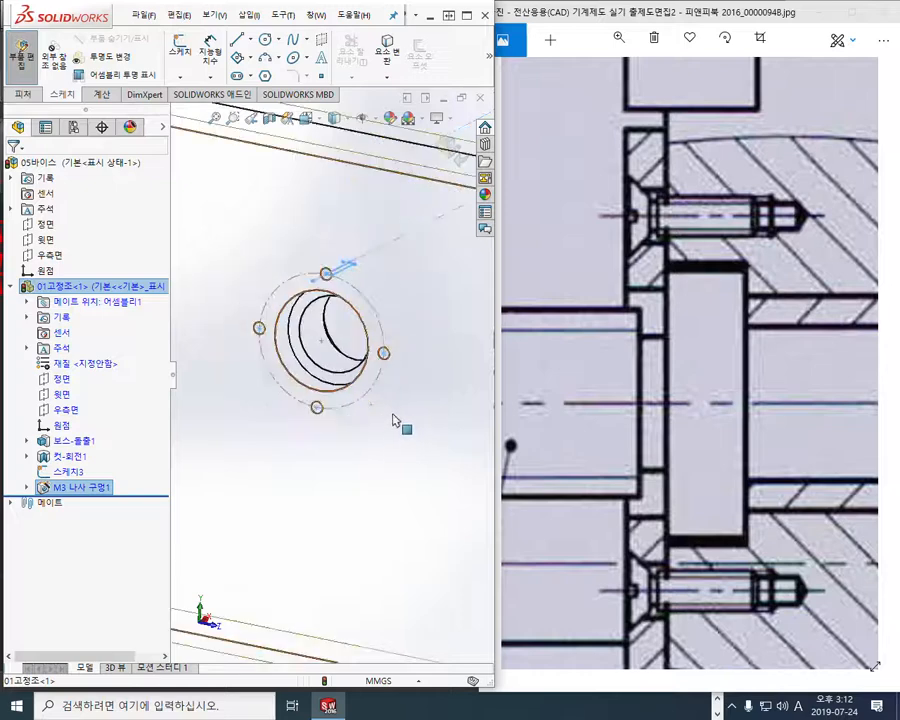
click(334, 118)
click(341, 143)
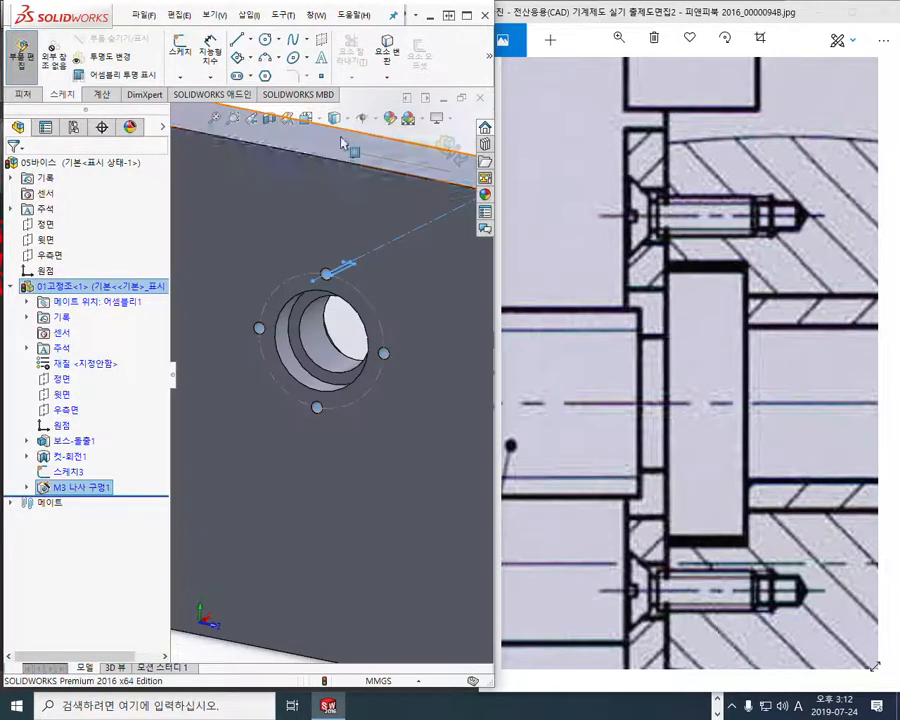
Hide the construction circle sketch 스케치3 on the fixed jaw
scroll(376, 330, up, 3)
middle_drag(380, 376, 378, 402)
click(300, 213)
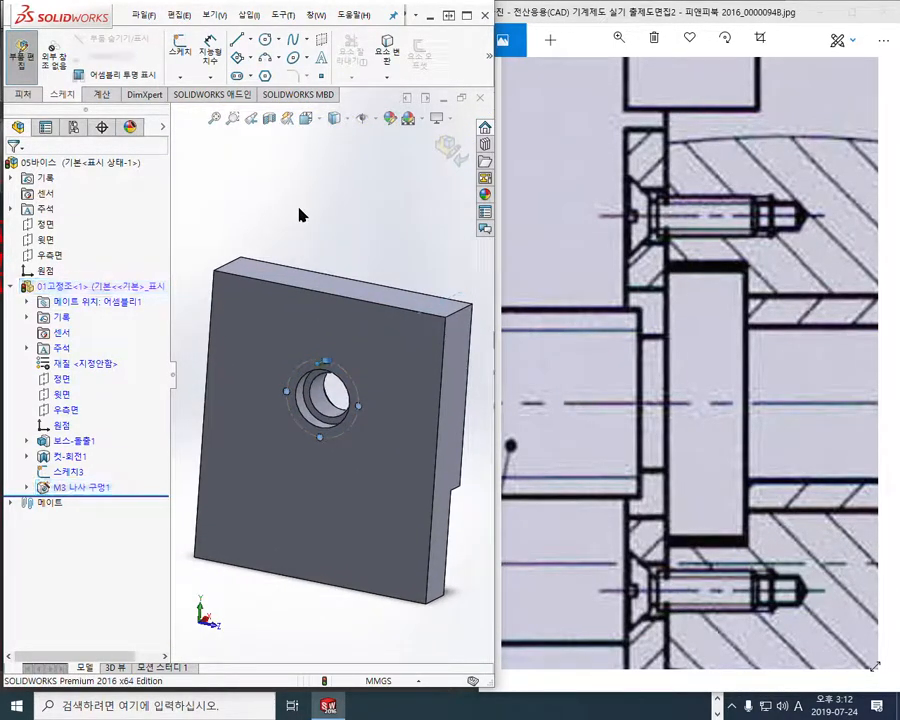
click(75, 472)
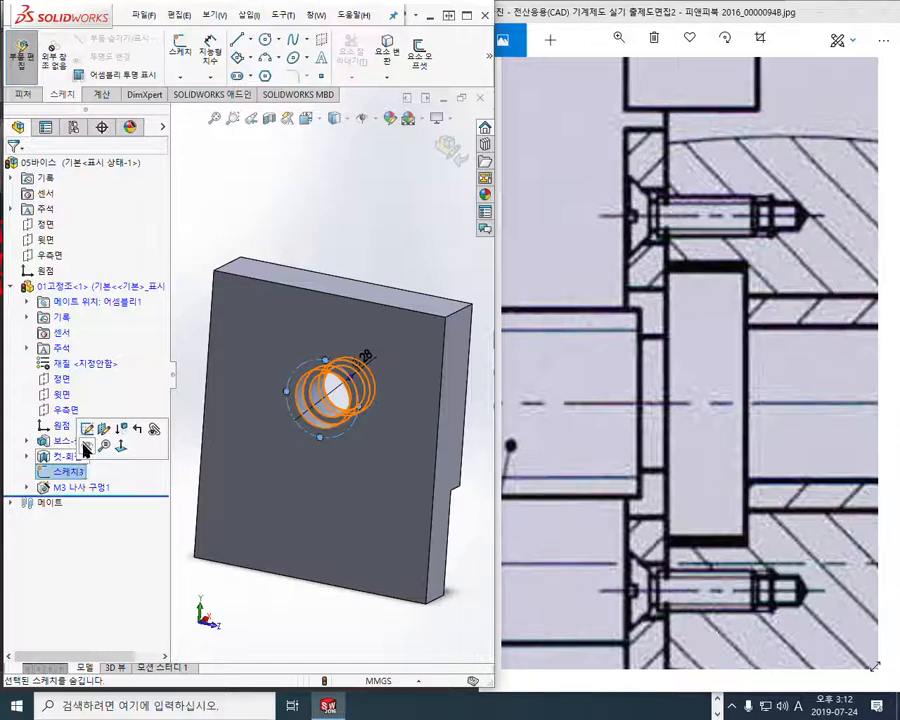
click(85, 447)
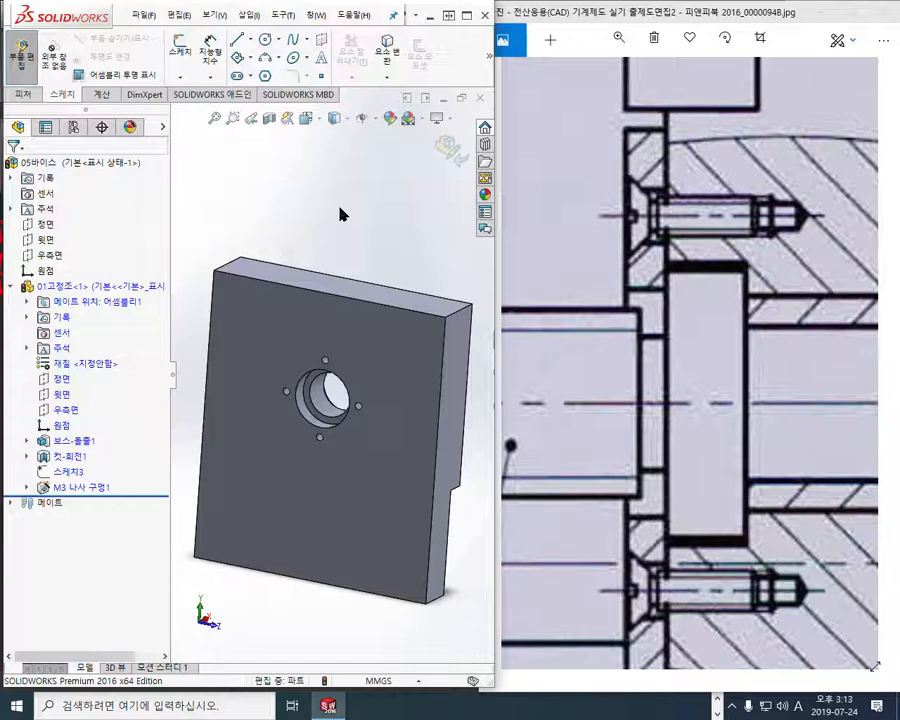
Examine the drilled jaw beside the reference drawing, with the drawing zoomed out to the whole vise page
middle_drag(368, 237, 348, 233)
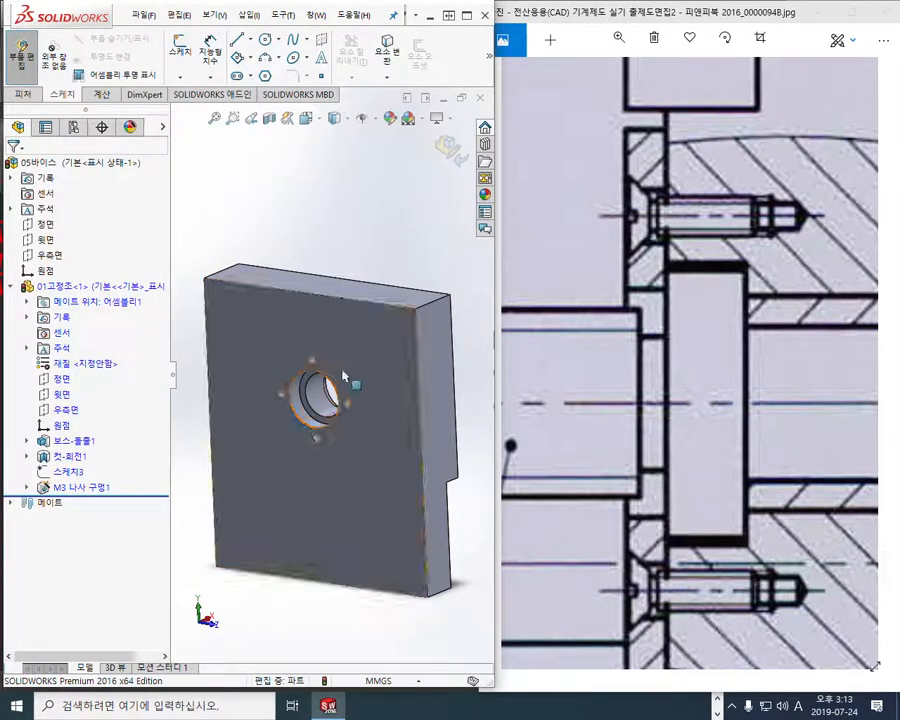
drag(628, 396, 701, 377)
scroll(701, 384, down, 5)
scroll(701, 402, down, 5)
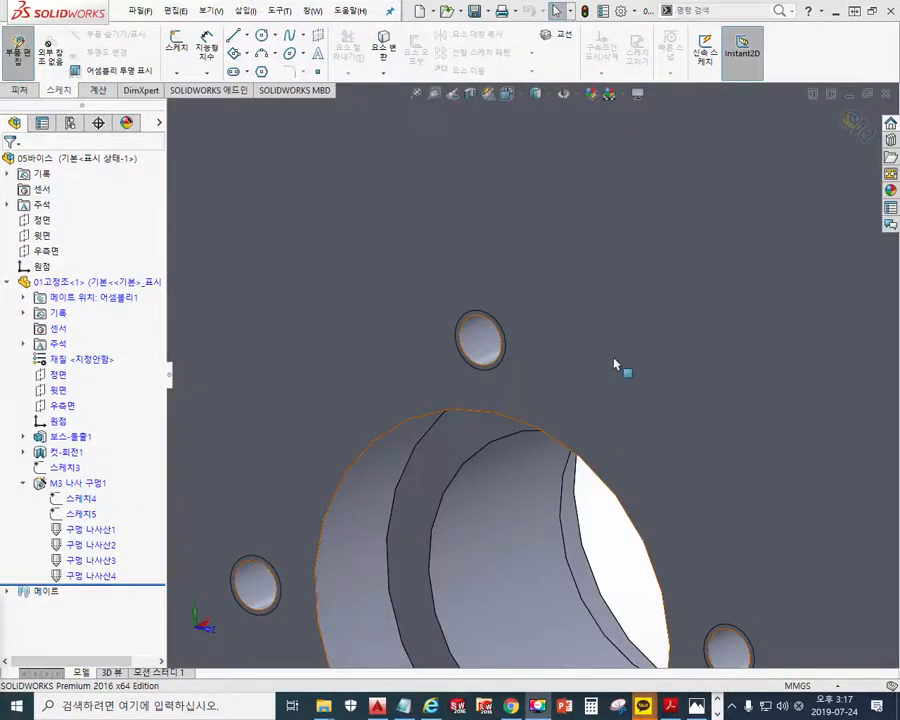
key(f)
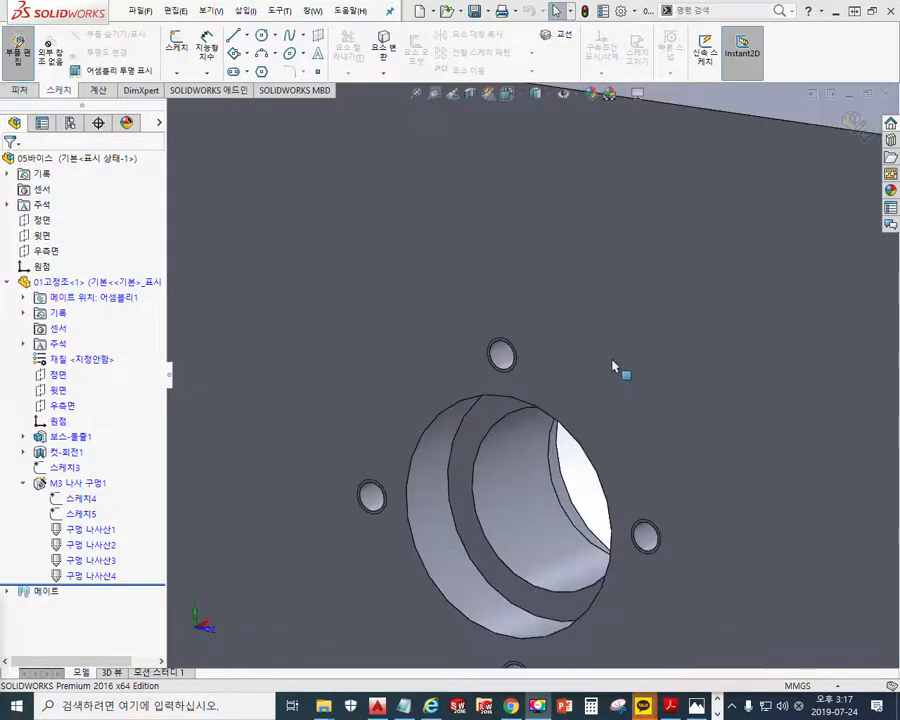
click(871, 11)
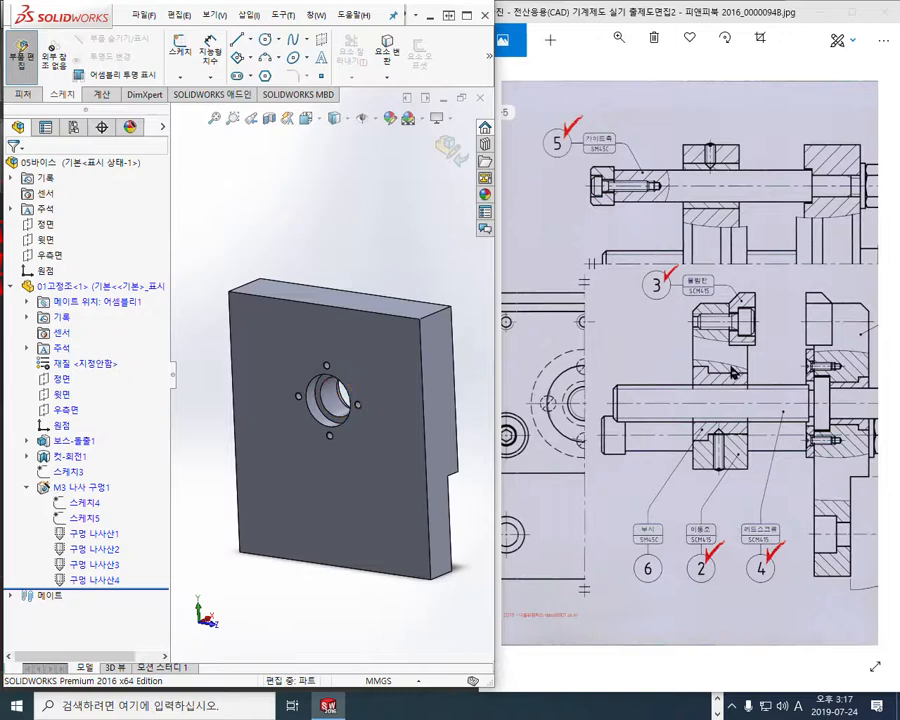
click(708, 395)
scroll(706, 397, down, 3)
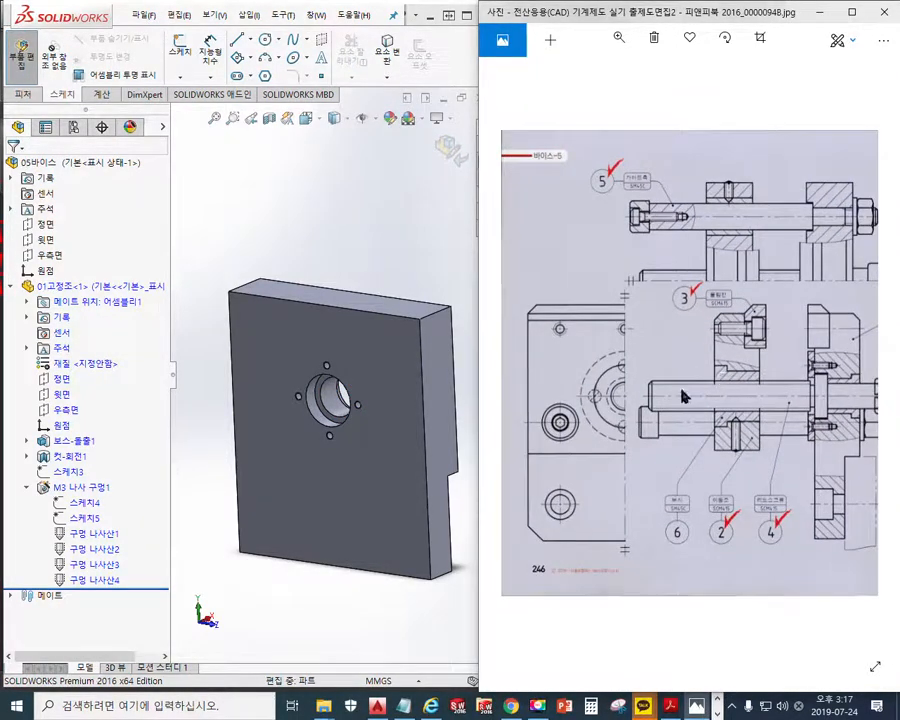
Circle the guide shaft head in the drawing's side view in red and clear the mark
key(F12)
mouse_move(570, 436)
mouse_down()
mouse_move(554, 440)
mouse_move(579, 414)
mouse_move(571, 439)
mouse_up()
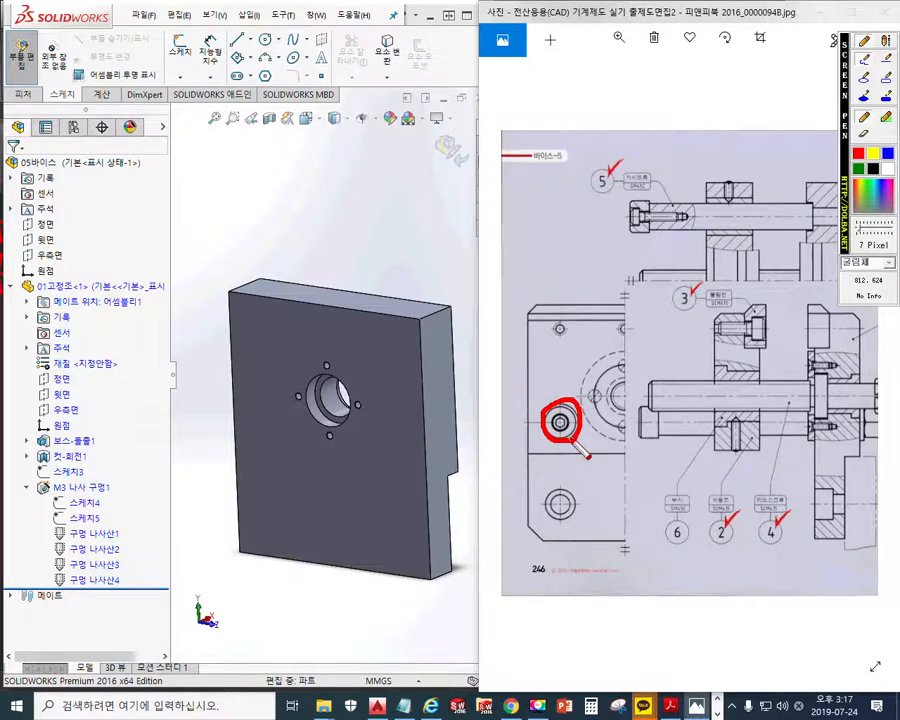
key(F12)
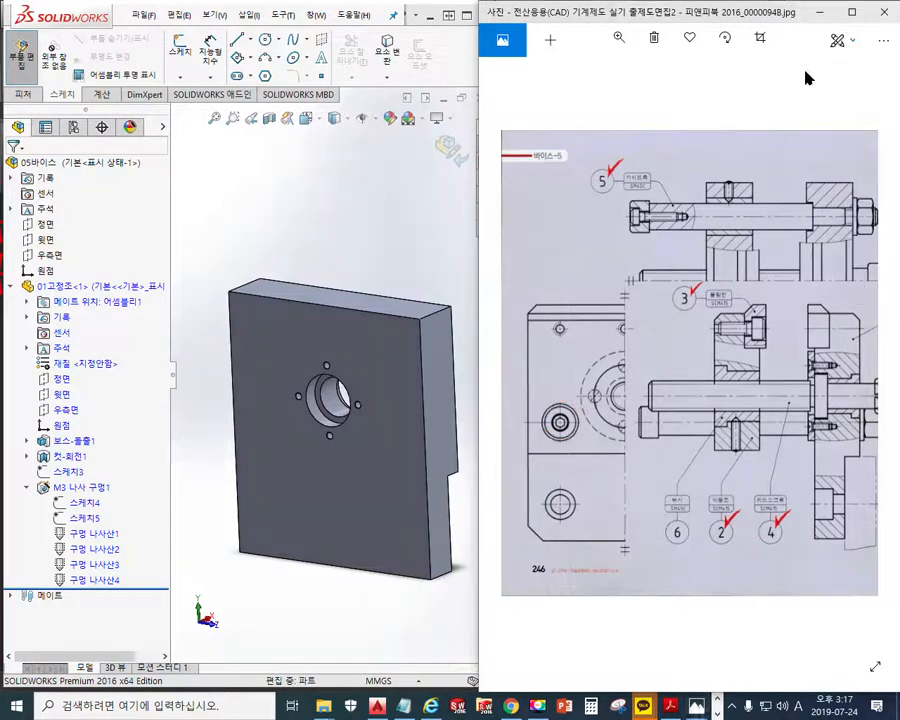
Maximize the drawing, mark the guide shaft head with a red circle, hatching and a viewing-direction arrow, and clear the marks
click(851, 13)
key(F12)
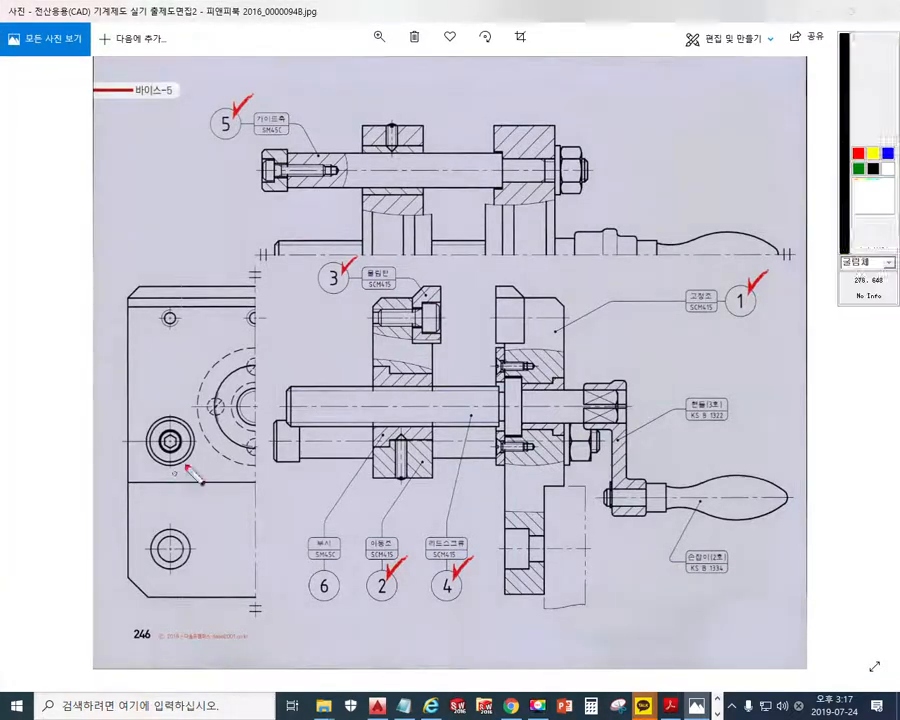
mouse_move(197, 455)
mouse_down()
mouse_move(155, 463)
mouse_move(160, 410)
mouse_move(196, 432)
mouse_move(190, 458)
mouse_up()
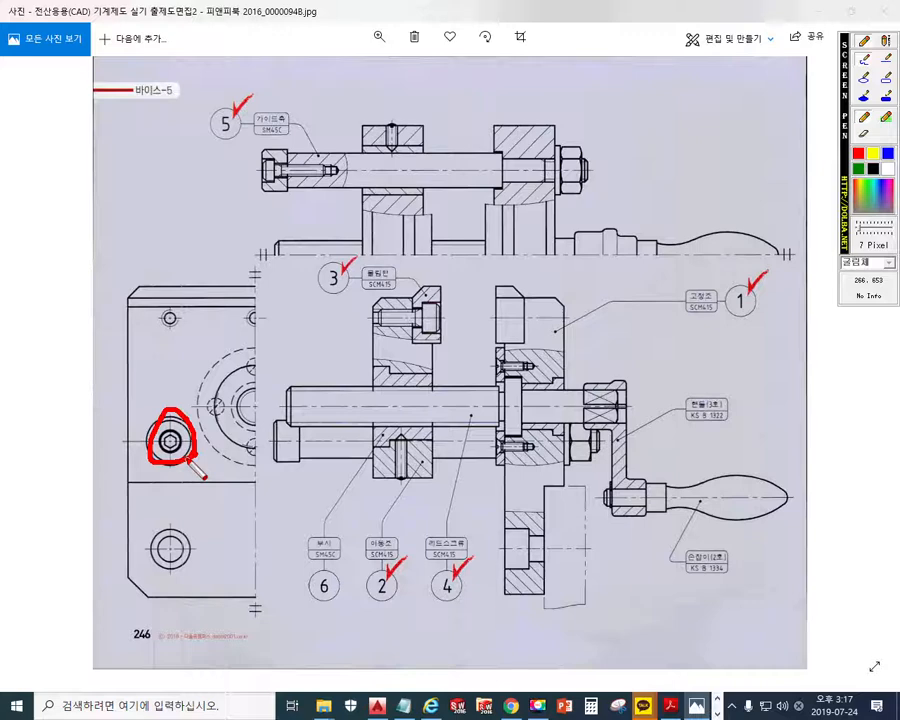
mouse_move(231, 353)
mouse_down()
mouse_move(281, 359)
mouse_move(266, 382)
mouse_up()
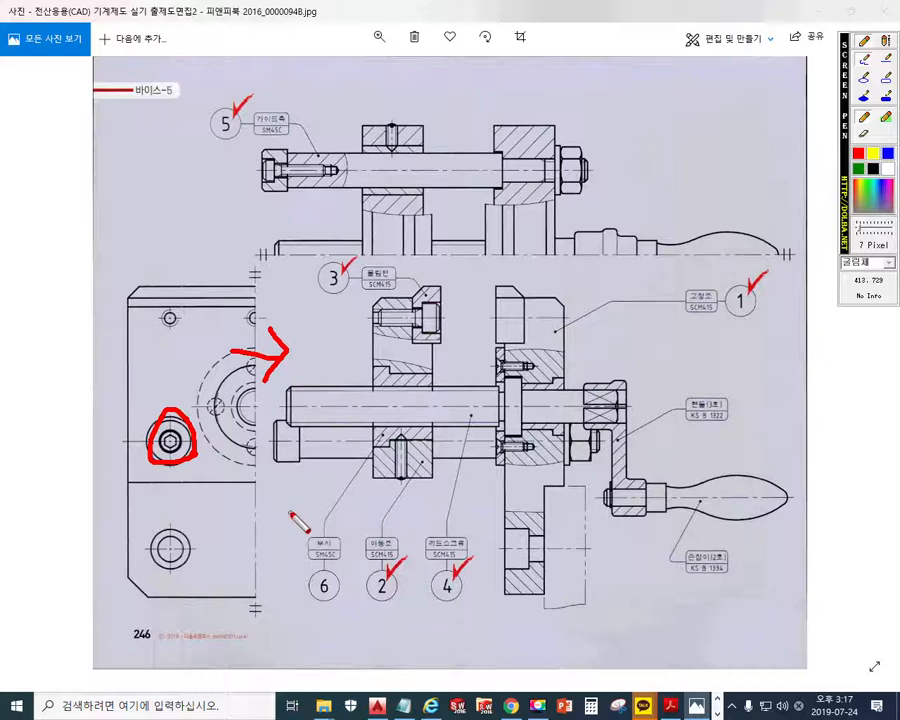
mouse_move(176, 419)
mouse_down()
mouse_move(162, 447)
mouse_move(168, 453)
mouse_up()
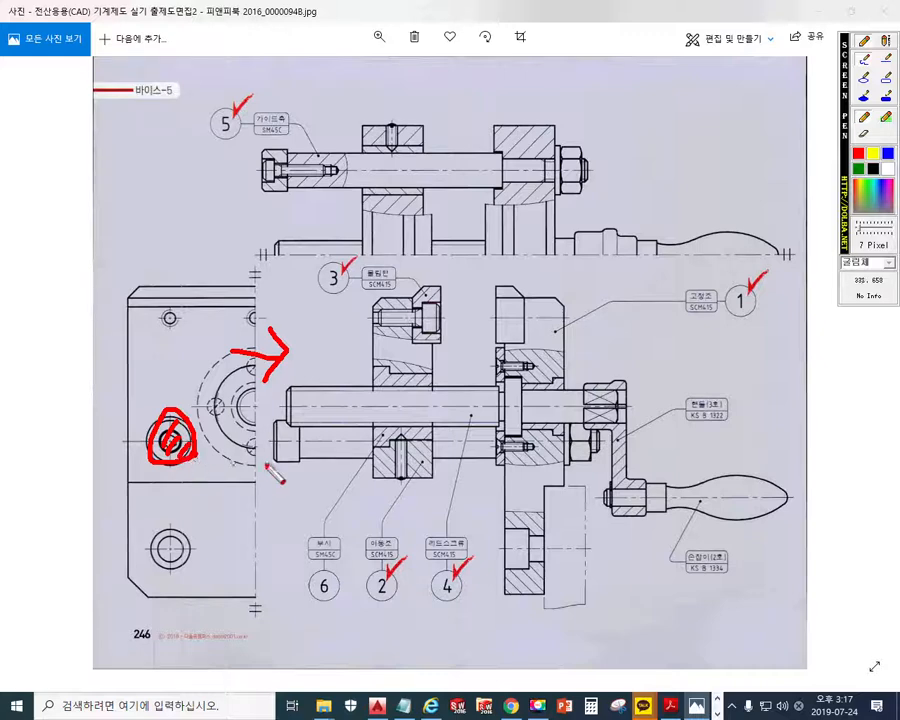
key(Escape)
Draw a red vertical line beside the side view's symmetry line and a red arrow pointing at it
key(F12)
drag(267, 279, 270, 555)
drag(218, 363, 262, 362)
drag(262, 362, 240, 389)
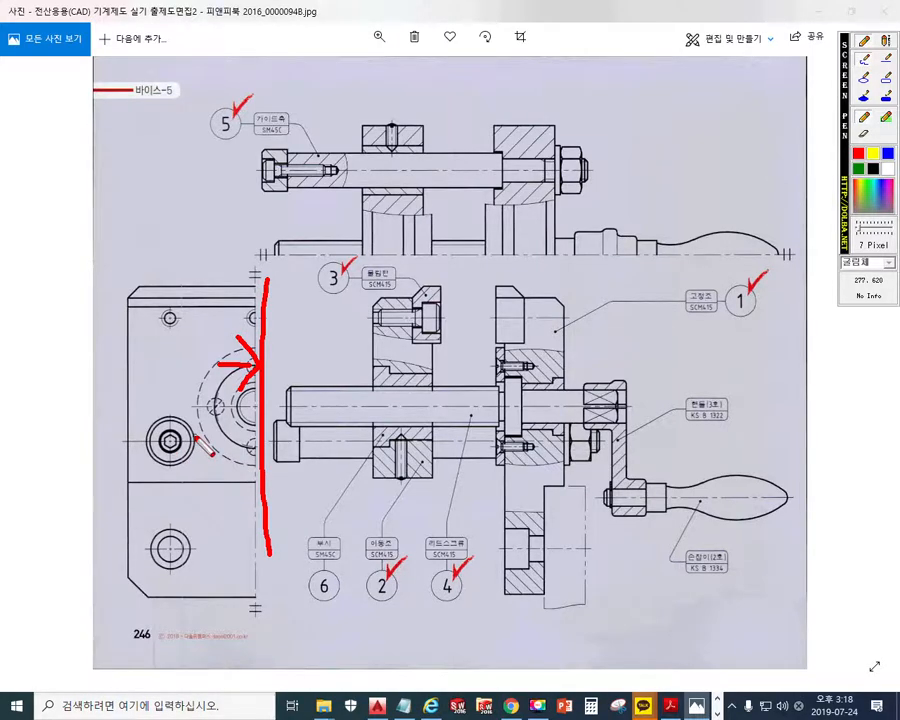
Mark the guide shaft head's concentric circles in the side view with short red arcs and clear the marks
key(F12)
scroll(157, 458, up, 5)
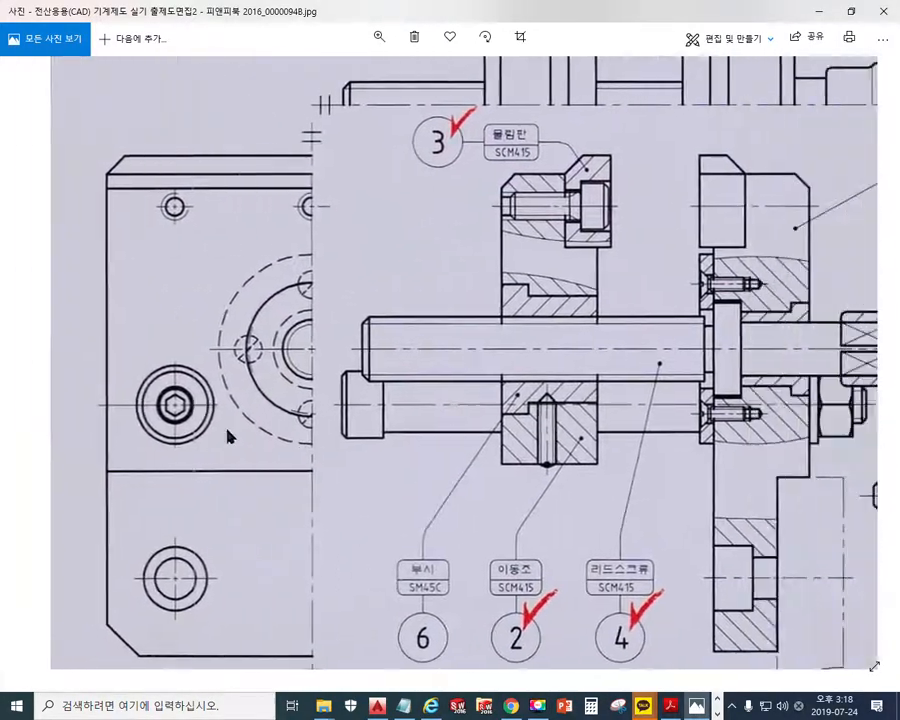
scroll(140, 415, up, 5)
key(F12)
mouse_move(192, 294)
mouse_down()
mouse_move(175, 290)
mouse_move(199, 317)
mouse_move(179, 337)
mouse_up()
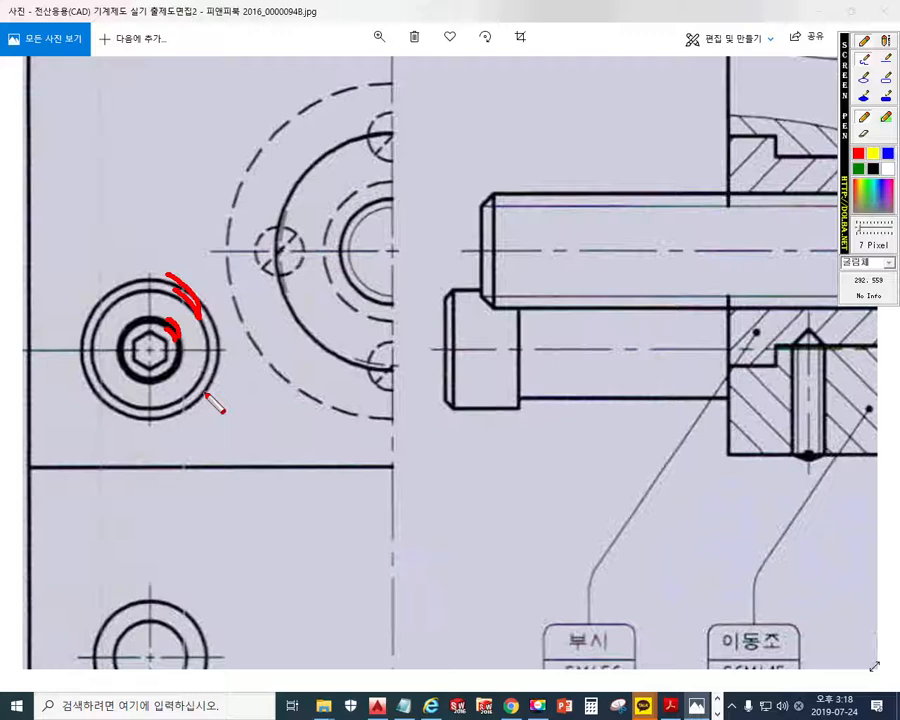
key(Escape)
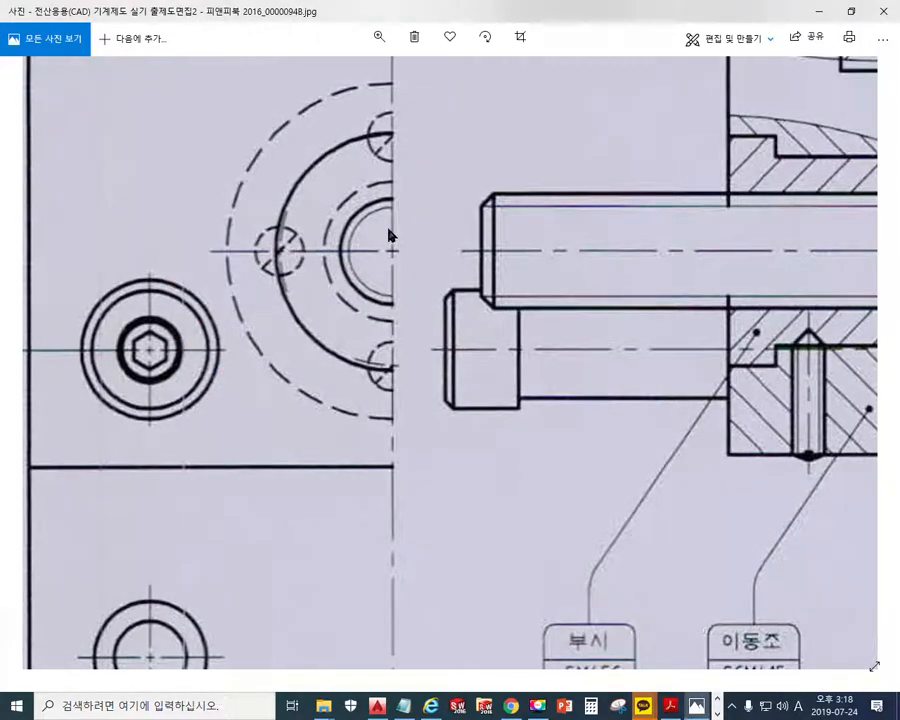
Mark the guide shaft head's chamfer and outline in red, put an X on the shaft's lower edge, and clear the marks
drag(392, 277, 396, 363)
mouse_move(484, 421)
mouse_down()
mouse_move(480, 338)
mouse_move(492, 288)
mouse_up()
key(F12)
drag(462, 402, 443, 421)
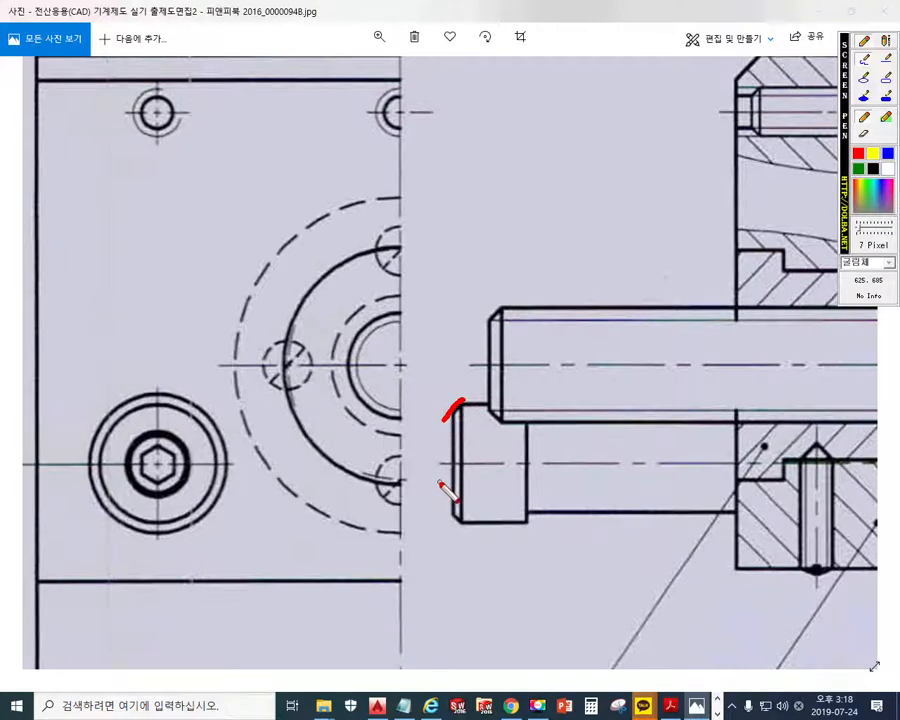
drag(613, 483, 585, 546)
drag(579, 487, 619, 548)
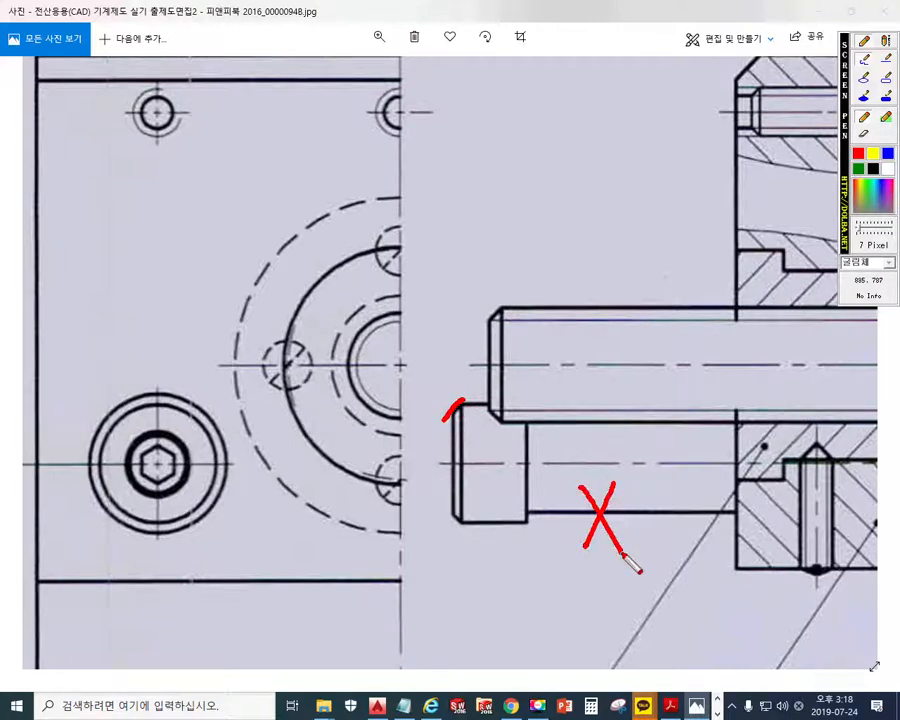
mouse_move(526, 406)
mouse_down()
mouse_move(528, 540)
mouse_move(476, 539)
mouse_move(460, 402)
mouse_move(527, 403)
mouse_up()
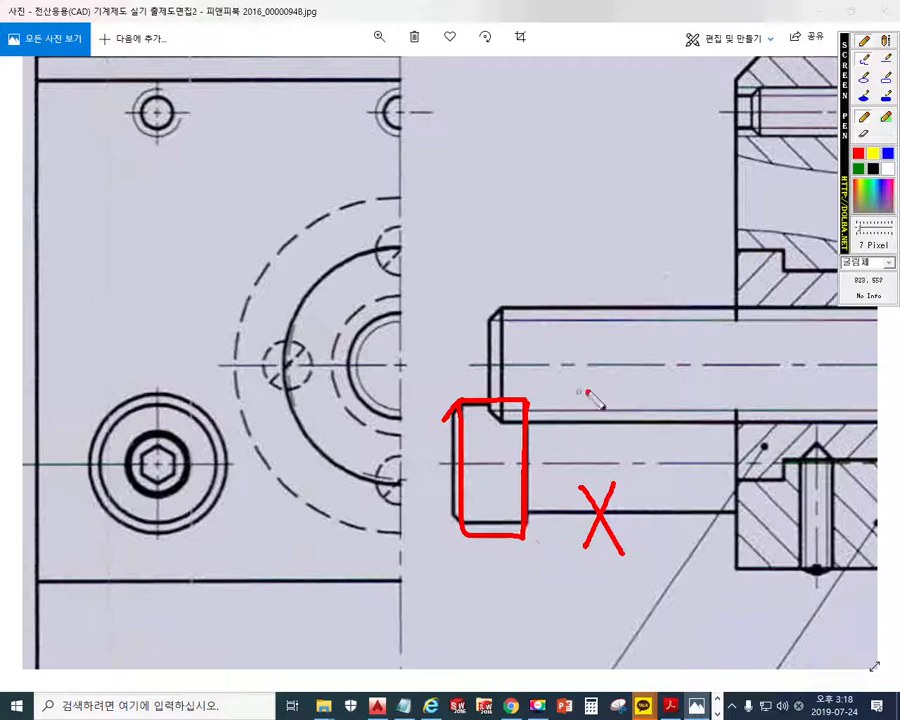
key(Escape)
Mark the head-to-shaft joint and the screw in the guide shaft section in red, label the head 스토퍼, and clear the marks
drag(568, 181, 590, 575)
mouse_move(593, 237)
mouse_down()
mouse_move(589, 354)
mouse_move(572, 386)
mouse_up()
key(F9)
drag(458, 258, 463, 388)
mouse_move(458, 310)
mouse_down()
mouse_move(576, 311)
mouse_move(583, 340)
mouse_move(463, 336)
mouse_up()
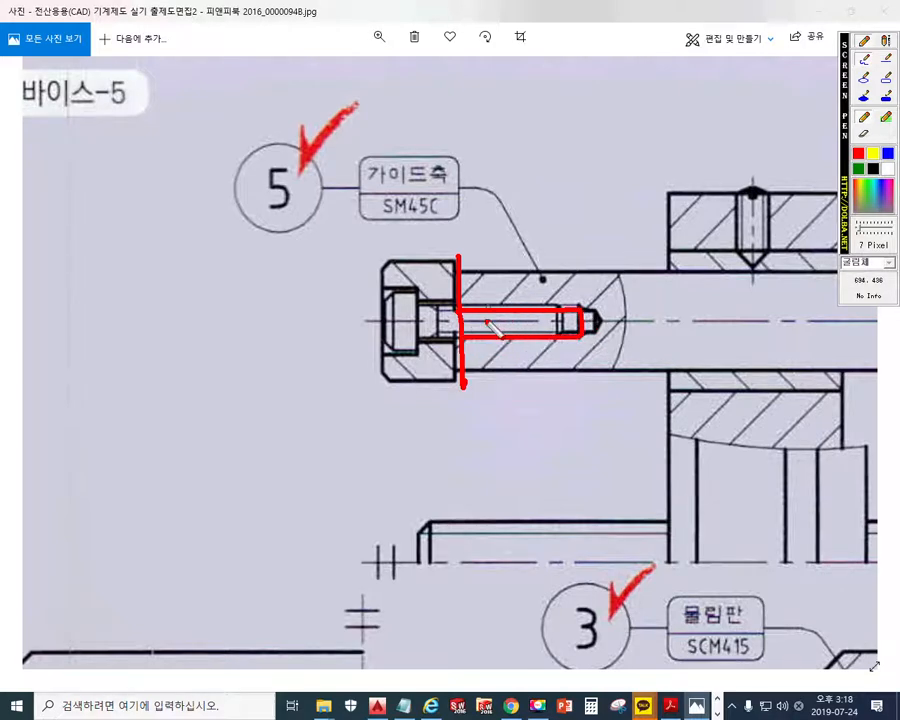
mouse_move(412, 296)
mouse_down()
mouse_move(392, 294)
mouse_move(383, 318)
mouse_move(400, 344)
mouse_move(546, 320)
mouse_up()
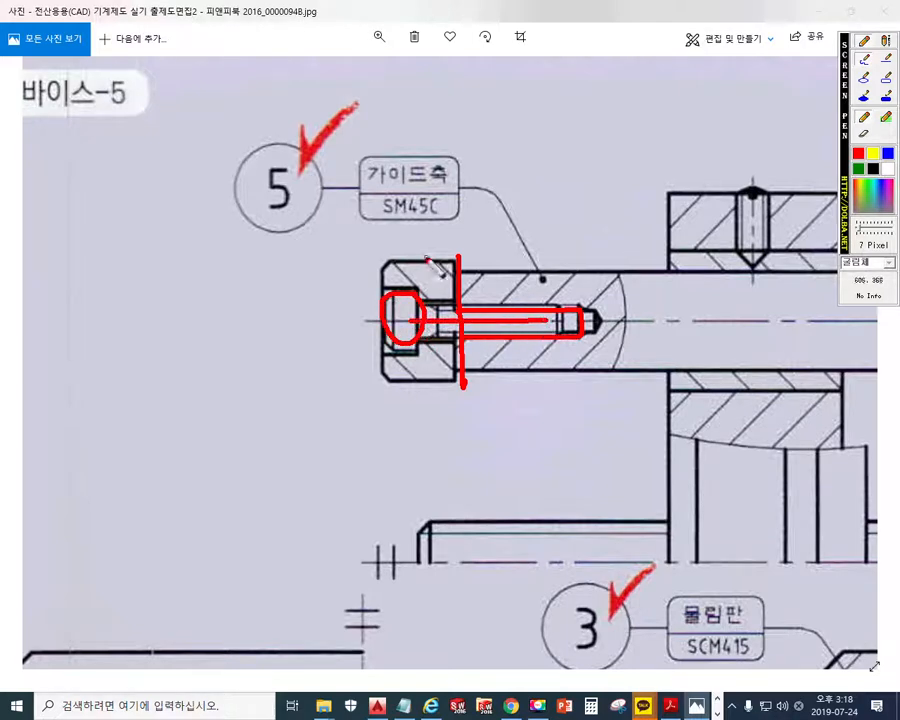
mouse_move(428, 365)
mouse_down()
mouse_move(349, 440)
mouse_move(380, 433)
mouse_up()
mouse_move(348, 458)
mouse_down()
mouse_move(378, 458)
mouse_move(406, 426)
mouse_move(392, 452)
mouse_move(414, 460)
mouse_move(440, 424)
mouse_move(426, 452)
mouse_up()
mouse_move(436, 428)
mouse_down()
mouse_move(436, 450)
mouse_move(448, 454)
mouse_move(458, 441)
mouse_move(460, 466)
mouse_up()
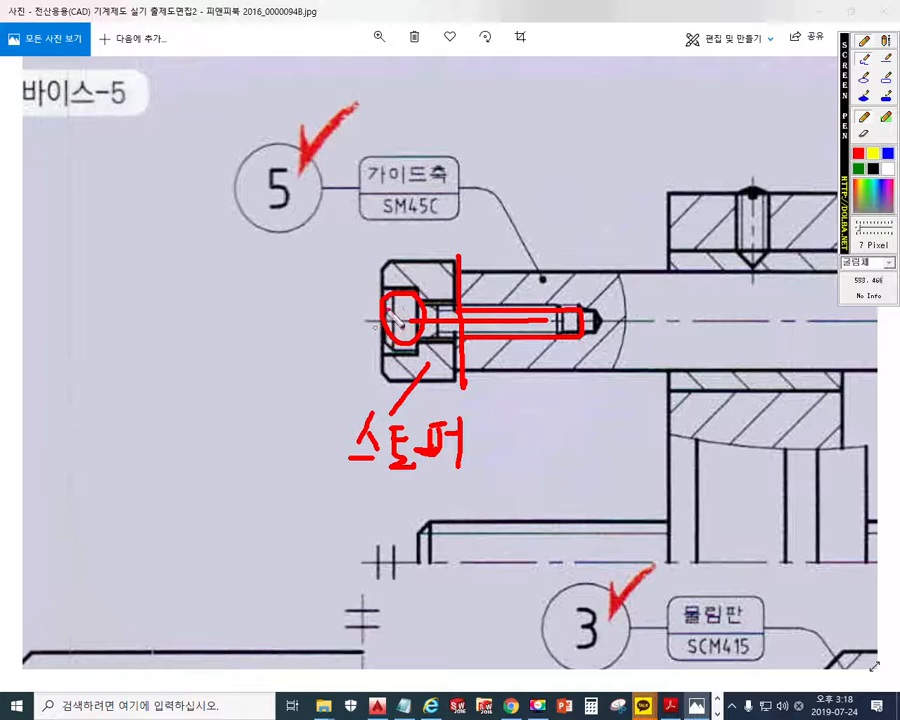
key(Escape)
Cross out the stopper in red, draw an arrow along the shaft axis and a line extending its upper edge, and clear the marks
drag(534, 342, 333, 326)
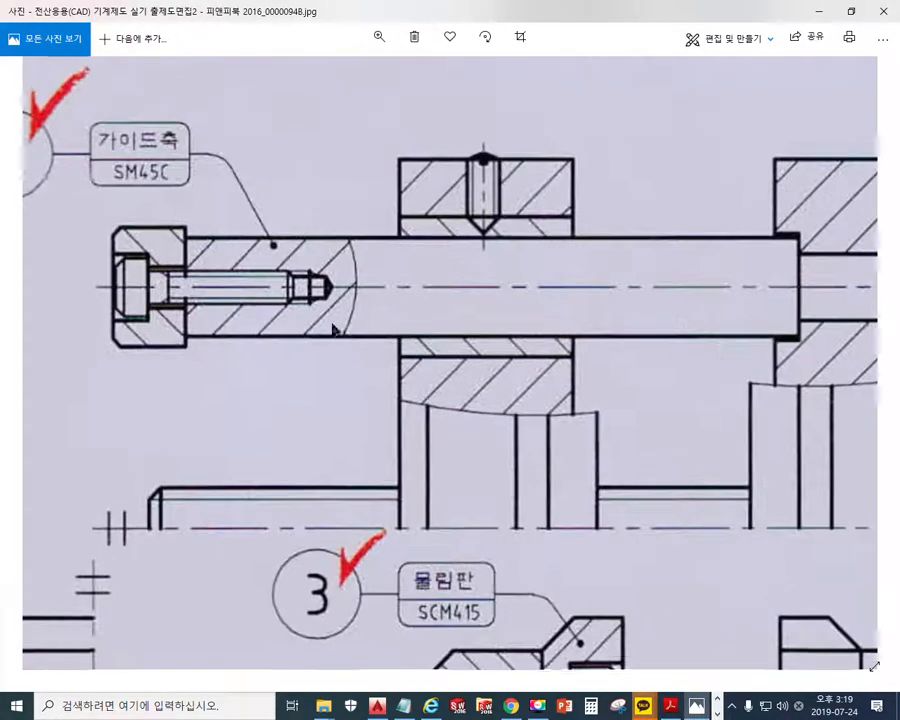
scroll(460, 338, down, 3)
drag(430, 335, 382, 289)
key(F12)
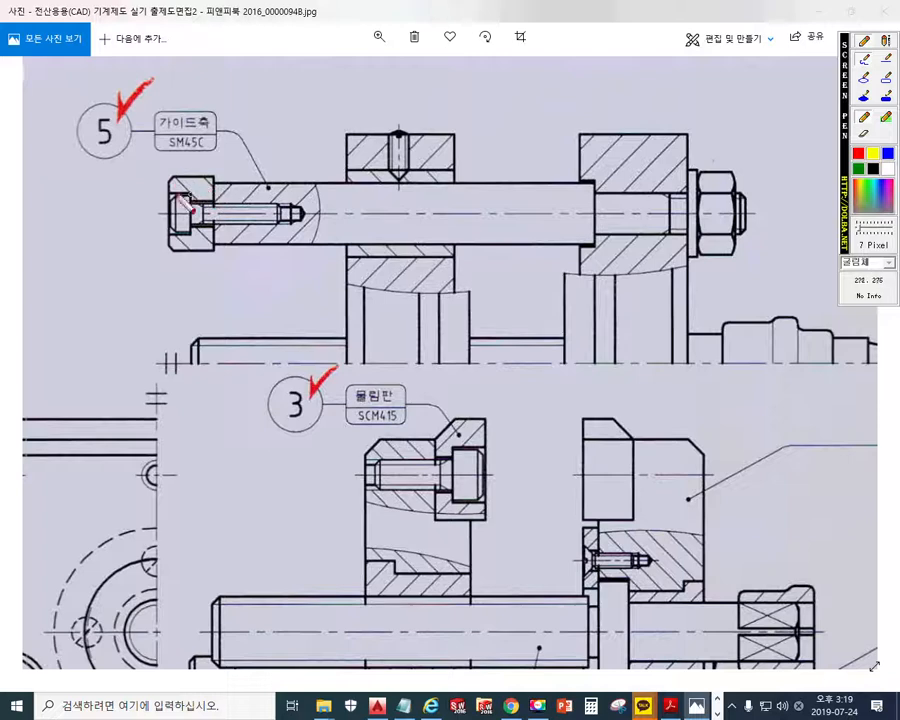
drag(205, 172, 174, 247)
drag(179, 172, 211, 253)
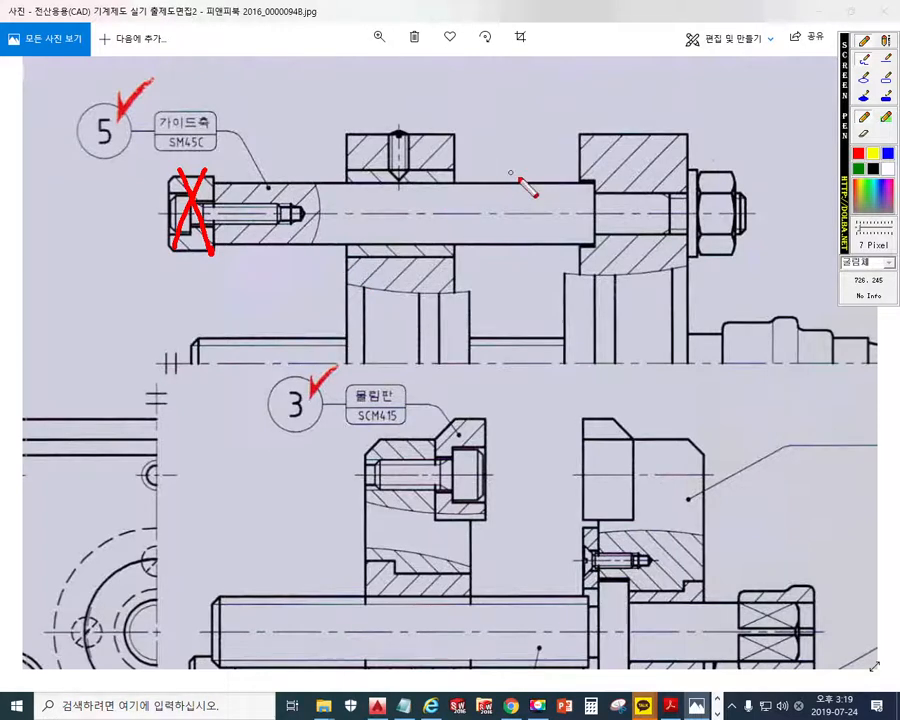
mouse_move(531, 214)
mouse_down()
mouse_move(276, 210)
mouse_move(264, 221)
mouse_move(290, 246)
mouse_up()
drag(437, 181, 0, 180)
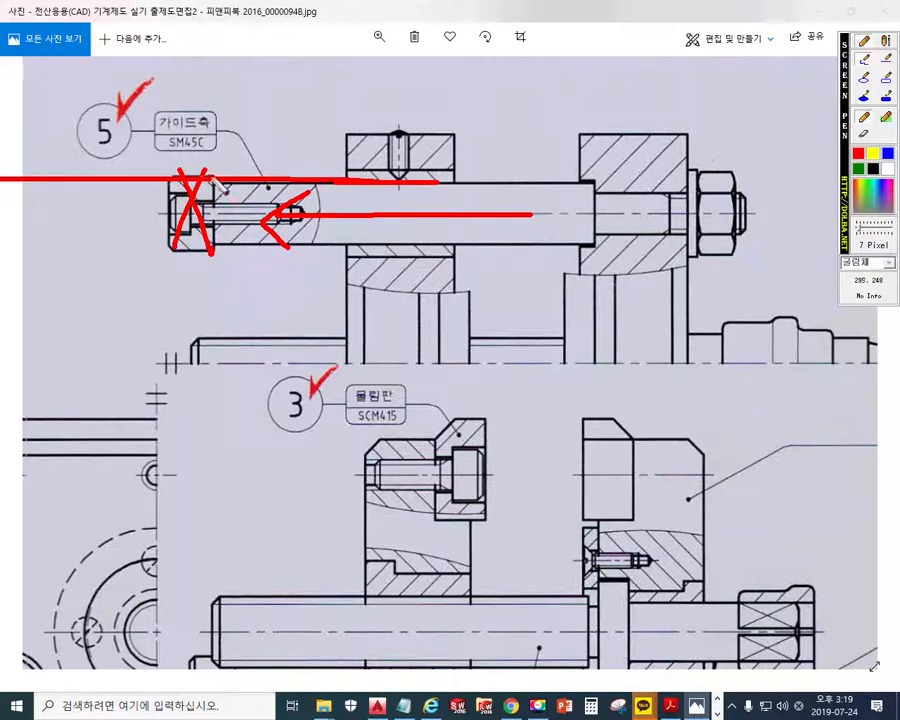
key(Escape)
Box the stopper at the end of the guide shaft in red and clear the mark
key(F12)
mouse_move(215, 160)
mouse_down()
mouse_move(213, 251)
mouse_move(166, 205)
mouse_move(213, 176)
mouse_up()
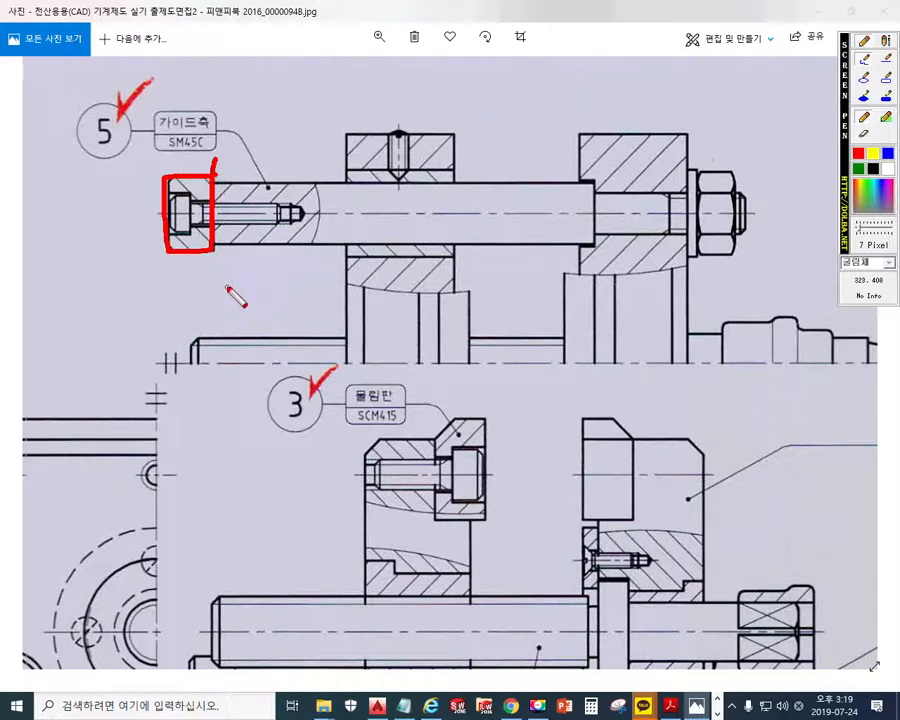
key(Escape)
Trace the guide shaft and stopper edges and their joint in red, mark the bush and set screw, and clear the marks
scroll(295, 234, up, 1)
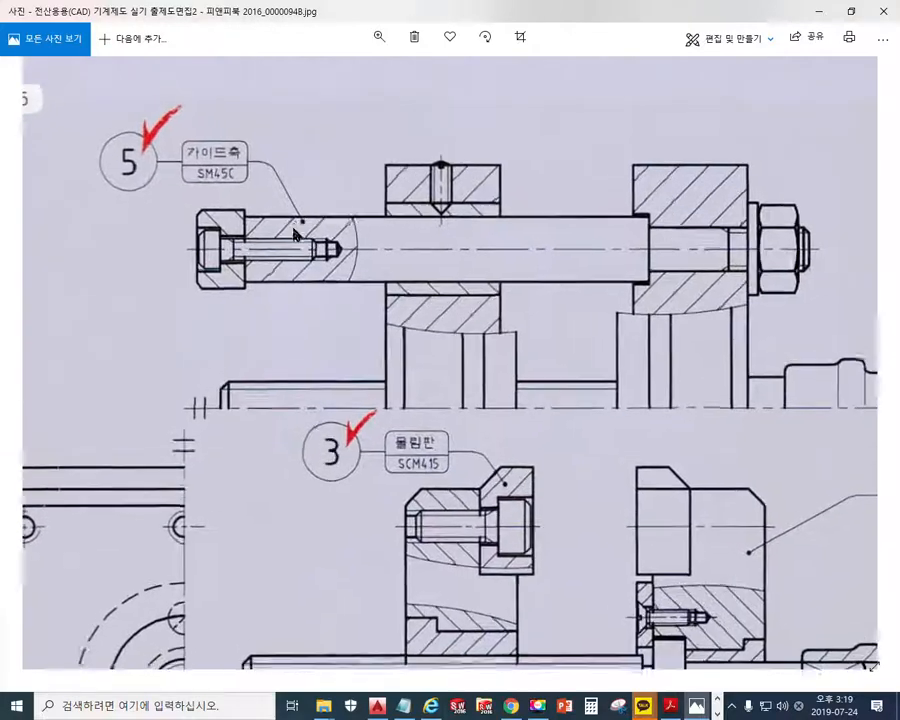
scroll(295, 234, up, 3)
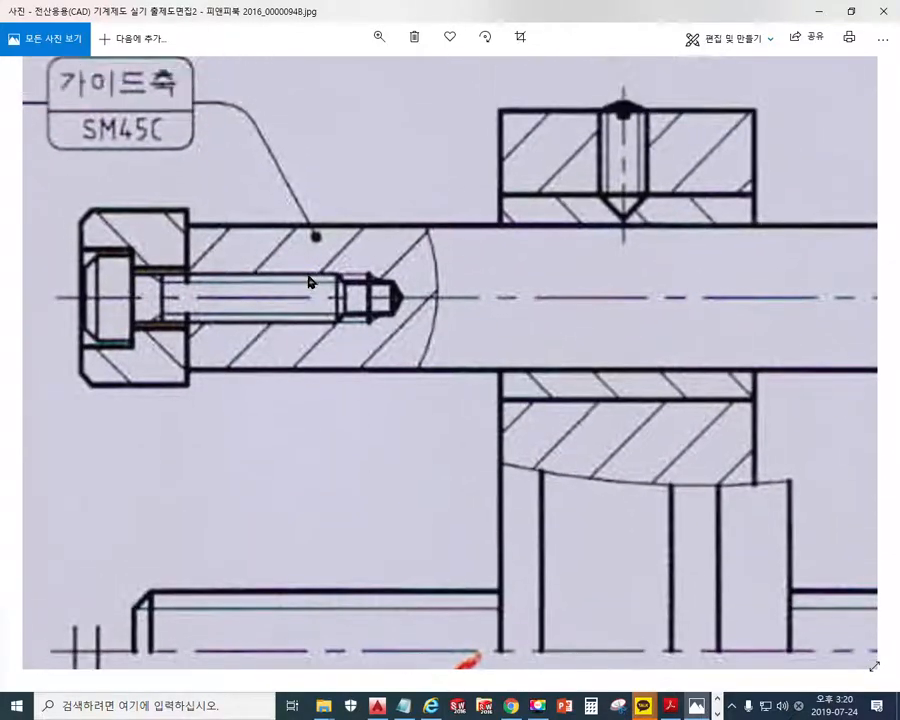
key(F2)
drag(189, 228, 441, 230)
drag(190, 365, 430, 357)
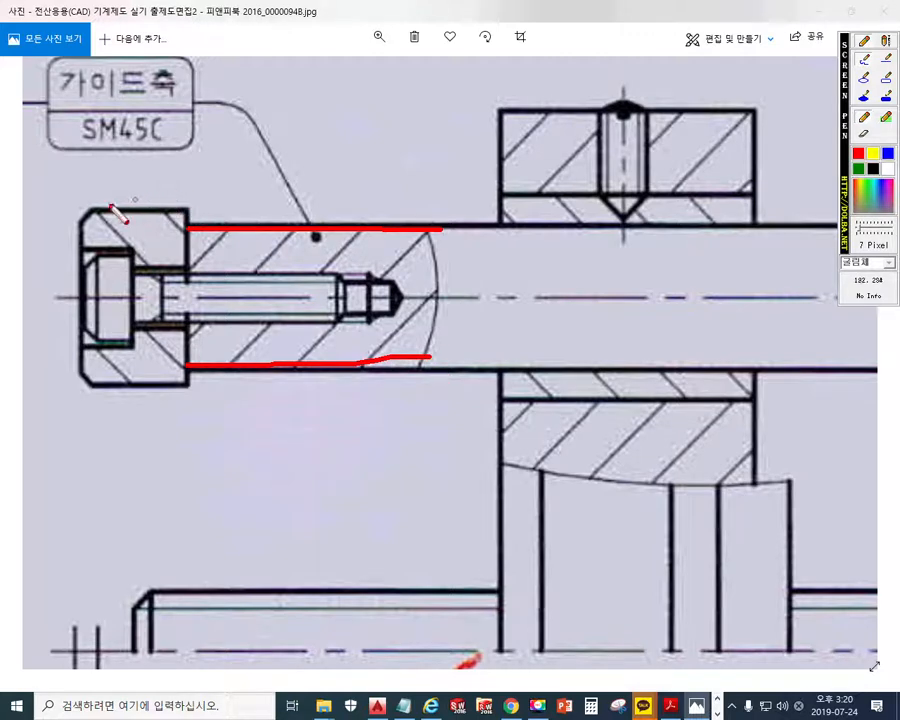
drag(90, 208, 189, 202)
drag(89, 392, 191, 395)
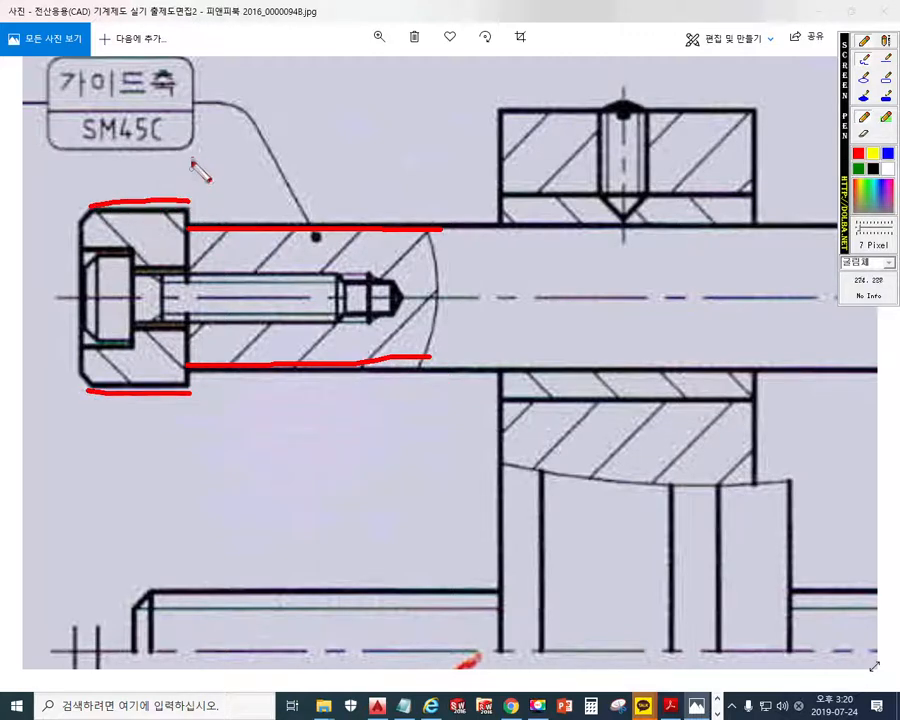
drag(192, 158, 186, 429)
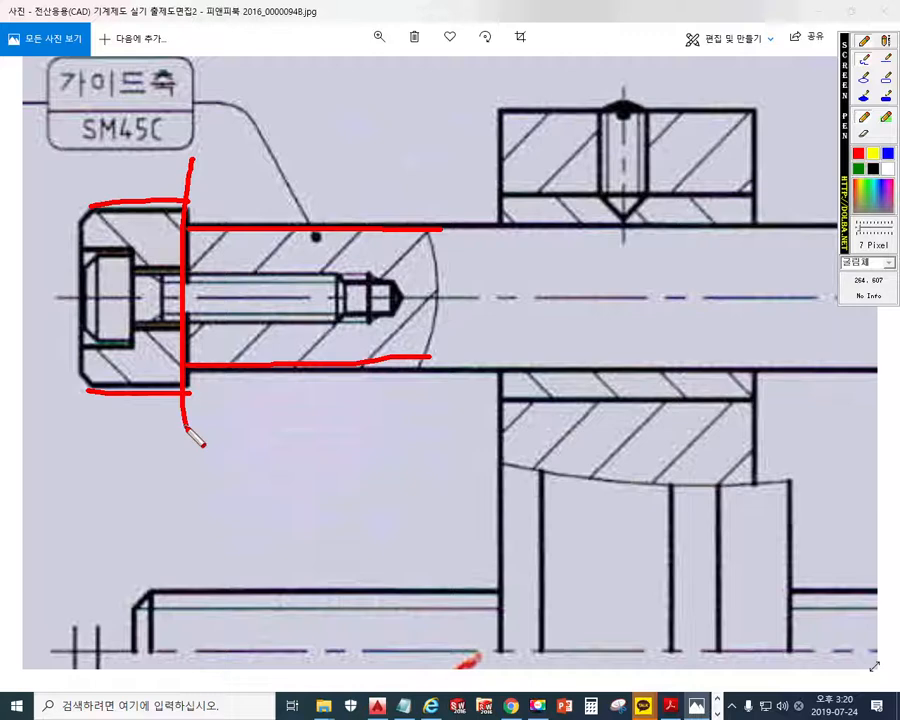
drag(503, 182, 503, 228)
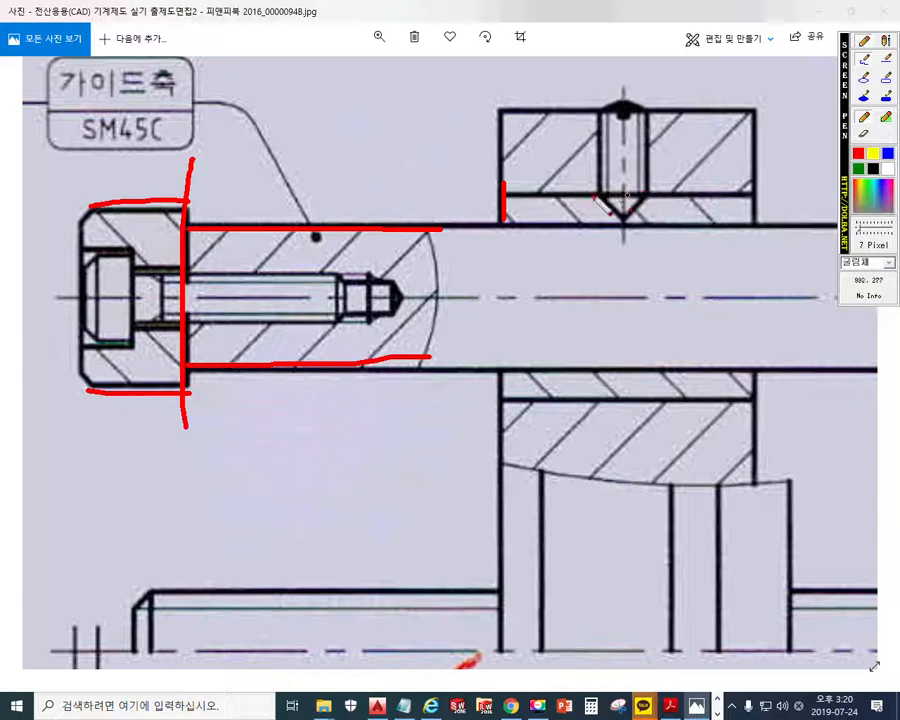
drag(651, 130, 651, 200)
drag(622, 74, 615, 80)
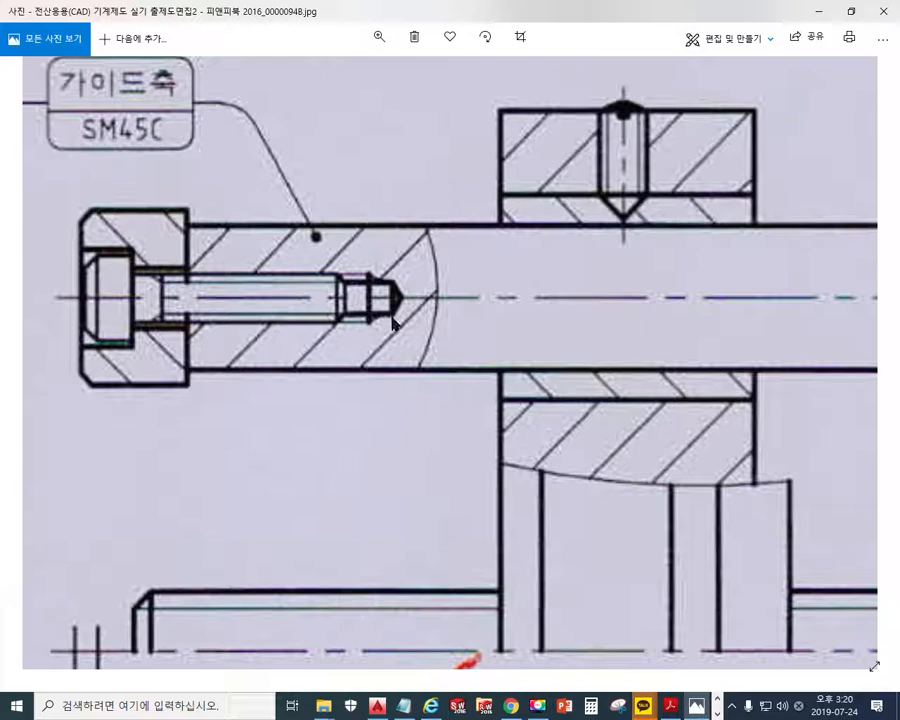
Place the drawing beside the jaw model, cross out the guide shaft head in the side view in red, and clear the mark
scroll(386, 302, down, 3)
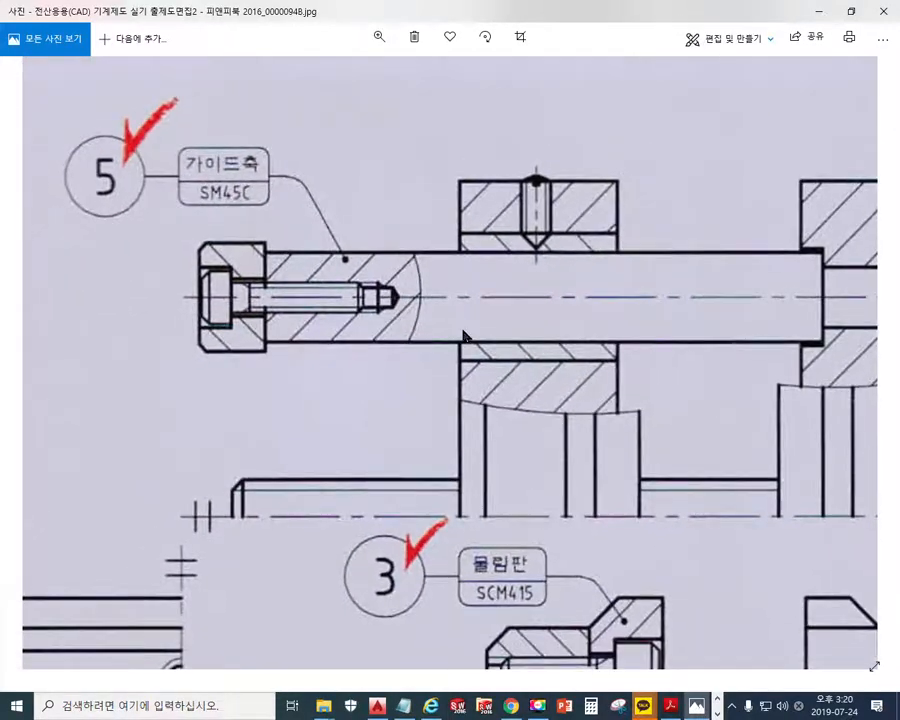
scroll(385, 314, down, 3)
scroll(422, 318, down, 1)
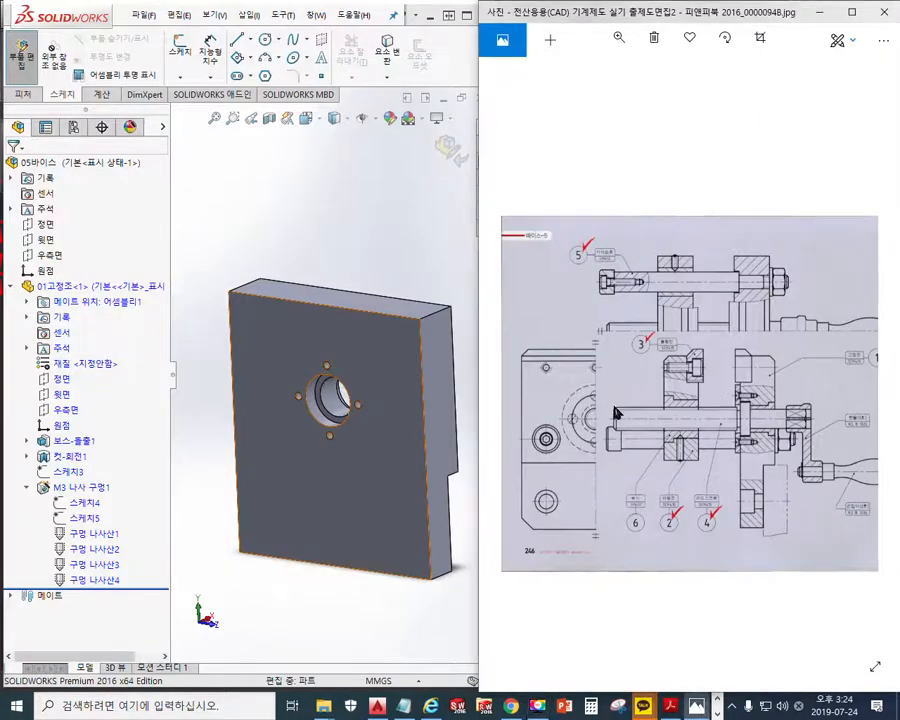
scroll(612, 428, up, 1)
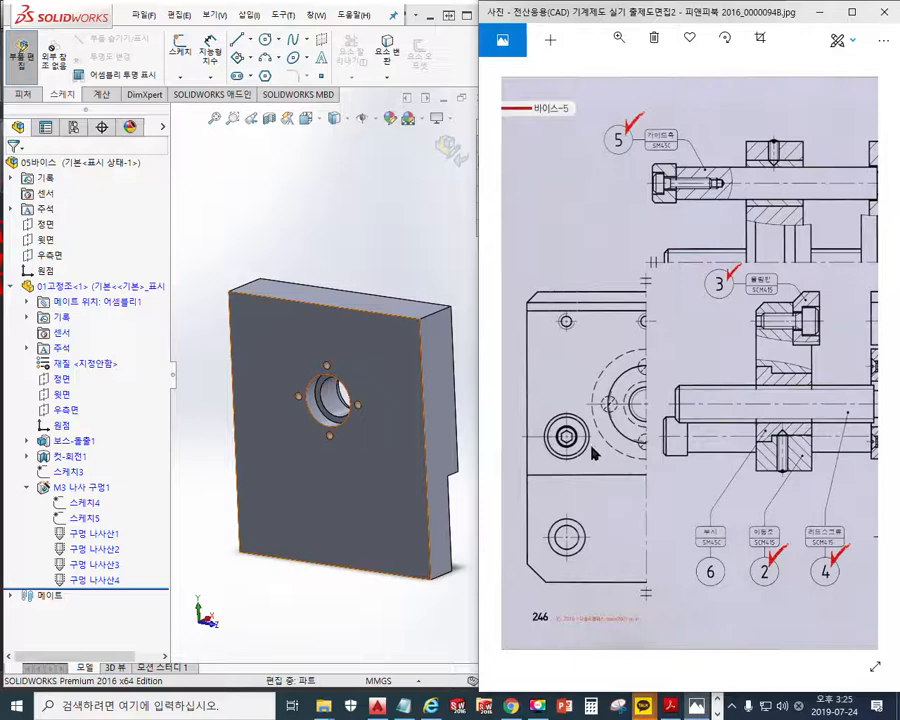
key(F9)
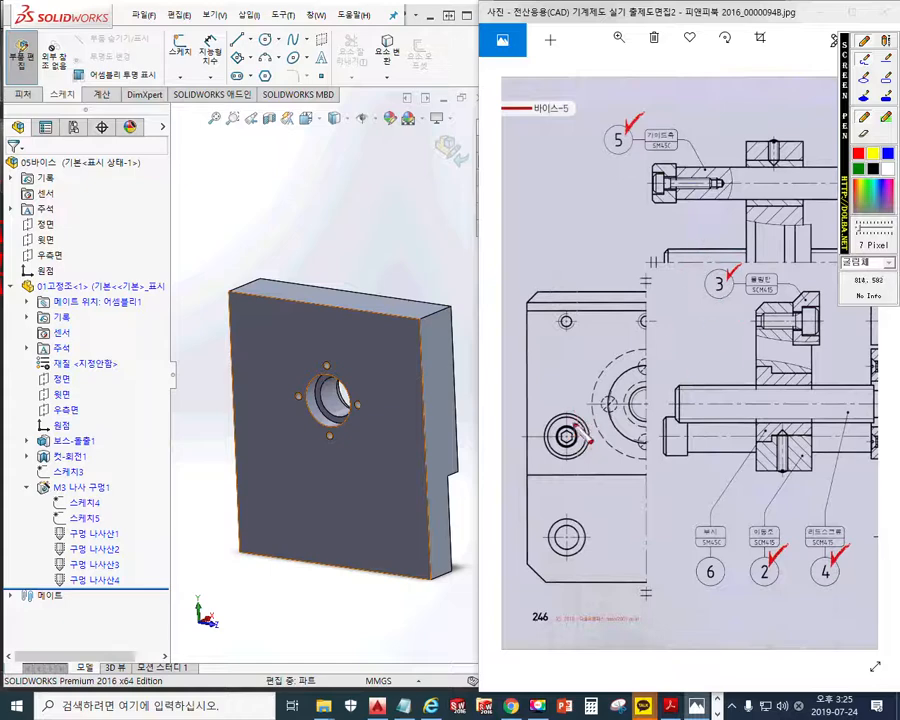
drag(580, 408, 542, 478)
drag(543, 399, 578, 472)
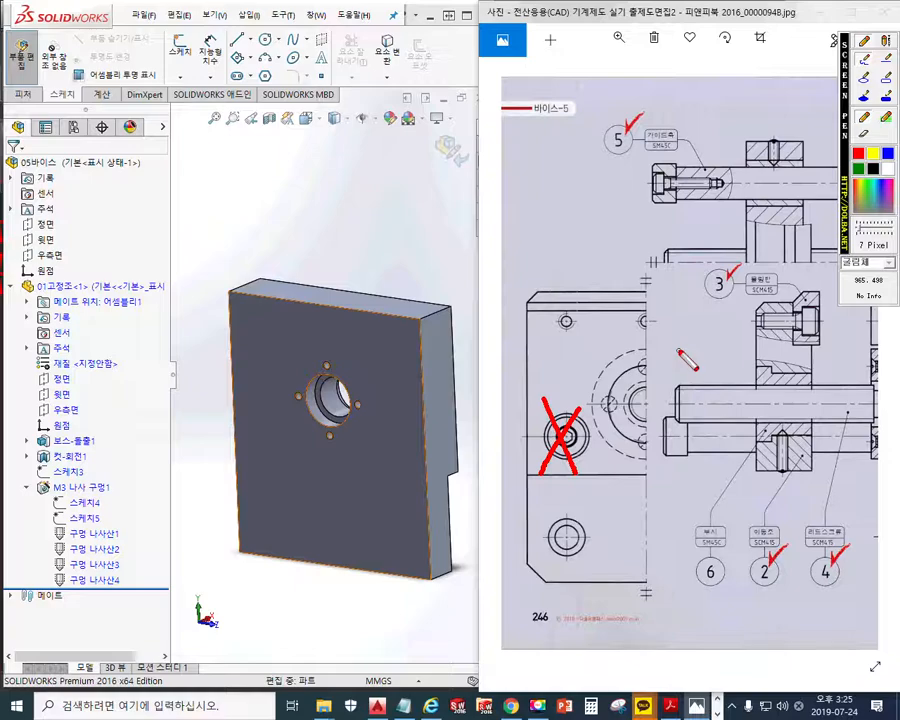
key(F9)
Outline the guide shaft counterbore in the fixed jaw's section in red and annotate its diameter as ø13
scroll(745, 250, up, 3)
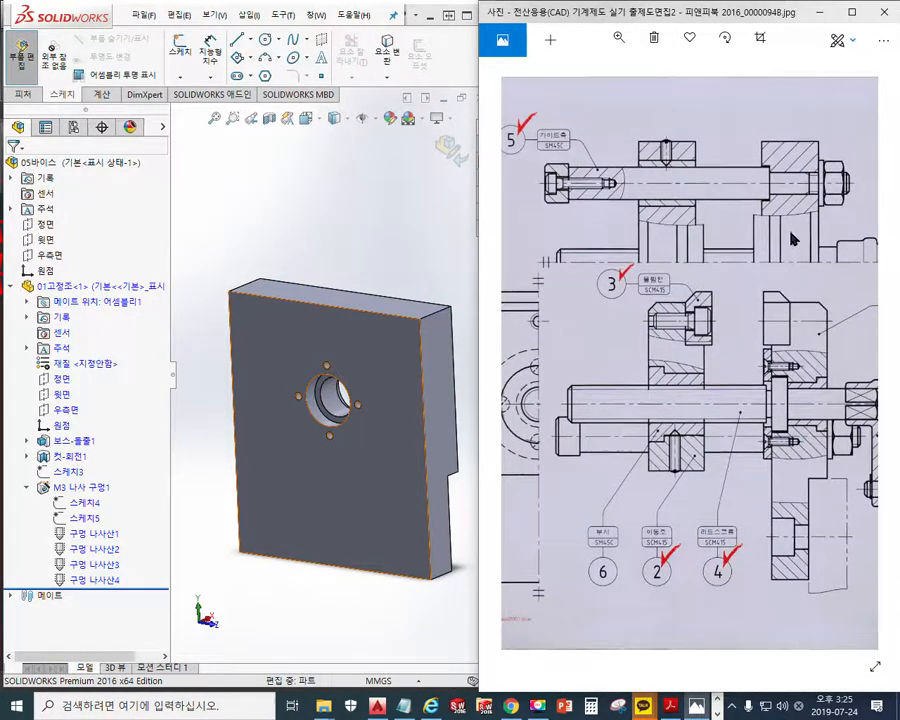
scroll(786, 193, up, 2)
key(F9)
mouse_move(636, 220)
mouse_down()
mouse_move(660, 305)
mouse_move(638, 297)
mouse_up()
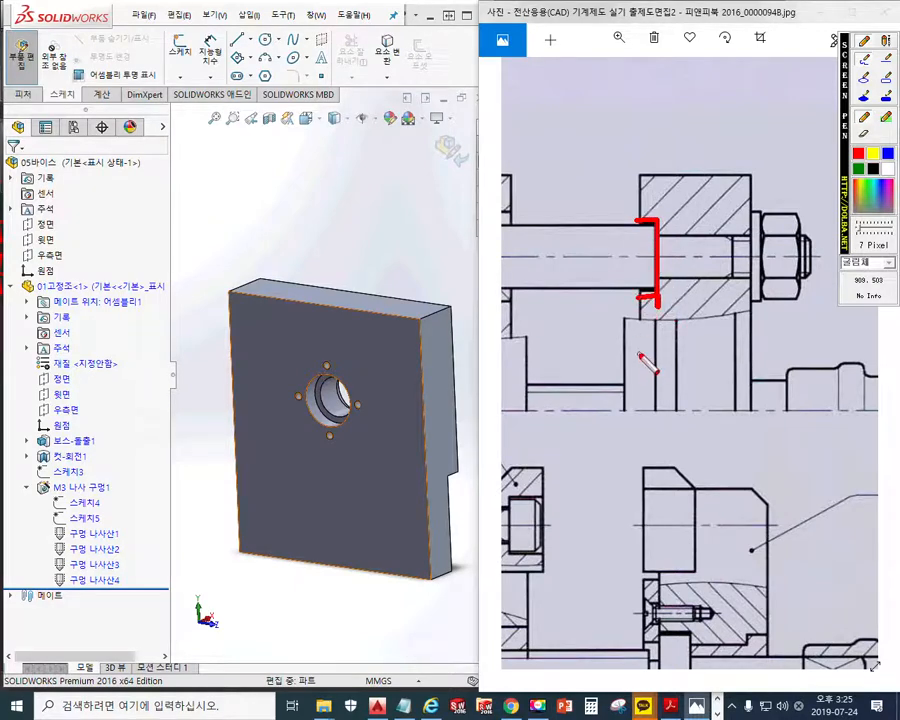
drag(620, 212, 592, 218)
drag(630, 299, 594, 303)
mouse_move(608, 162)
mouse_down()
mouse_move(609, 338)
mouse_move(617, 325)
mouse_up()
drag(601, 198, 618, 189)
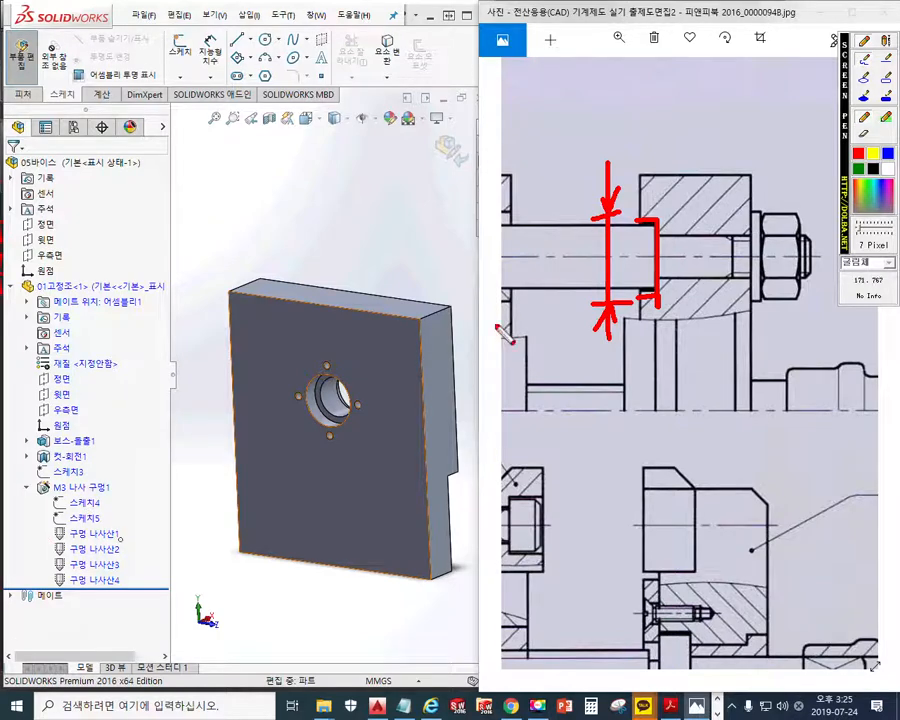
mouse_move(542, 148)
mouse_down()
mouse_move(543, 226)
mouse_move(566, 182)
mouse_move(550, 205)
mouse_move(526, 175)
mouse_move(537, 162)
mouse_up()
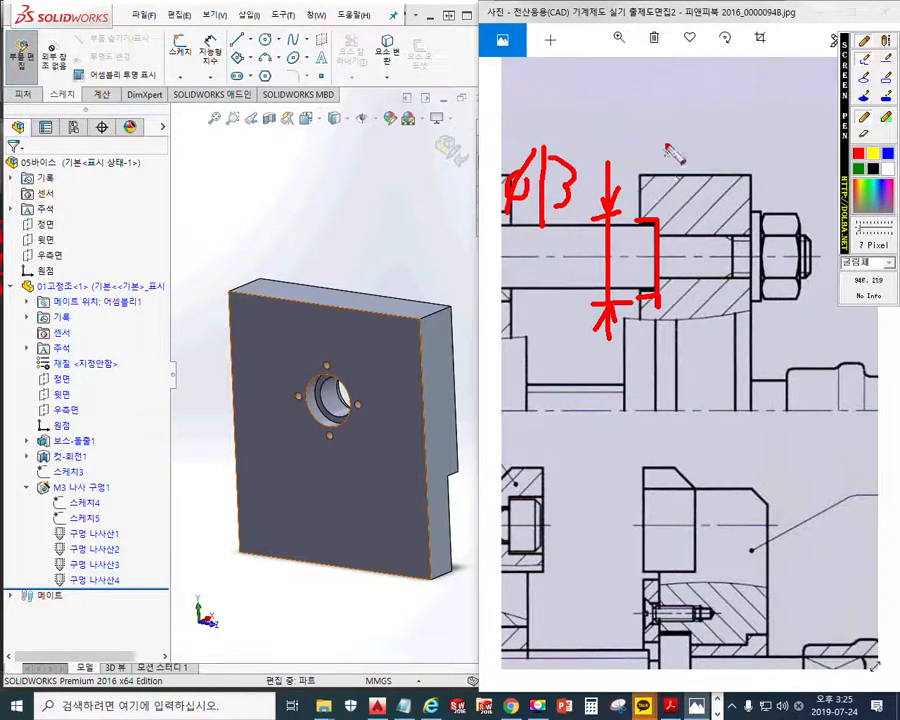
Annotate the counterbore's depth as 3 with red extension lines and arrows above the fixed jaw's section
drag(662, 122, 661, 212)
drag(641, 128, 641, 215)
mouse_move(619, 146)
mouse_down()
mouse_move(696, 146)
mouse_move(661, 146)
mouse_up()
drag(661, 146, 673, 159)
mouse_move(626, 134)
mouse_down()
mouse_move(640, 147)
mouse_move(628, 160)
mouse_up()
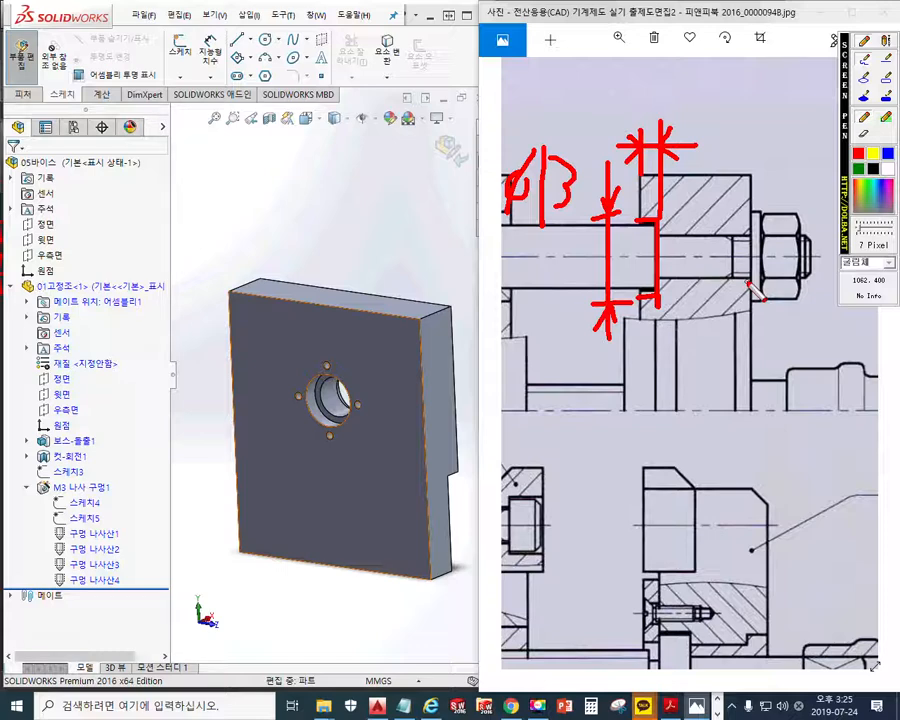
drag(630, 70, 632, 110)
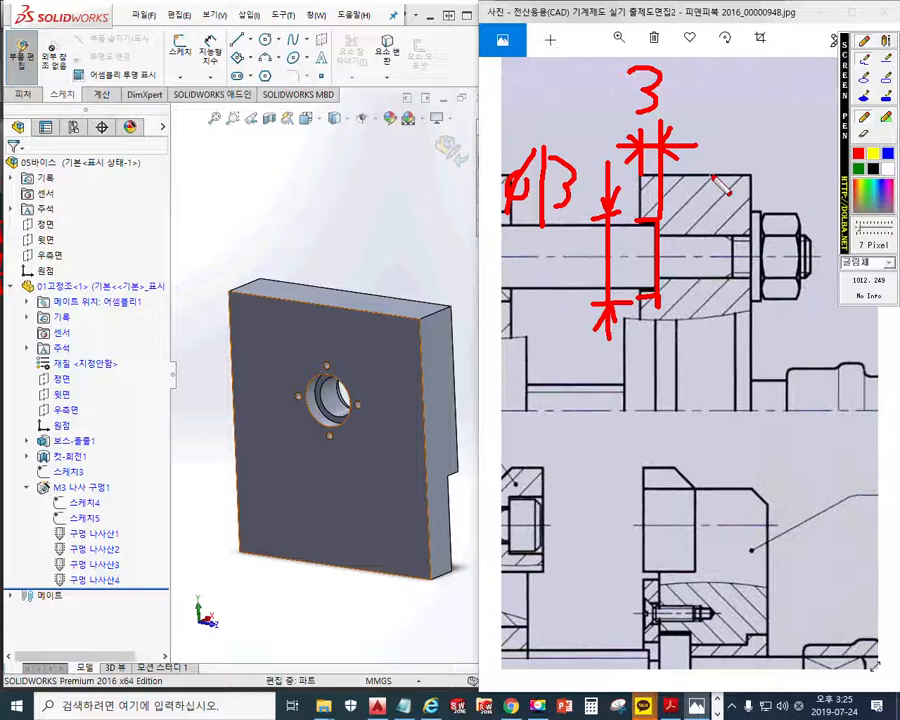
Mark the edges of the through hole behind the counterbore in red and annotate its diameter as ø8
drag(663, 237, 748, 238)
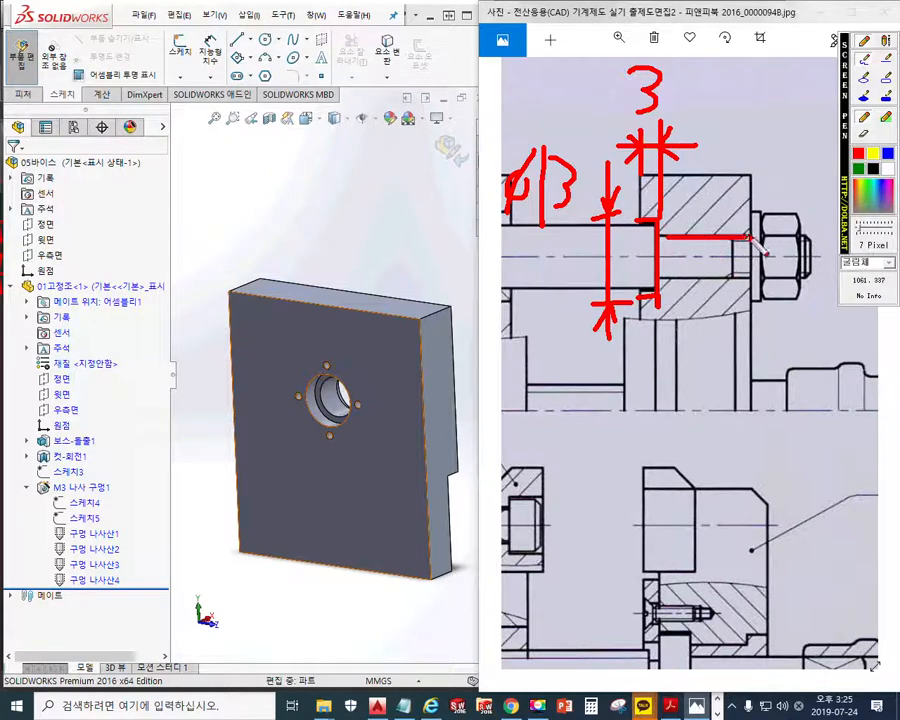
drag(676, 273, 745, 273)
mouse_move(716, 205)
mouse_down()
mouse_move(716, 289)
mouse_move(728, 291)
mouse_move(716, 228)
mouse_move(732, 206)
mouse_up()
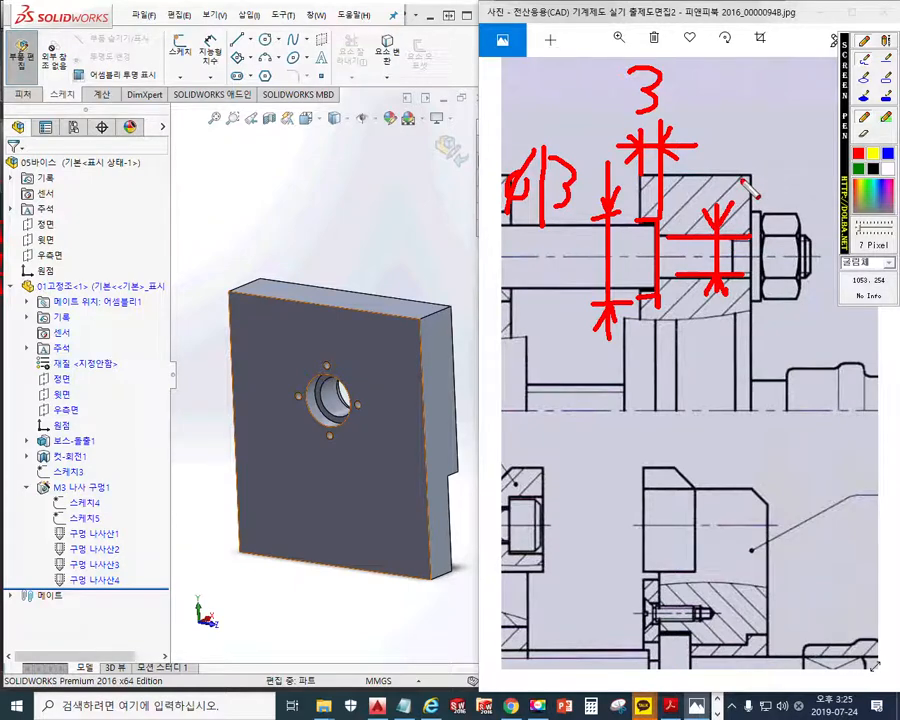
mouse_move(744, 169)
mouse_down()
mouse_move(760, 174)
mouse_move(752, 167)
mouse_move(741, 199)
mouse_up()
mouse_move(790, 158)
mouse_down()
mouse_move(772, 192)
mouse_move(788, 160)
mouse_up()
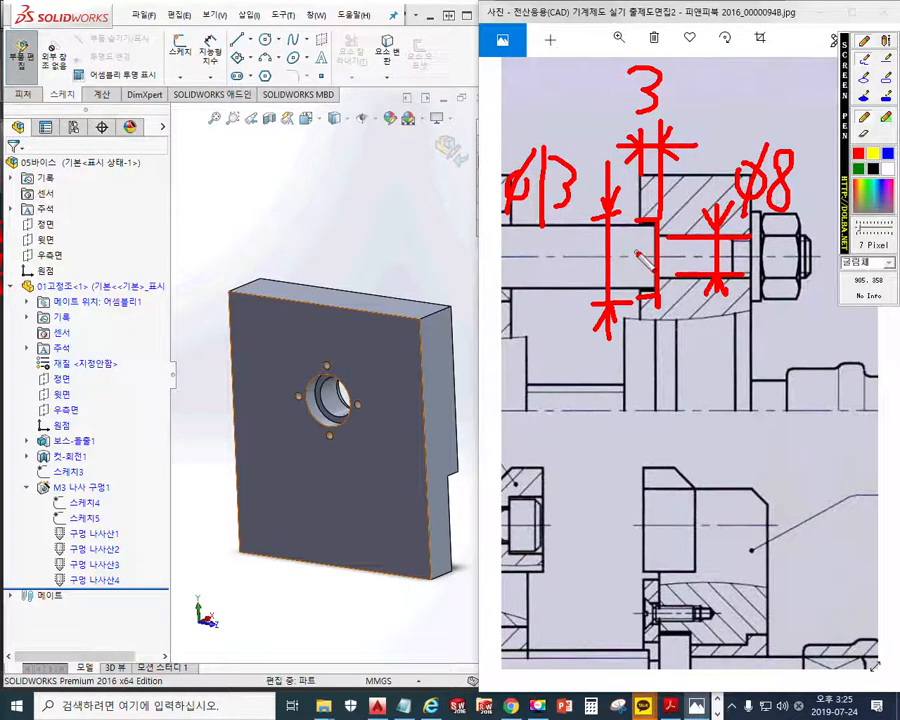
click(688, 342)
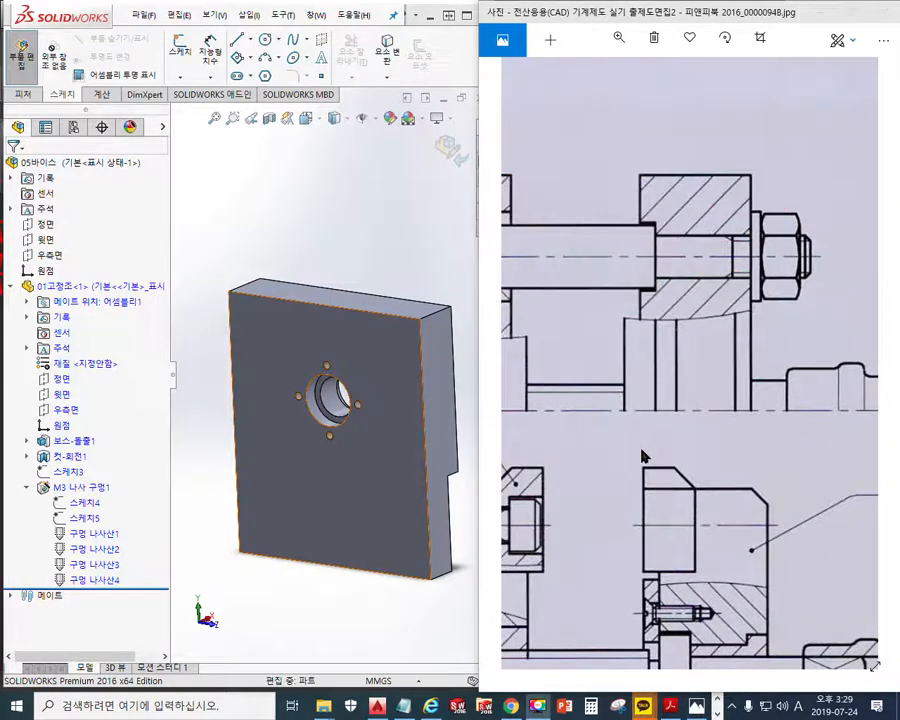
Mark the distance between the vise's centerline and the guide shaft axis in red on the upper section view, then clear it
mouse_move(641, 449)
mouse_down()
mouse_move(771, 322)
mouse_move(668, 404)
mouse_up()
key(F2)
mouse_move(717, 335)
mouse_down()
mouse_move(718, 180)
mouse_move(693, 213)
mouse_move(745, 218)
mouse_up()
drag(645, 334, 806, 333)
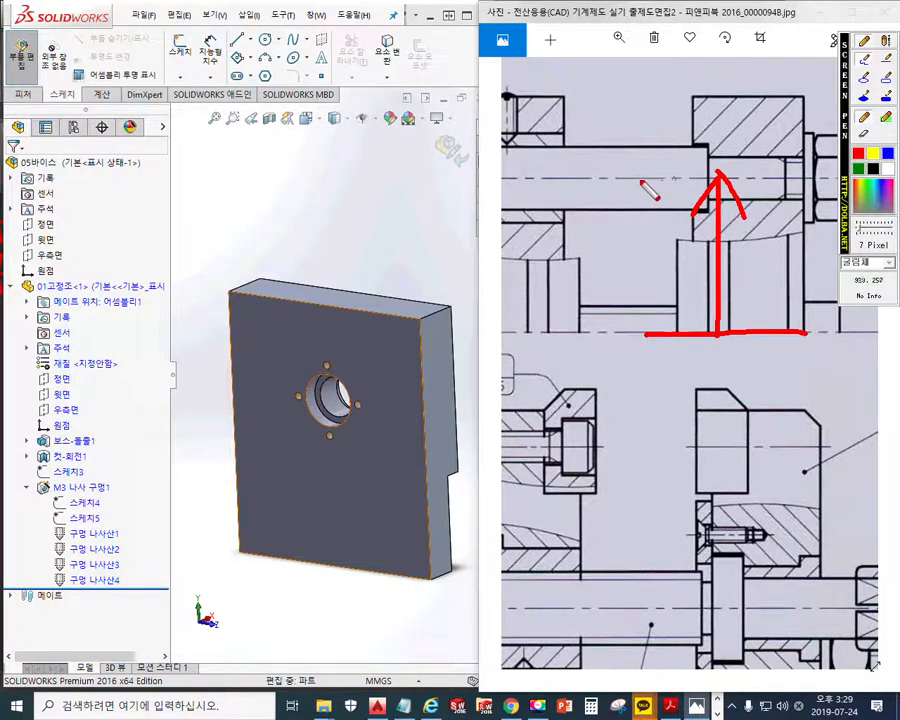
drag(639, 179, 786, 178)
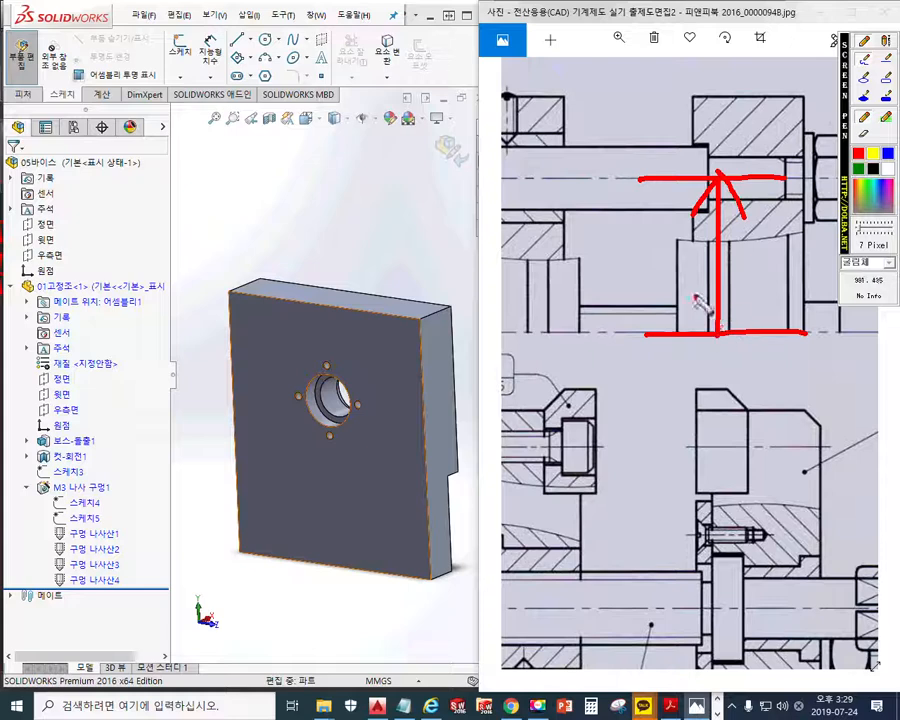
drag(695, 293, 746, 294)
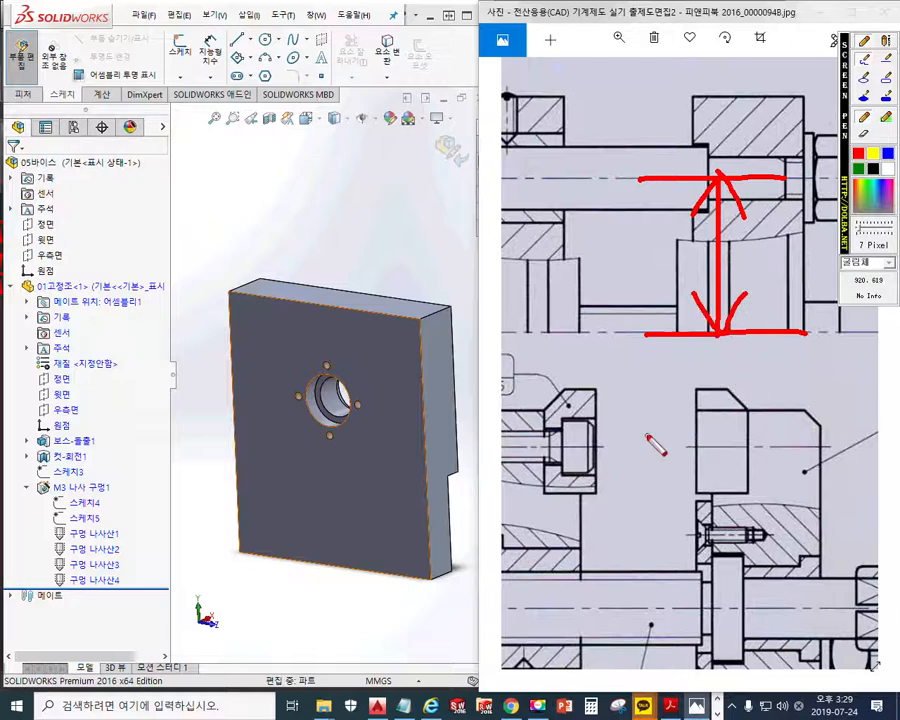
key(Escape)
Mark the horizontal distance from the side view's vertical centerline to the guide shaft centre in red, then clear it
drag(590, 403, 800, 300)
drag(575, 442, 771, 346)
drag(673, 406, 773, 368)
mouse_move(721, 465)
mouse_down()
mouse_move(717, 337)
mouse_move(705, 350)
mouse_up()
key(F12)
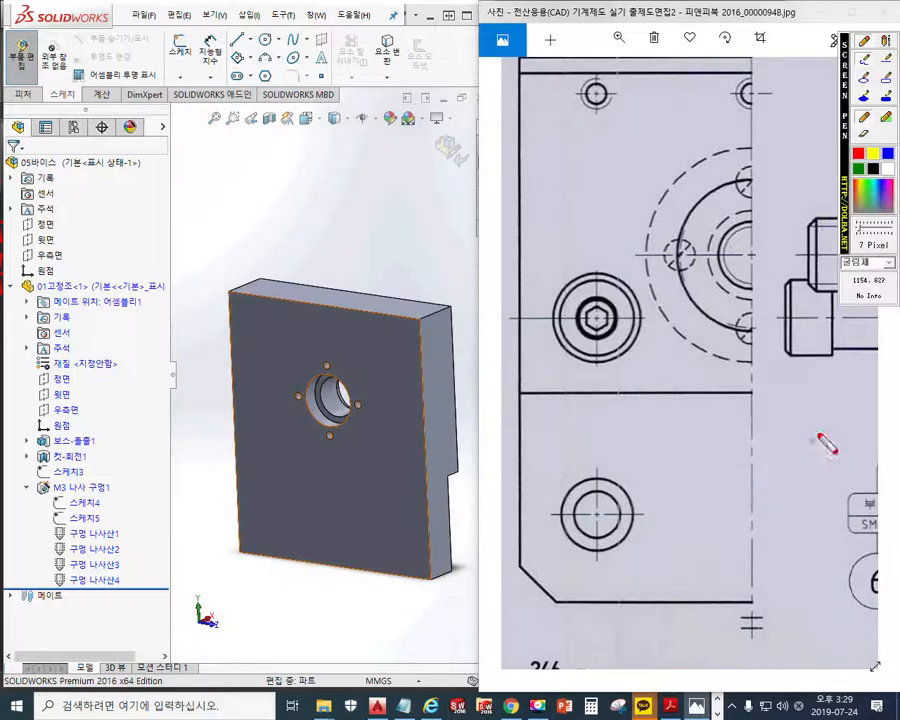
drag(752, 159, 753, 462)
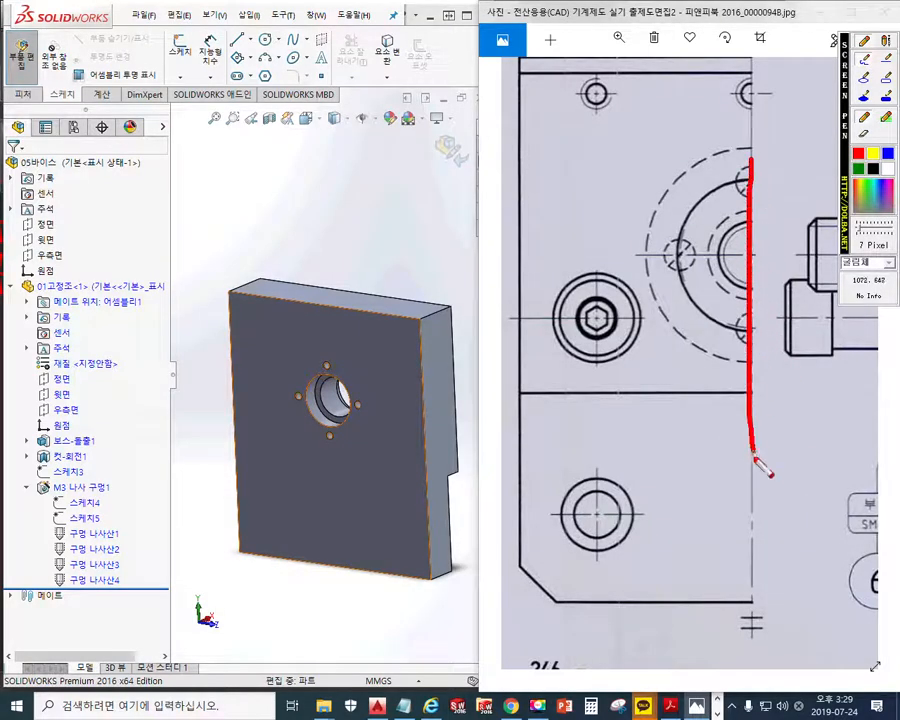
drag(597, 243, 601, 439)
drag(603, 386, 749, 369)
drag(638, 349, 643, 401)
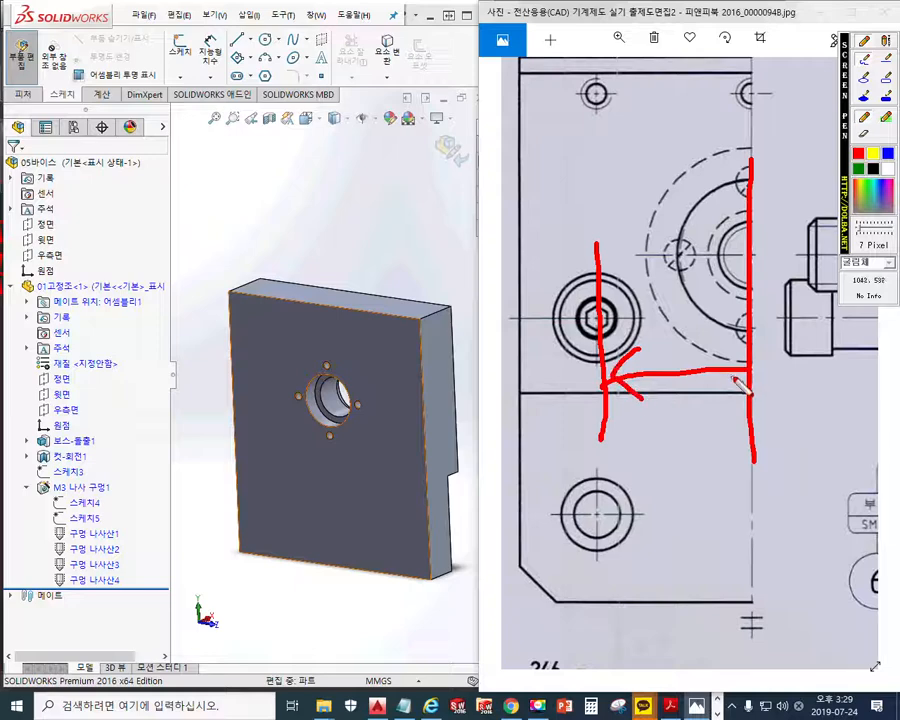
drag(716, 353, 717, 398)
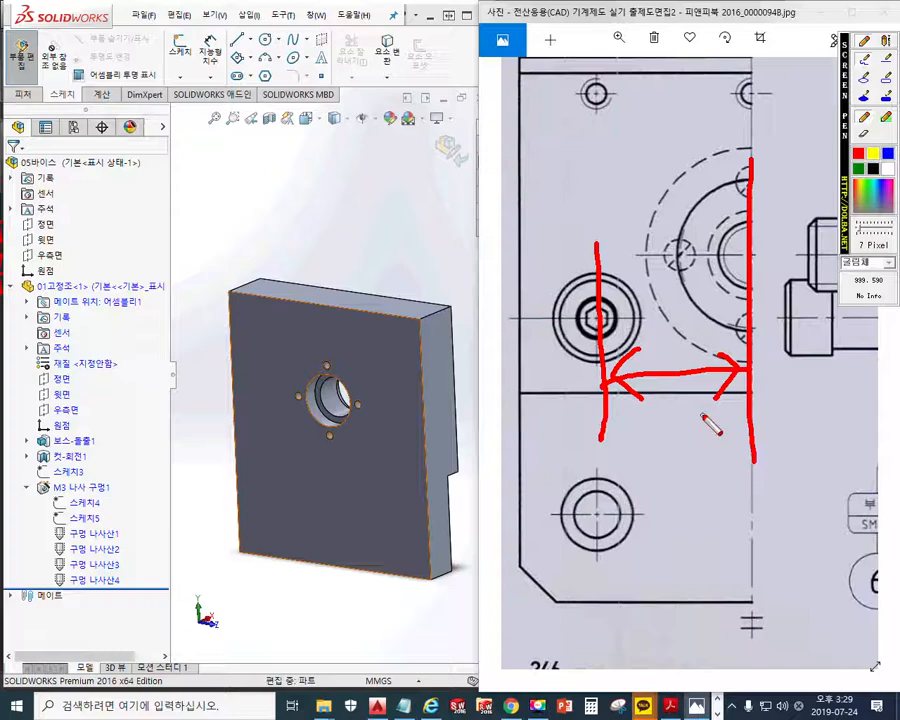
key(Escape)
Outline the fixed jaw's front plane in red on the model, label it 정, and add an arrow towards the jaw's side edge
drag(728, 268, 662, 417)
scroll(664, 416, down, 3)
scroll(711, 393, down, 1)
drag(754, 365, 673, 373)
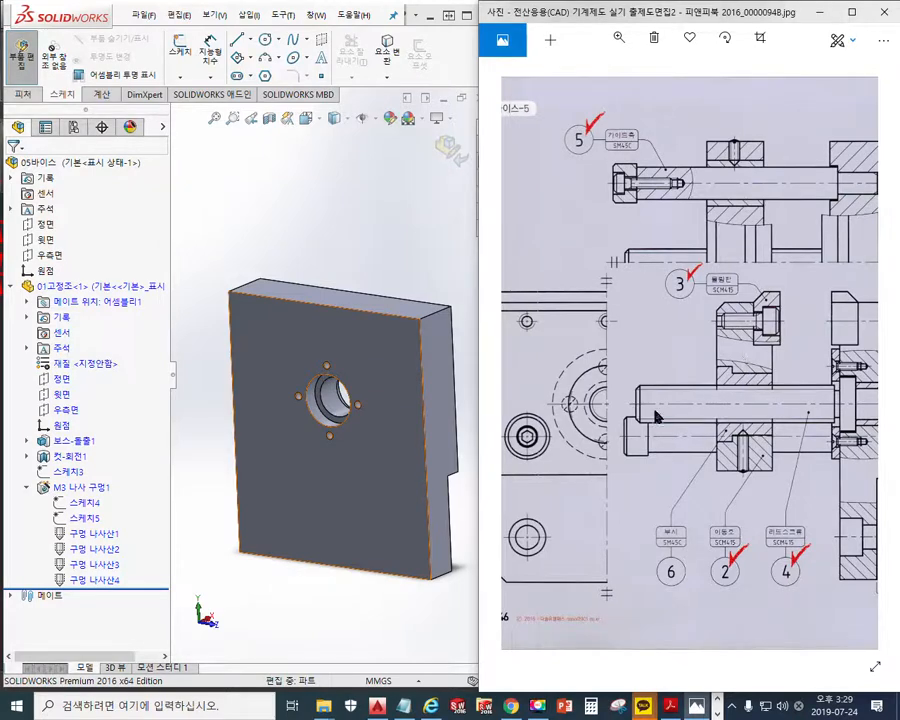
key(F12)
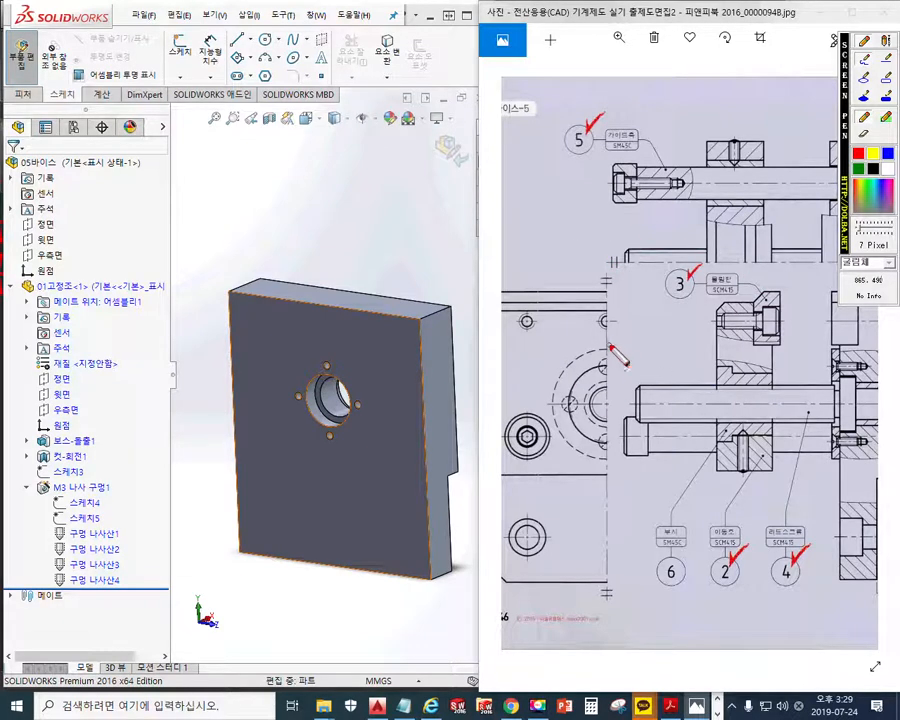
key(Escape)
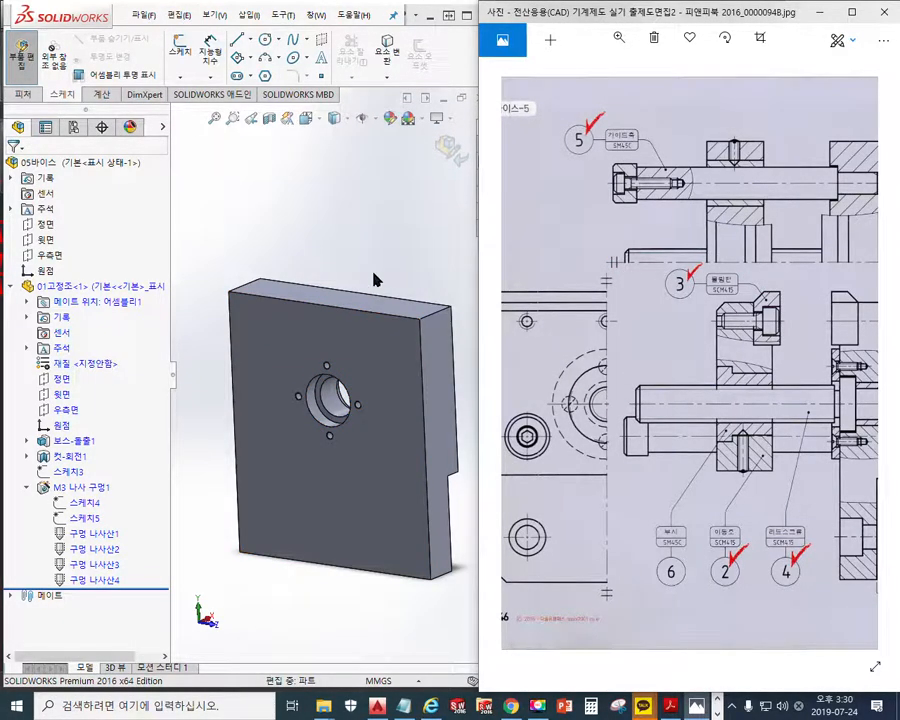
click(341, 236)
key(F12)
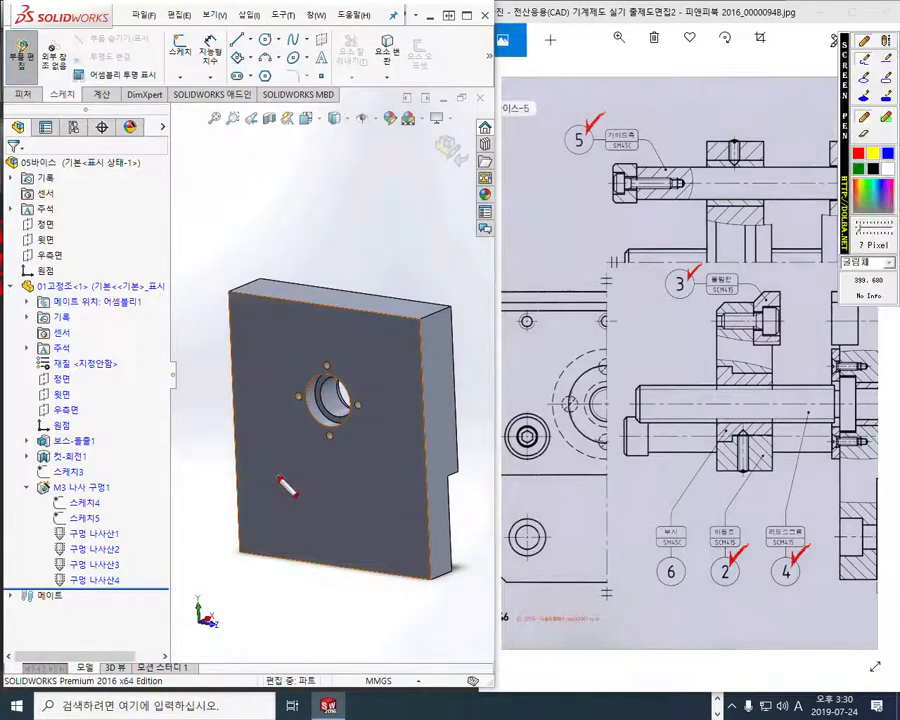
mouse_move(285, 465)
mouse_down()
mouse_move(276, 452)
mouse_move(273, 477)
mouse_up()
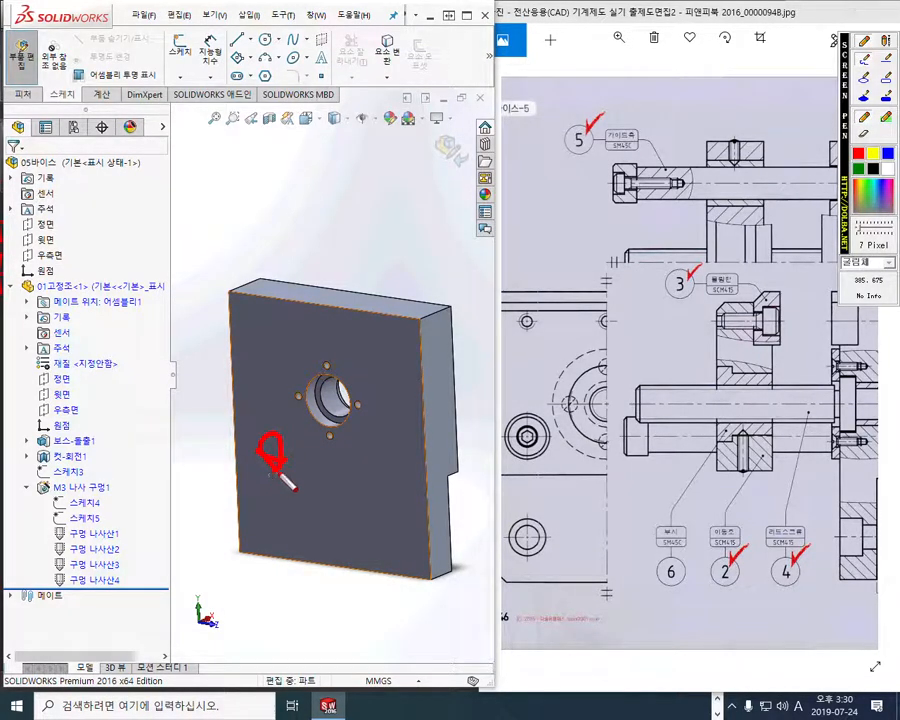
mouse_move(364, 251)
mouse_down()
mouse_move(320, 303)
mouse_move(313, 570)
mouse_move(362, 546)
mouse_move(364, 258)
mouse_up()
mouse_move(318, 398)
mouse_down()
mouse_move(262, 387)
mouse_move(284, 405)
mouse_up()
drag(316, 205, 320, 233)
mouse_move(326, 222)
mouse_down()
mouse_move(337, 240)
mouse_move(353, 222)
mouse_move(355, 245)
mouse_up()
drag(335, 240, 336, 241)
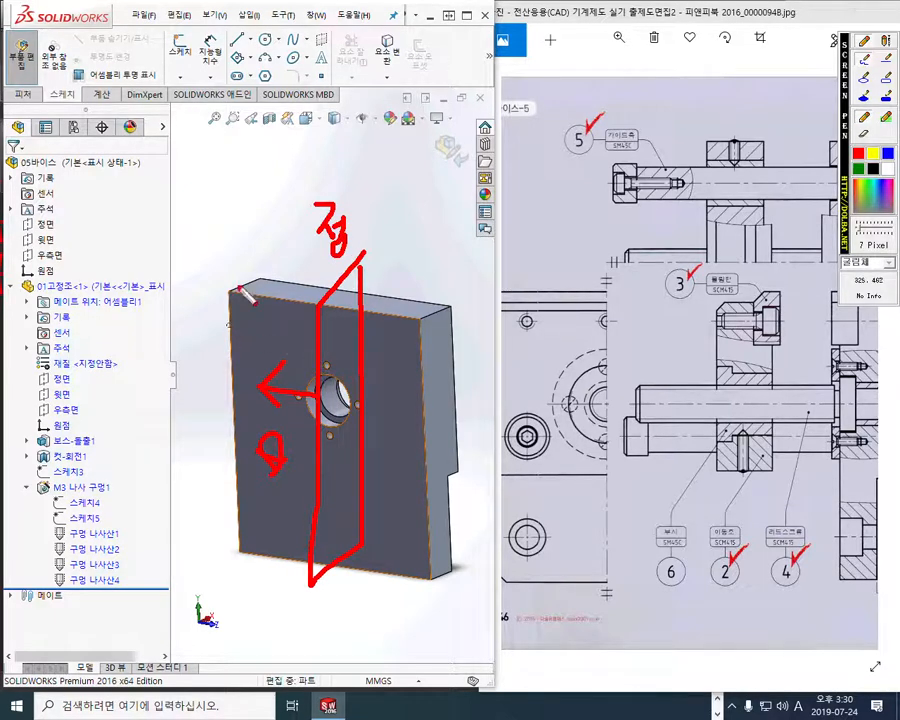
Annotate the plane's offset as 30, mark the guide shaft hole in the drawing's side view, and clear the marks
mouse_move(241, 327)
mouse_down()
mouse_move(243, 353)
mouse_move(274, 329)
mouse_up()
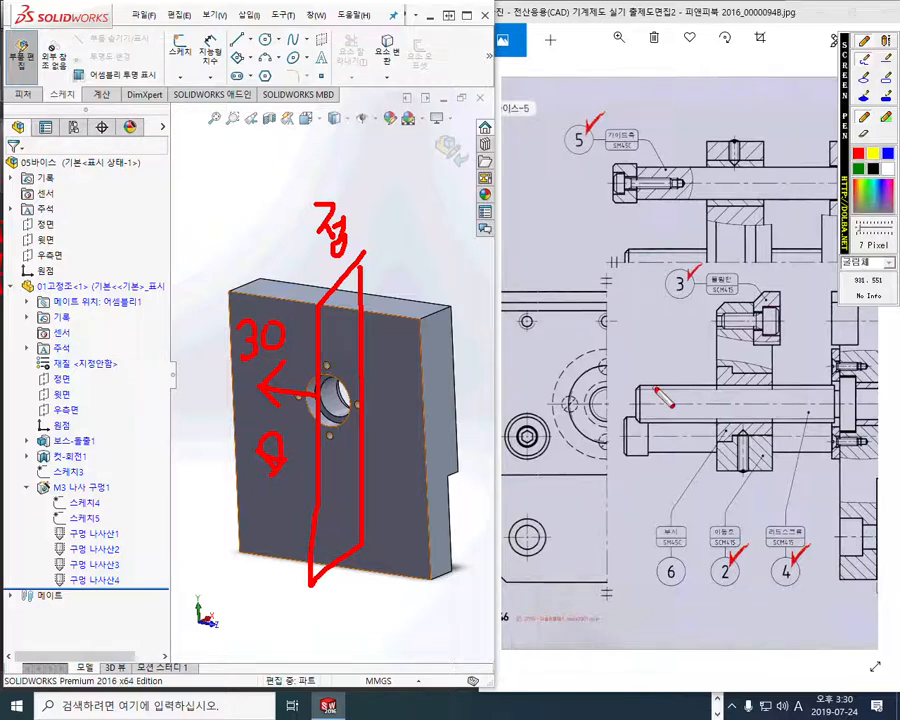
drag(520, 362, 531, 462)
drag(530, 410, 538, 418)
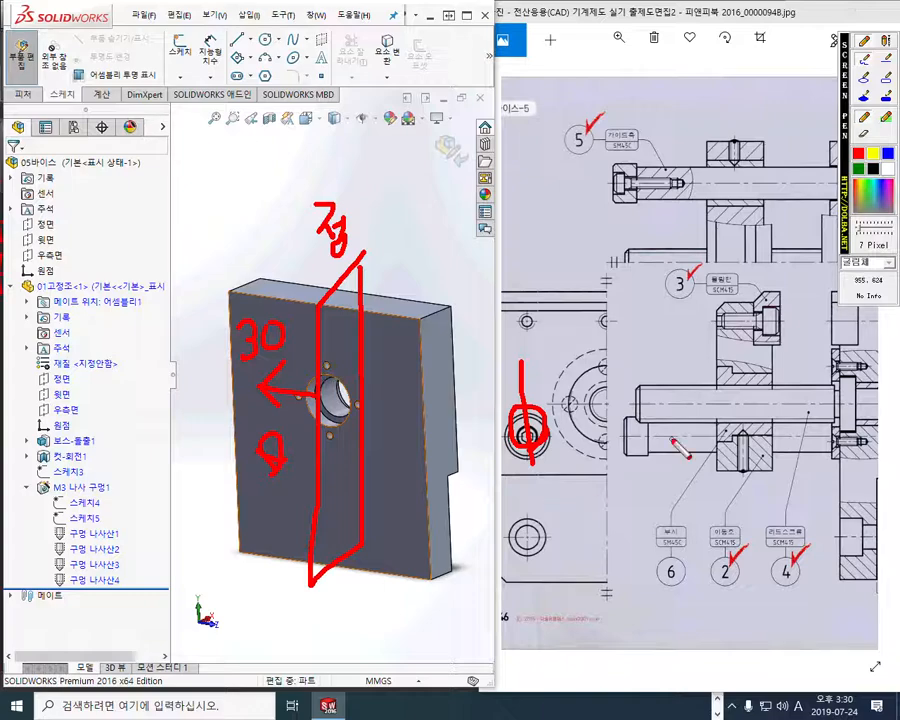
key(Escape)
click(783, 267)
mouse_move(783, 272)
mouse_down()
mouse_move(513, 379)
mouse_move(697, 342)
mouse_move(711, 371)
mouse_up()
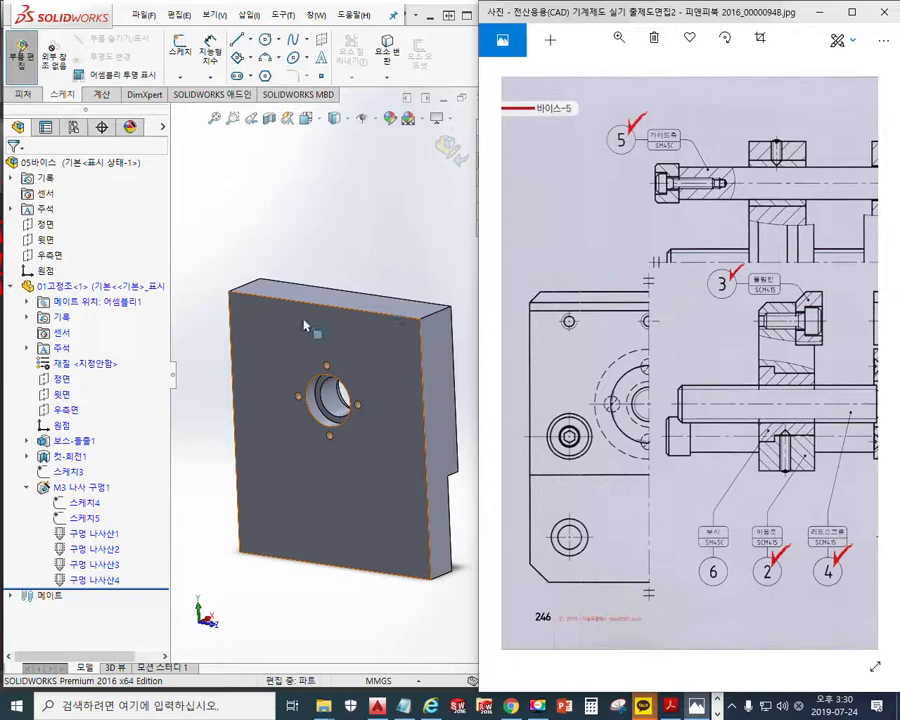
Circle the Hole Wizard command in red and outline the guide shaft's stepped hole on the drawing's section
click(22, 94)
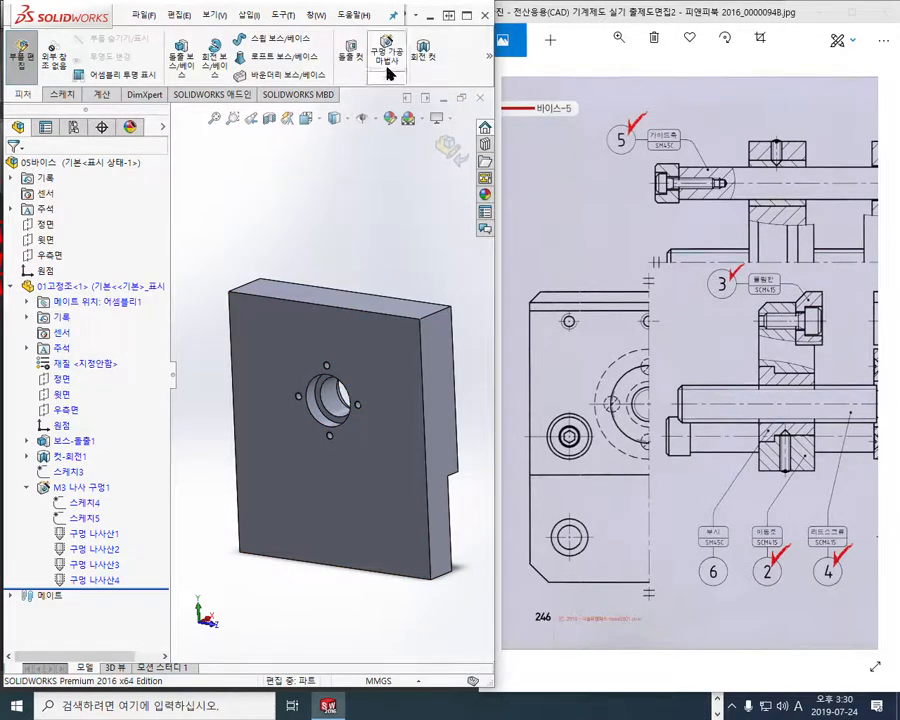
key(F9)
mouse_move(407, 97)
mouse_down()
mouse_move(386, 15)
mouse_move(396, 104)
mouse_up()
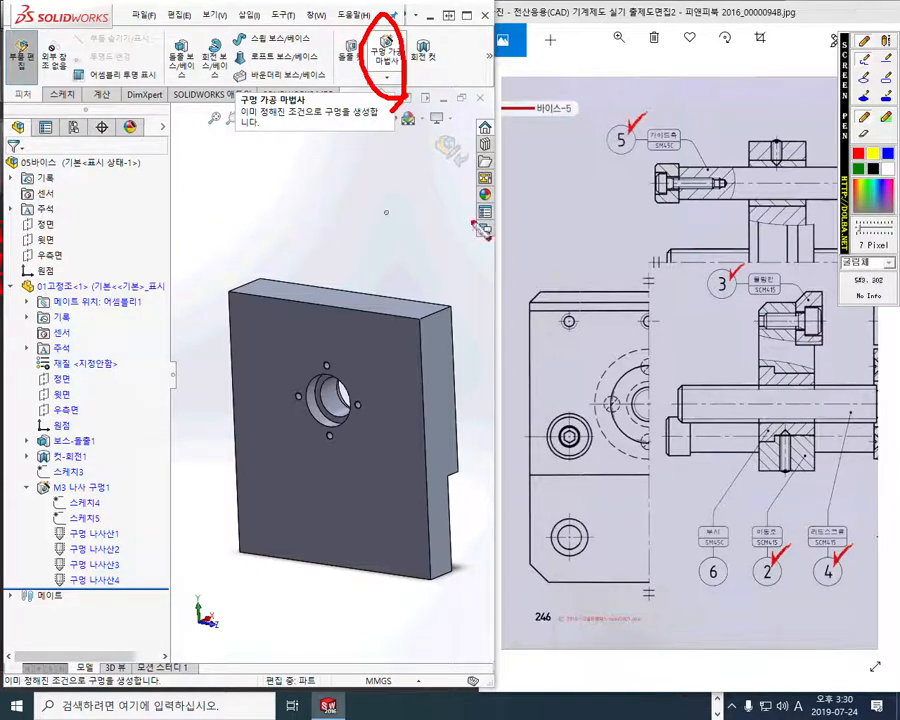
mouse_move(848, 183)
mouse_down()
mouse_move(753, 363)
mouse_move(753, 408)
mouse_move(793, 487)
mouse_up()
mouse_move(859, 163)
mouse_down()
mouse_move(875, 213)
mouse_move(861, 216)
mouse_move(899, 175)
mouse_move(899, 196)
mouse_up()
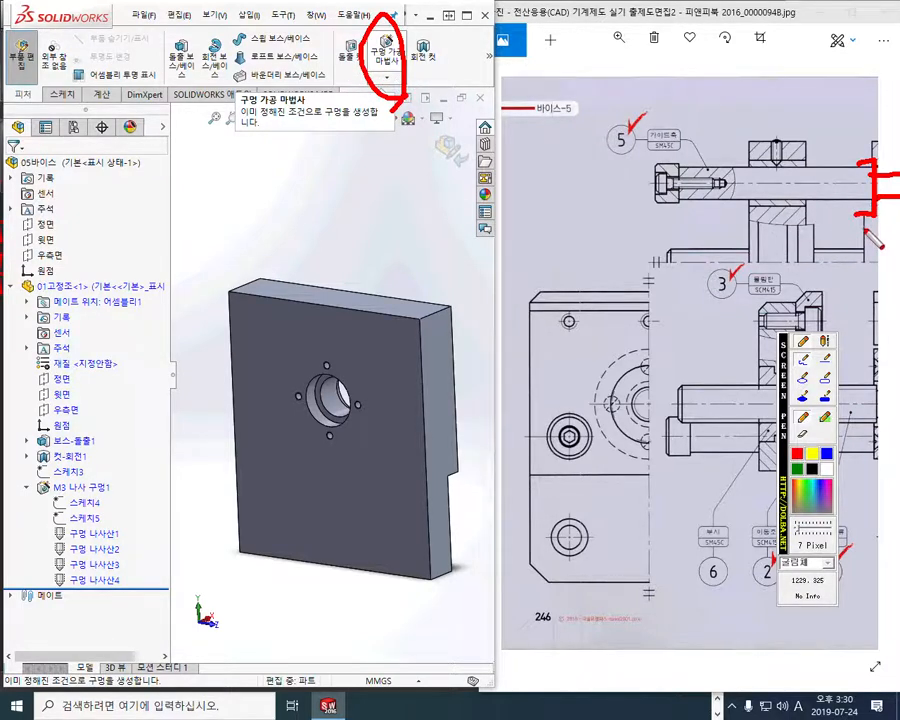
Outline the fixed jaw's front plane and a parallel plane offset 30 from it in red on the model
mouse_move(343, 257)
mouse_down()
mouse_move(305, 323)
mouse_move(315, 582)
mouse_move(352, 545)
mouse_move(350, 248)
mouse_up()
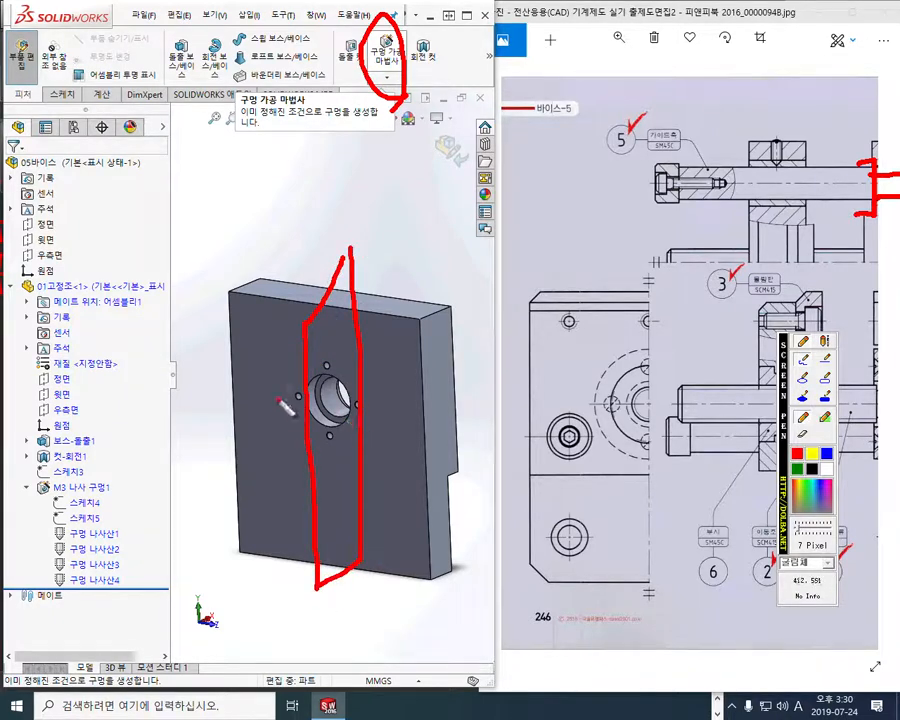
mouse_move(299, 415)
mouse_down()
mouse_move(262, 410)
mouse_move(272, 430)
mouse_move(240, 488)
mouse_move(268, 490)
mouse_up()
drag(268, 465, 270, 490)
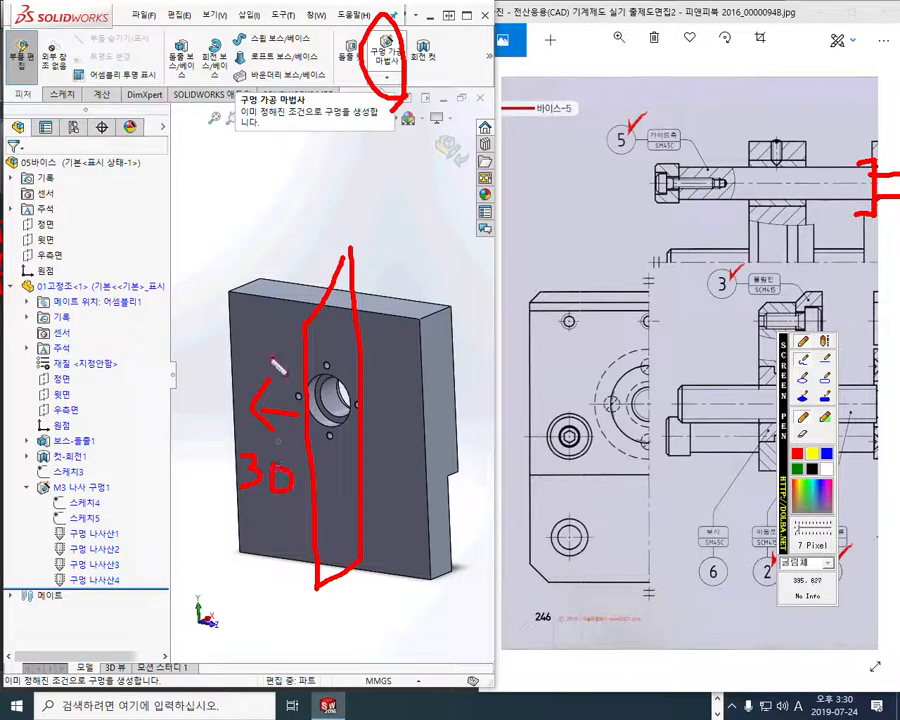
mouse_move(292, 270)
mouse_down()
mouse_move(252, 400)
mouse_move(276, 555)
mouse_move(281, 245)
mouse_up()
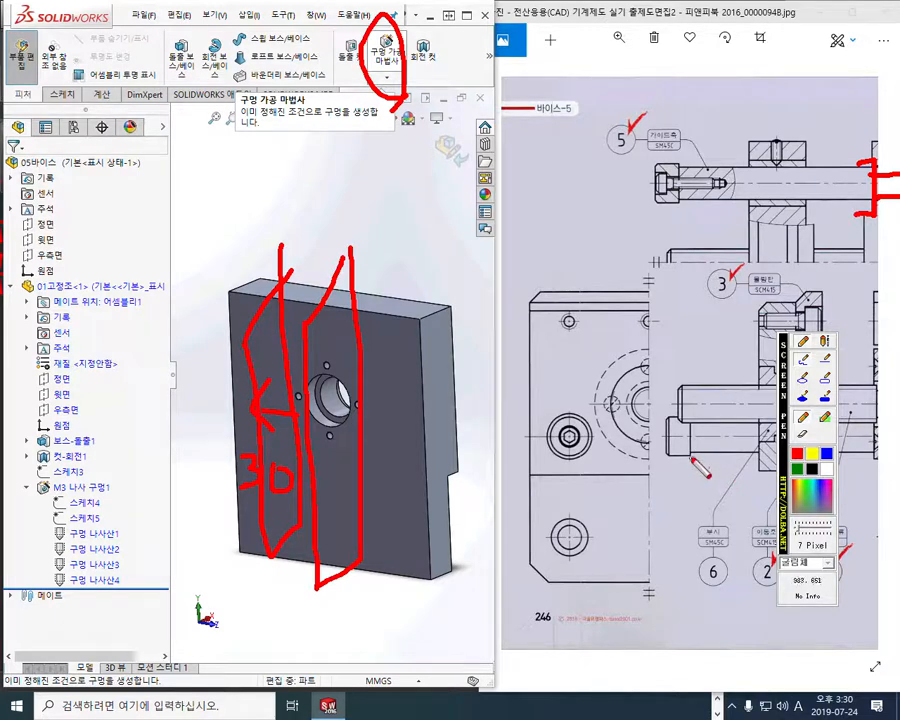
Mark the vertical distance between the lead screw and guide shaft axes in red on the side view, then clear all marks
drag(619, 404, 546, 402)
drag(604, 435, 526, 433)
mouse_move(559, 371)
mouse_down()
mouse_move(560, 465)
mouse_move(562, 409)
mouse_move(579, 383)
mouse_up()
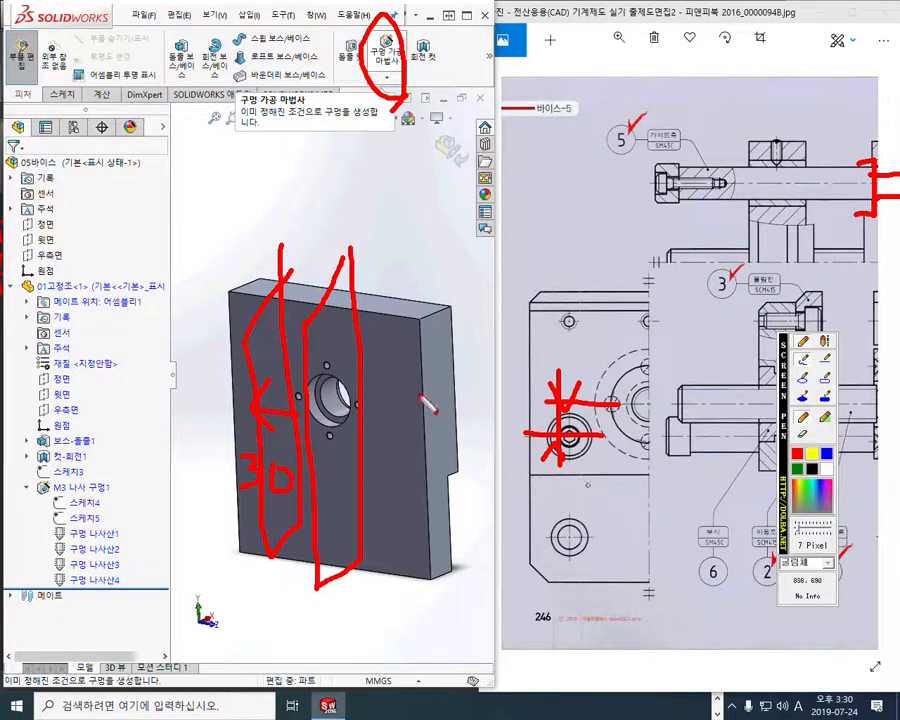
key(Escape)
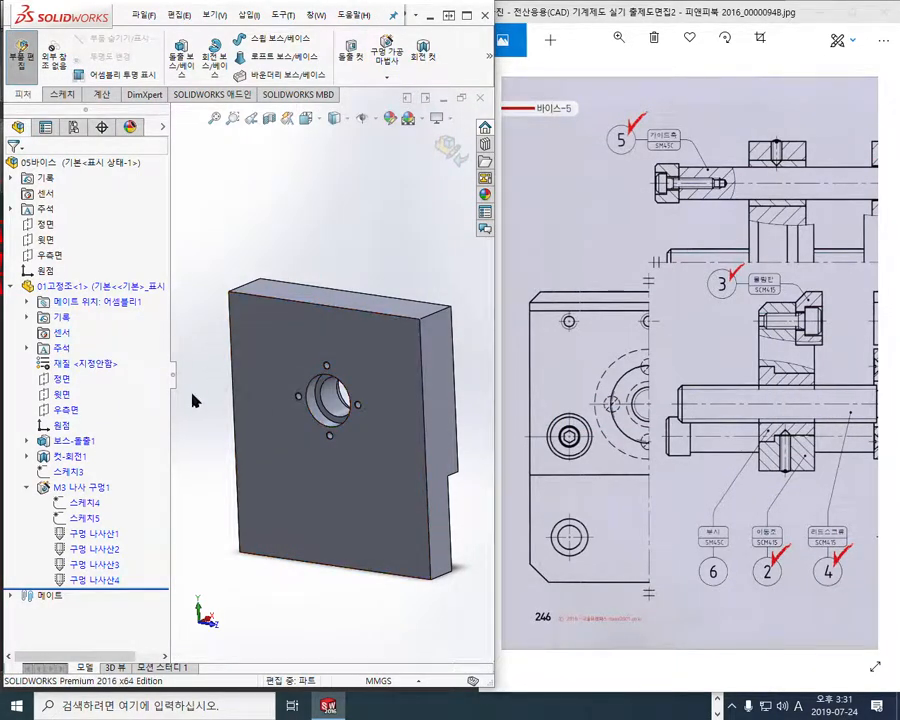
Select the fixed jaw's front plane (정면)
click(62, 380)
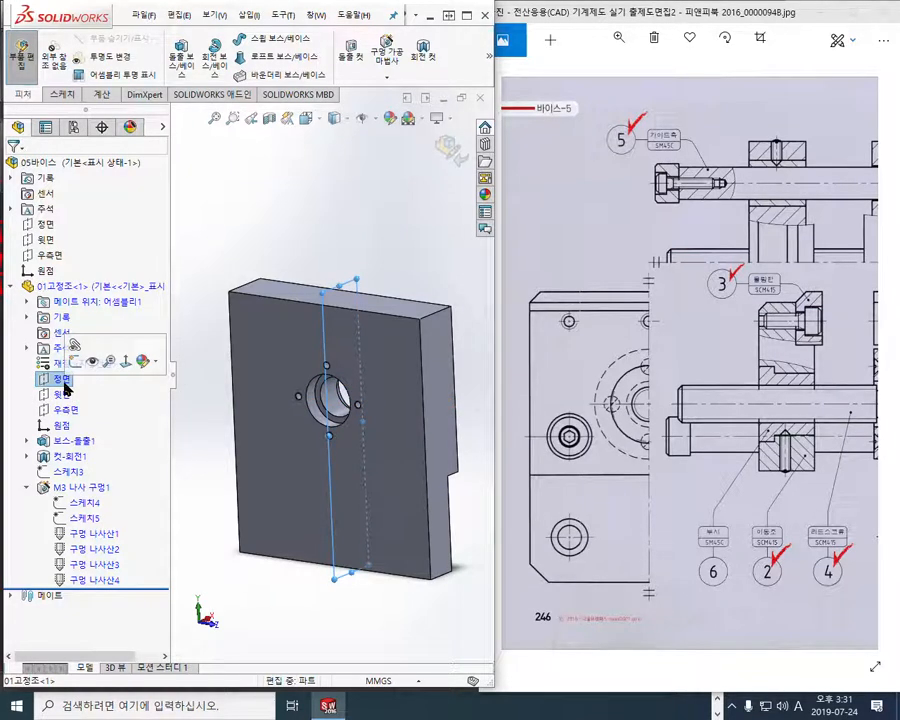
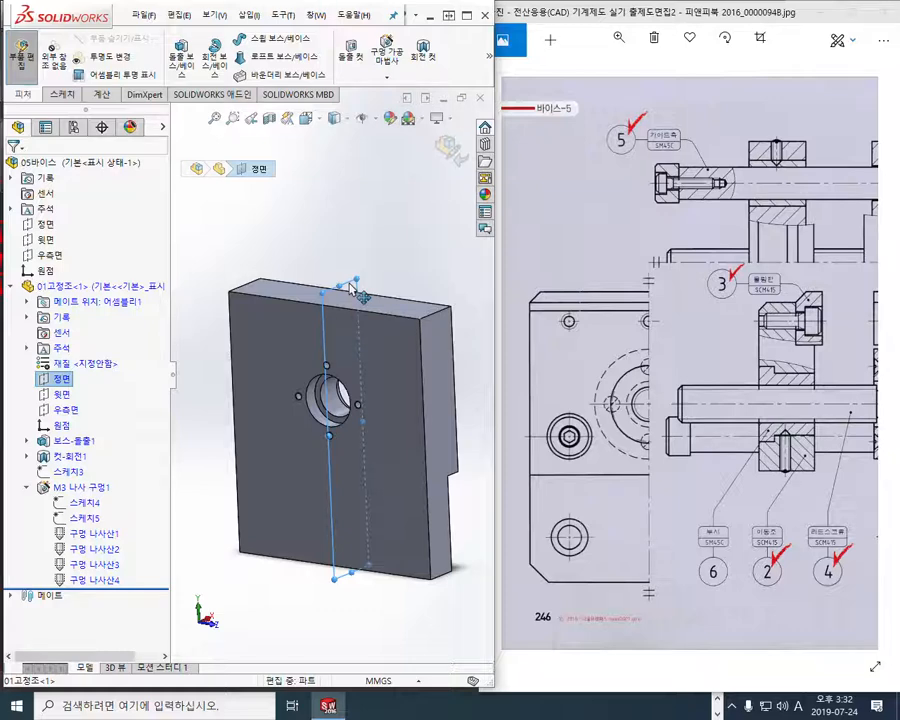
Create a reference plane offset 30 mm from the fixed jaw's front plane with the offset flipped
ctrl+drag(350, 288, 243, 268)
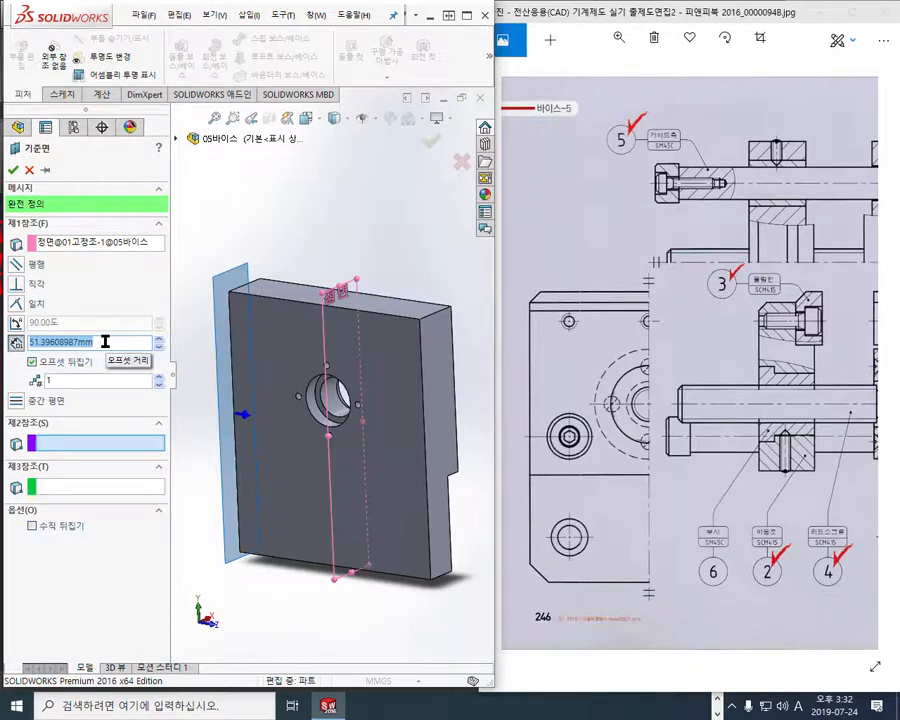
text(30)
key(Return)
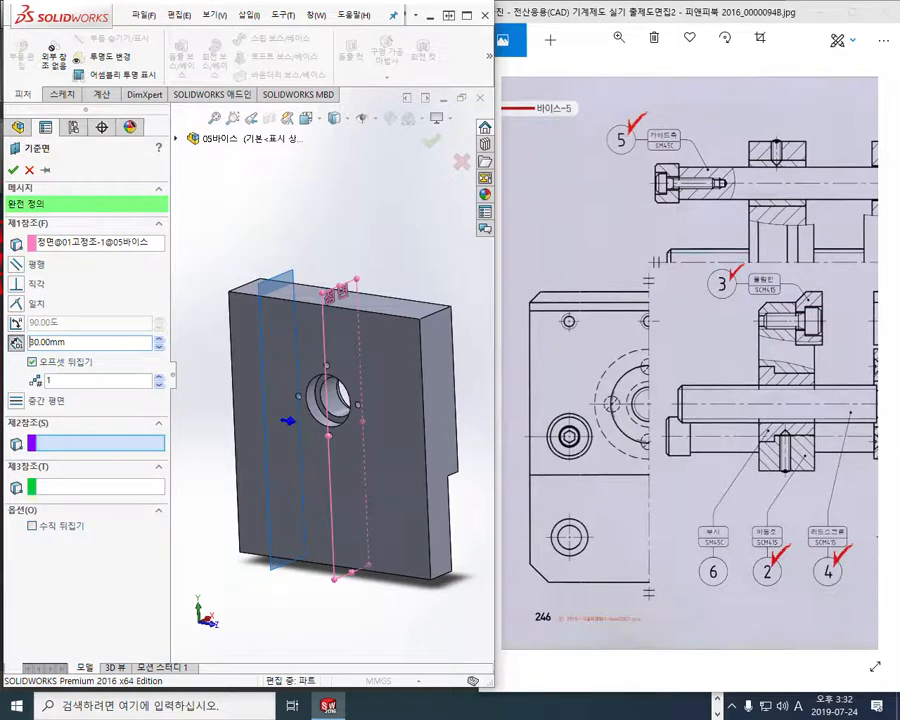
key(Return)
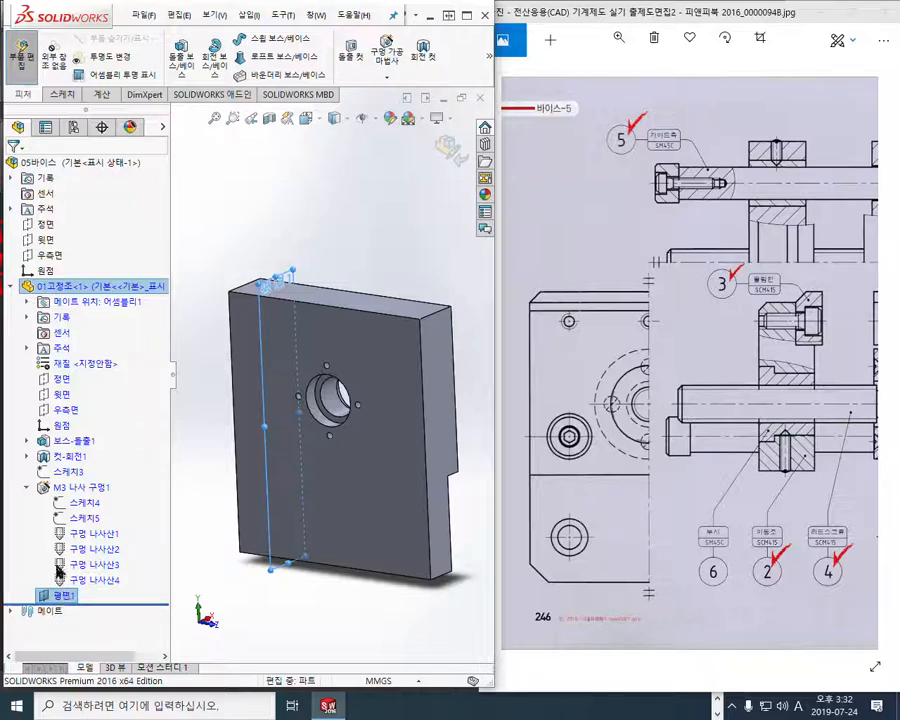
Collapse the M3 tapped hole feature and start a sketch on the 30 mm offset plane, viewed face-on
click(28, 488)
right_click(48, 506)
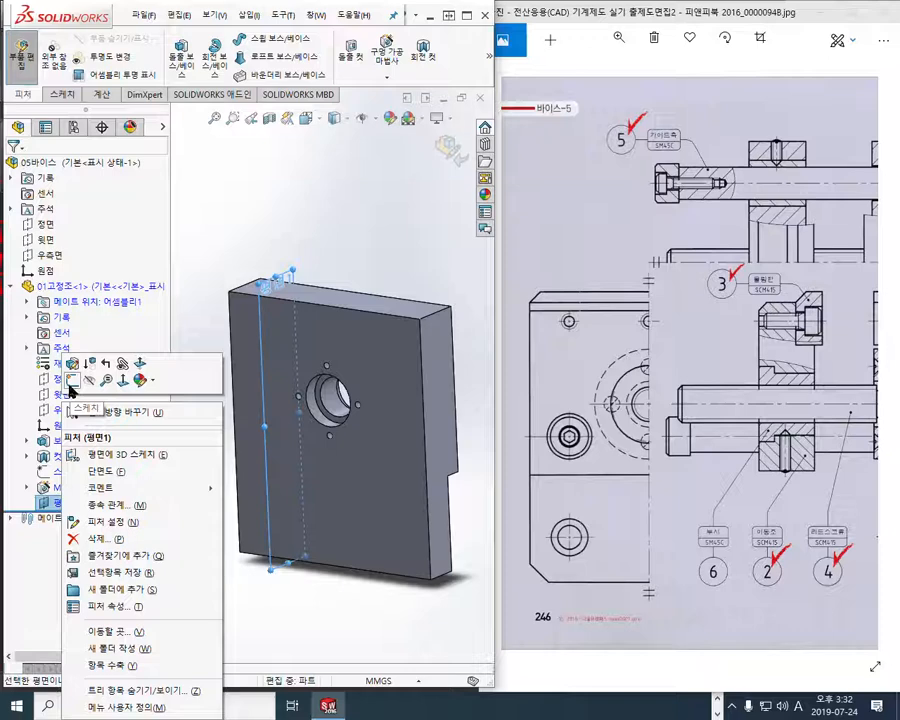
click(70, 388)
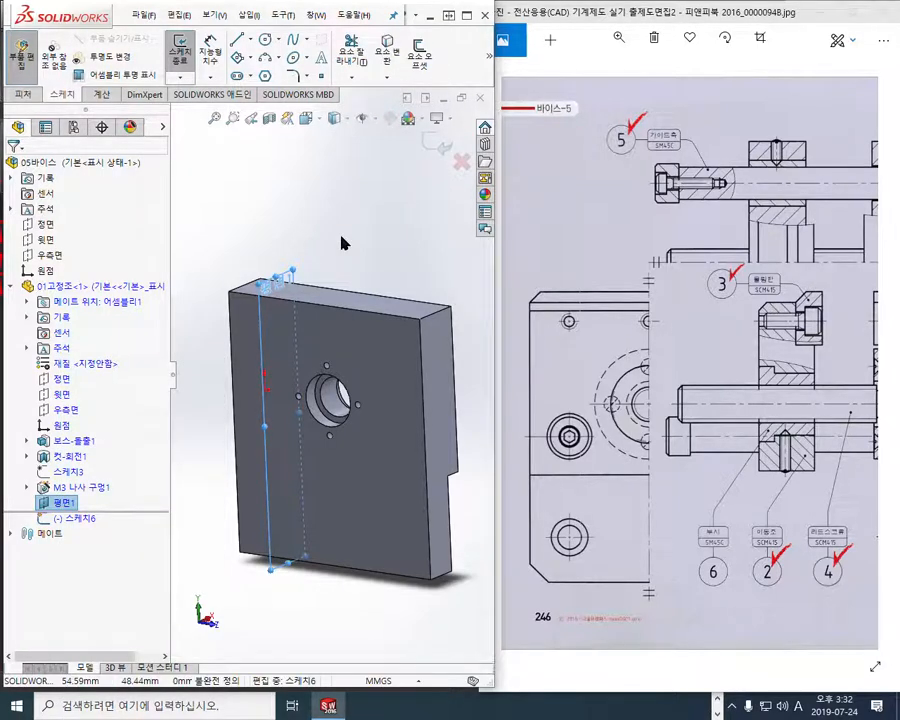
key(ctrl+8)
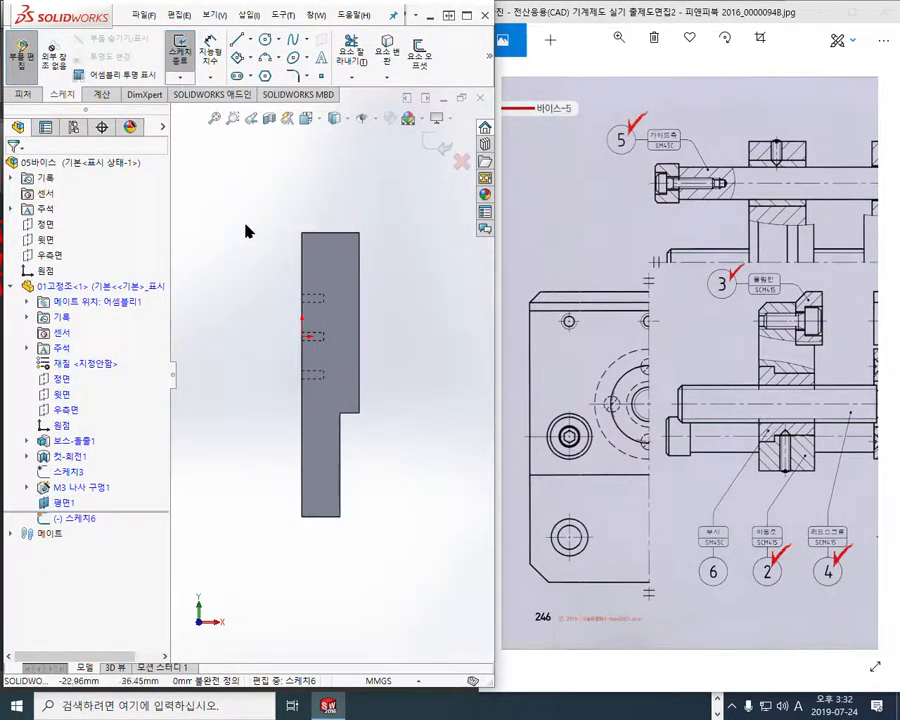
Sketch a horizontal centerline about 64 mm long across the jaw below the origin
click(250, 41)
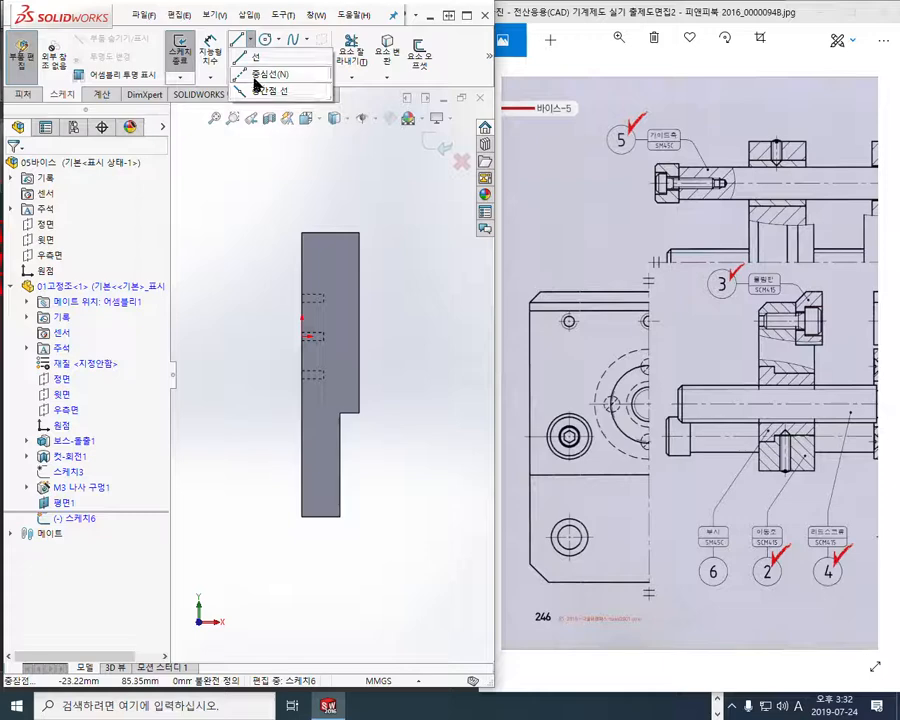
click(256, 57)
click(237, 398)
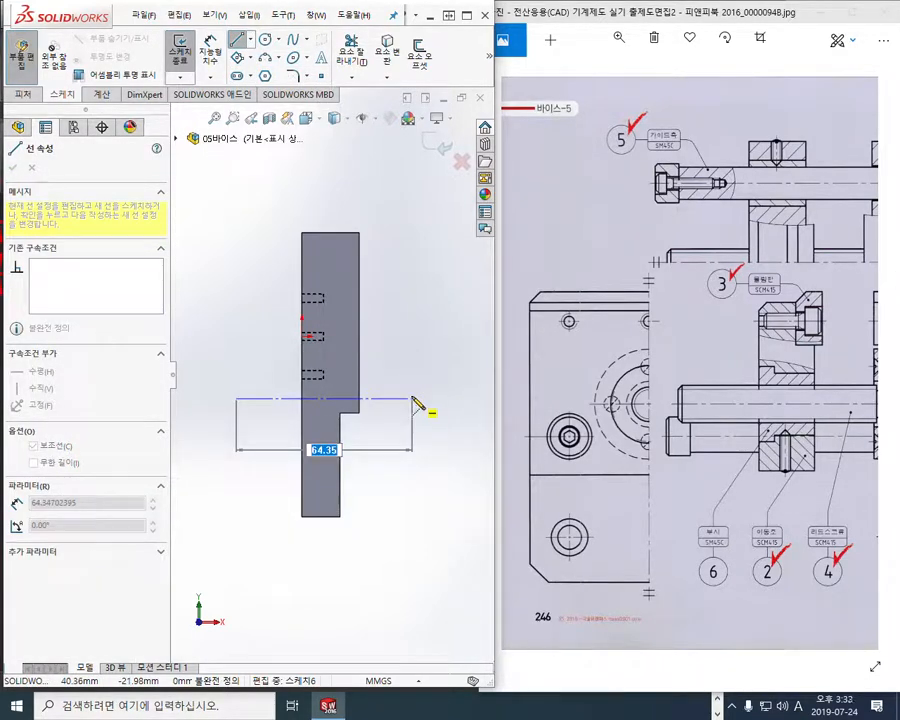
click(412, 399)
right_click(403, 292)
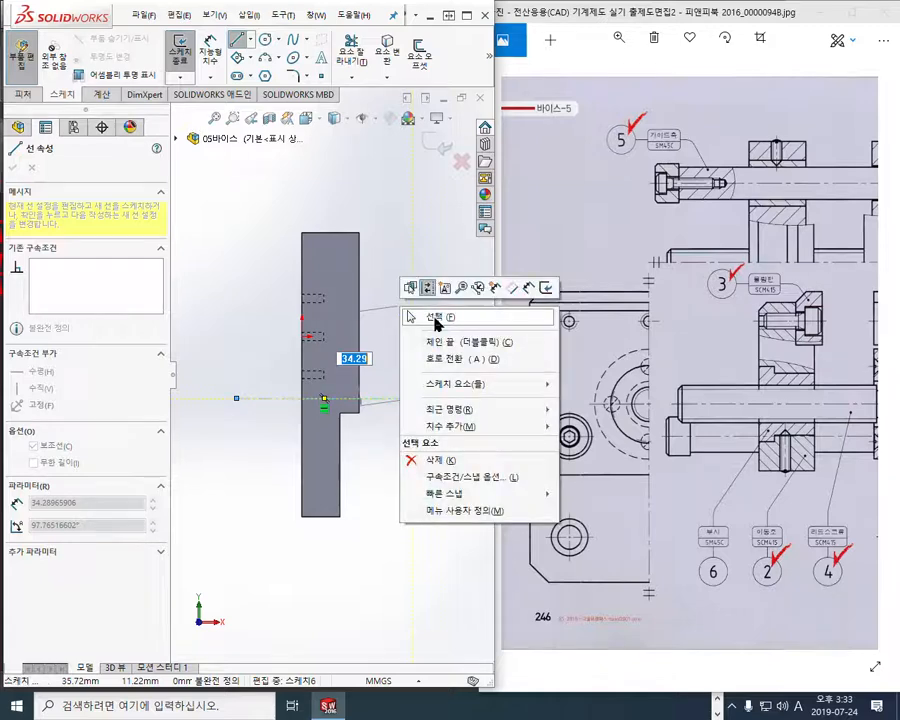
click(432, 315)
Mark the origin as 1, the centerline as 2 and their distance as 12 in red, then clear the marks
ctrl+middle_drag(386, 486, 414, 476)
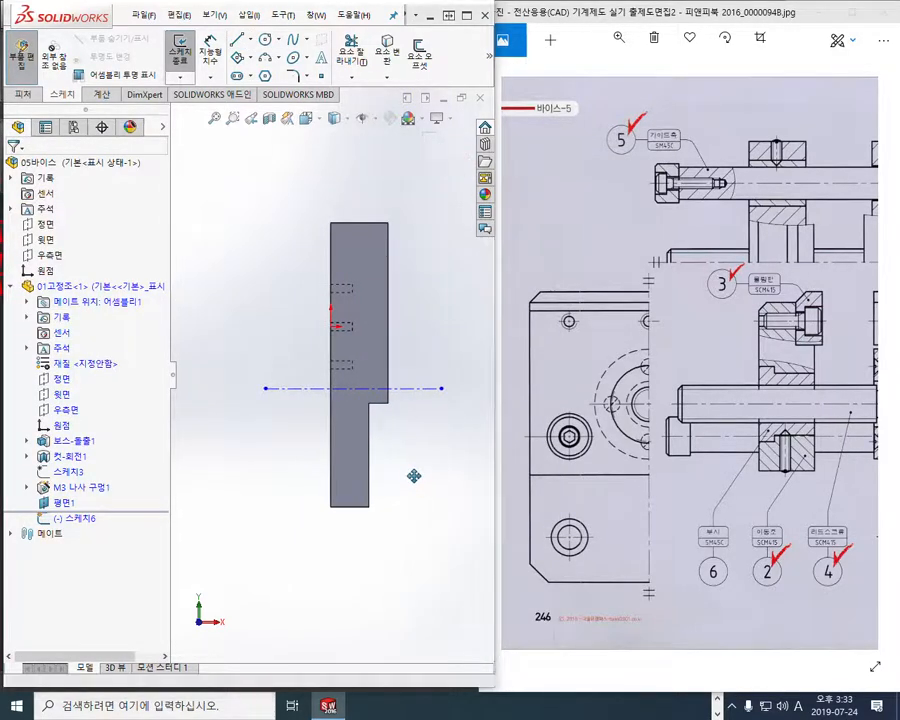
key(F12)
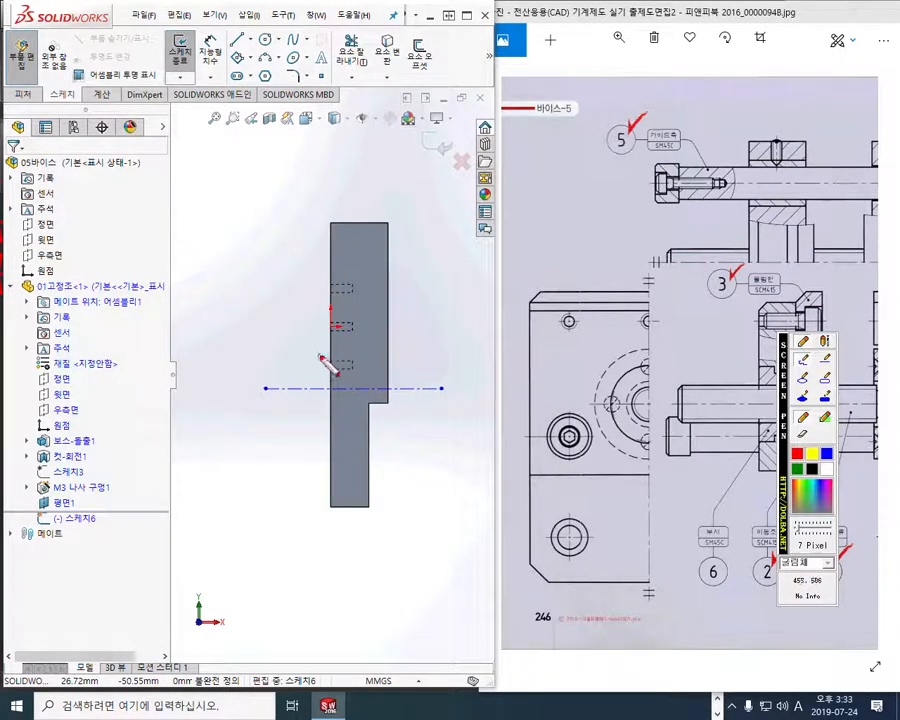
mouse_move(329, 300)
mouse_down()
mouse_move(347, 331)
mouse_move(331, 300)
mouse_up()
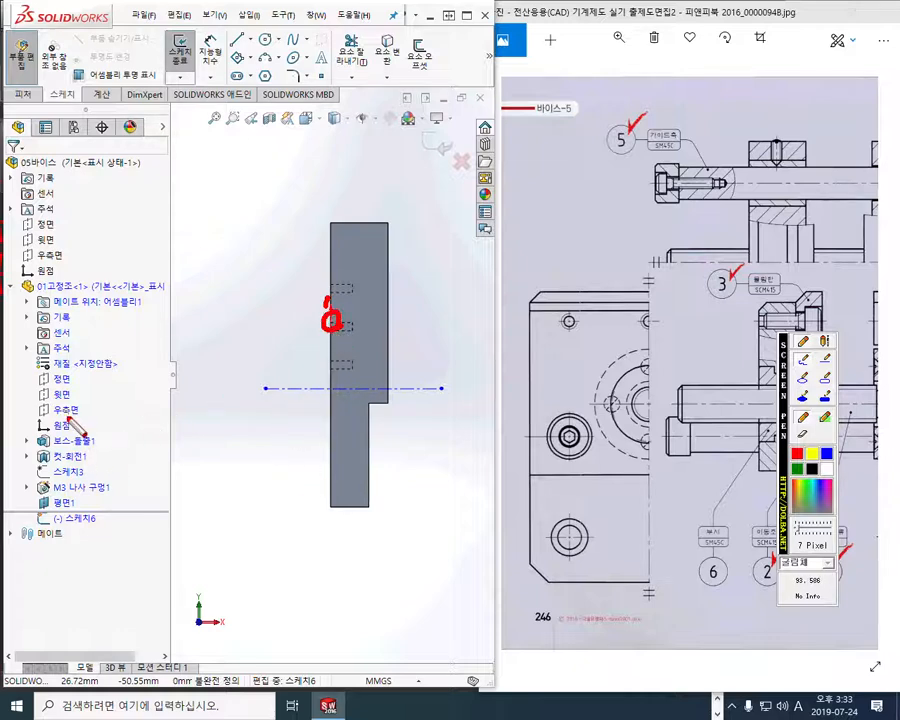
mouse_move(81, 433)
mouse_down()
mouse_move(75, 413)
mouse_move(69, 433)
mouse_up()
mouse_move(105, 387)
mouse_down()
mouse_move(94, 396)
mouse_move(106, 416)
mouse_up()
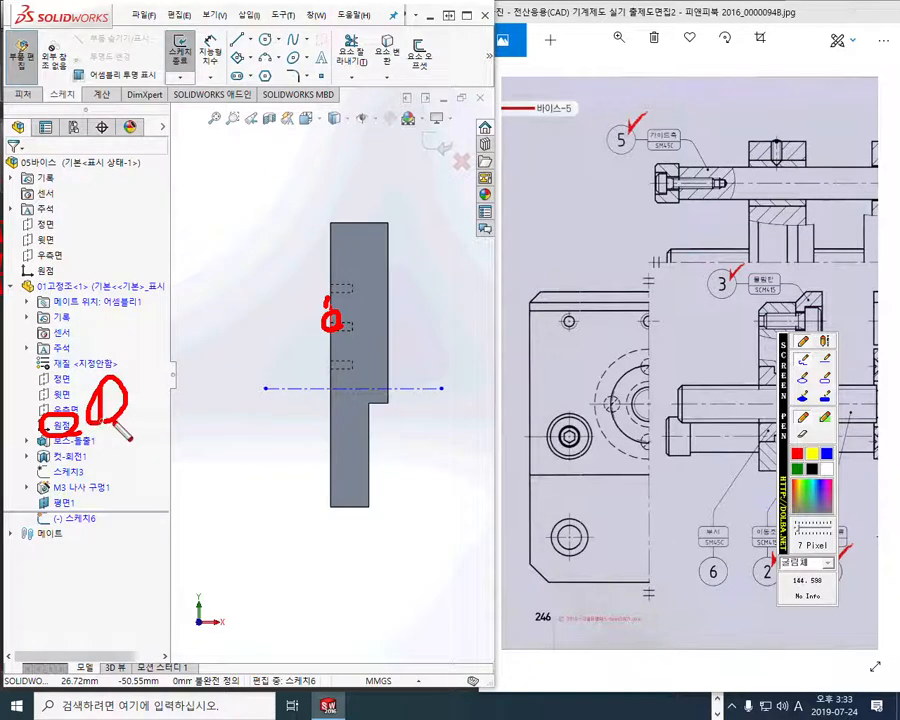
drag(247, 377, 277, 426)
mouse_move(321, 325)
mouse_down()
mouse_move(292, 325)
mouse_move(297, 387)
mouse_move(308, 344)
mouse_up()
mouse_move(252, 316)
mouse_down()
mouse_move(256, 341)
mouse_move(281, 339)
mouse_up()
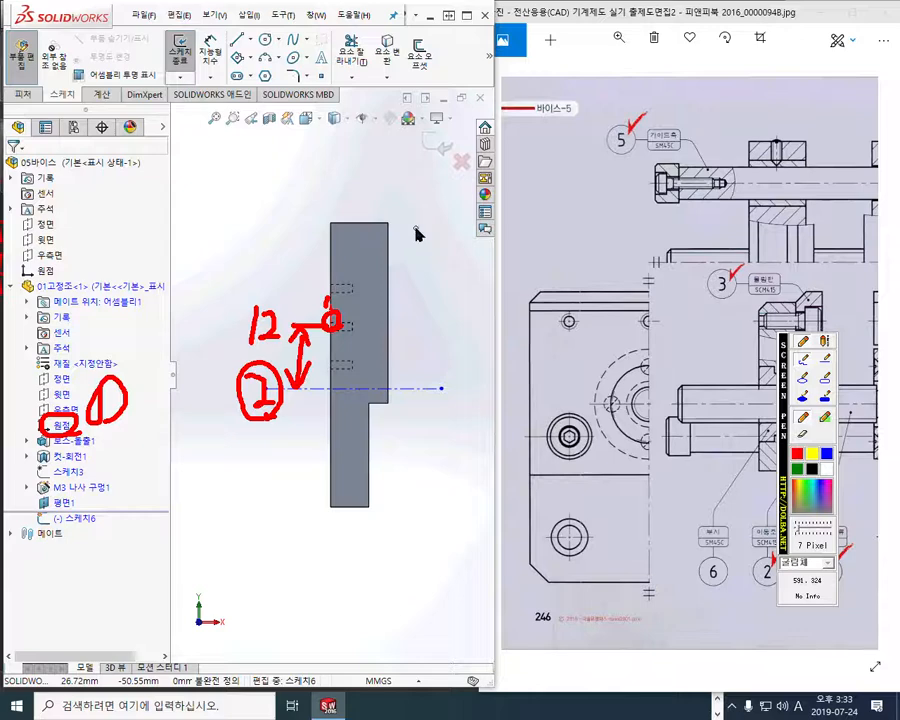
key(Escape)
Dimension the centerline 12 mm below the origin
right_click(258, 190)
click(355, 175)
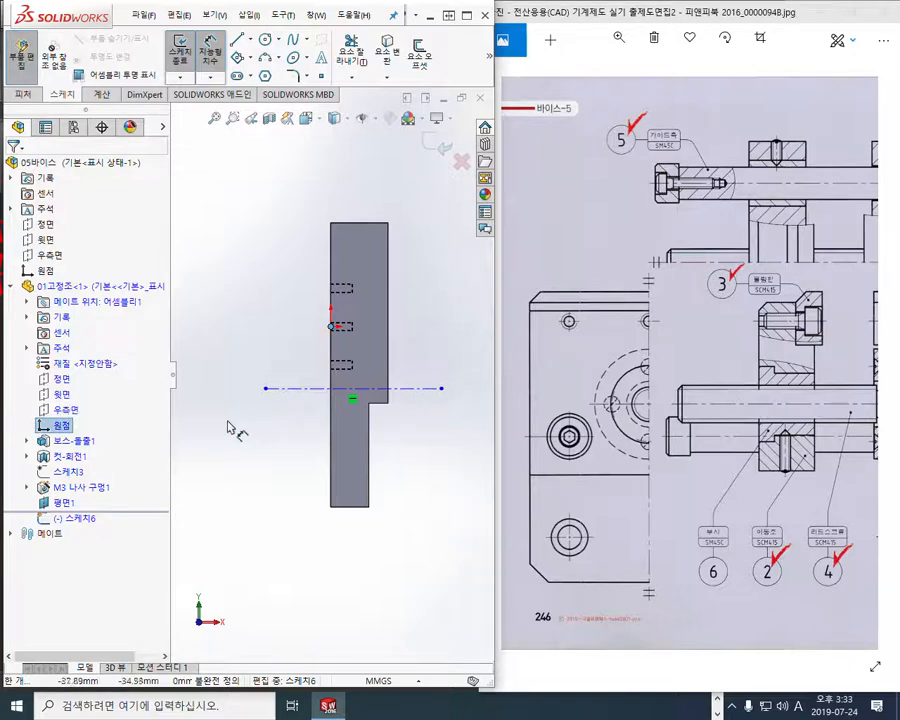
click(296, 388)
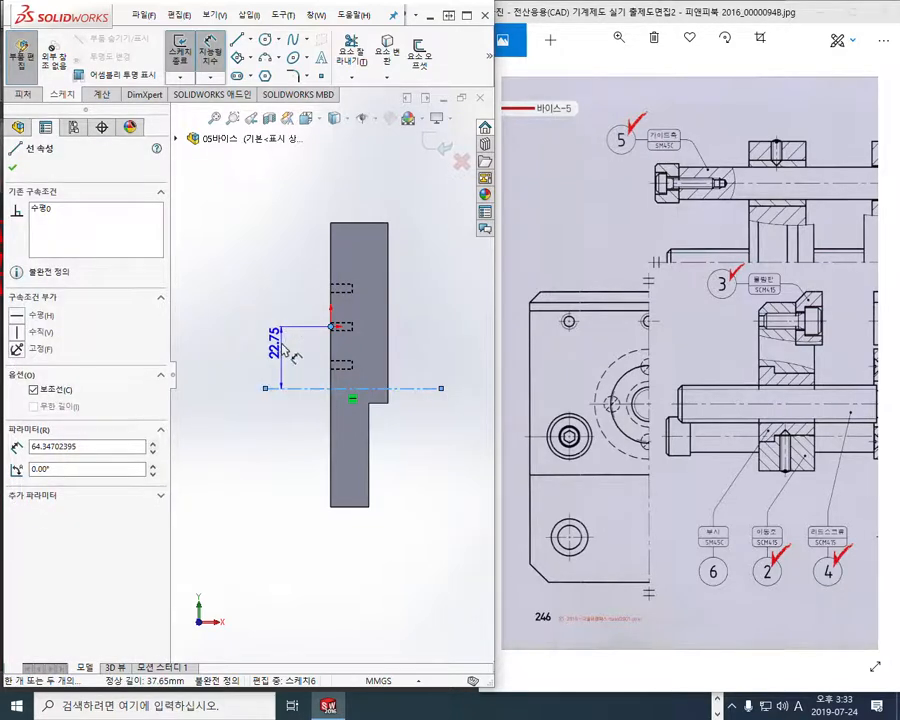
click(285, 350)
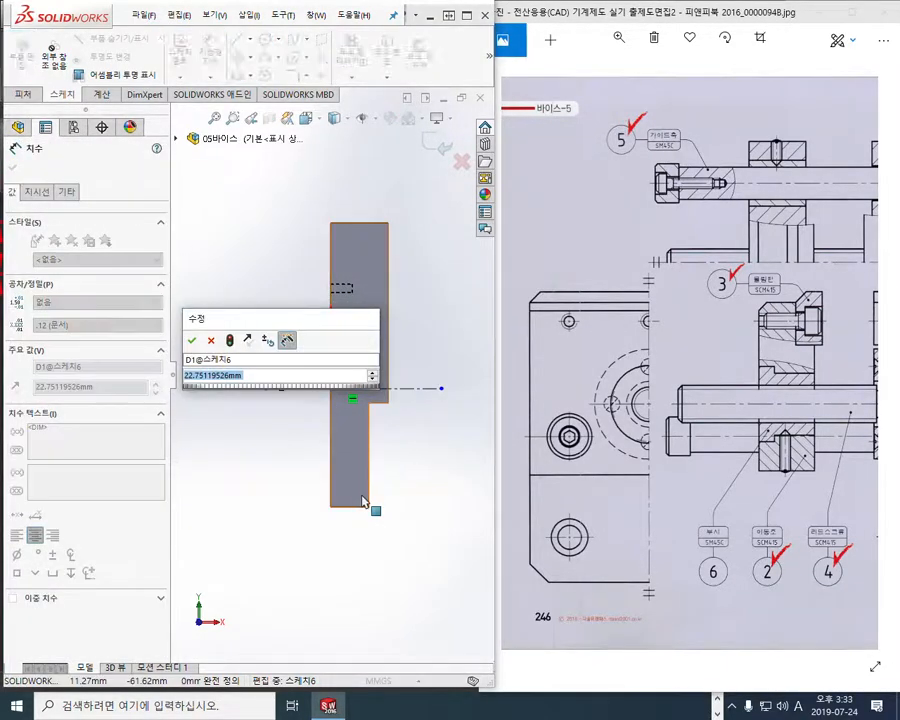
text(12)
key(Return)
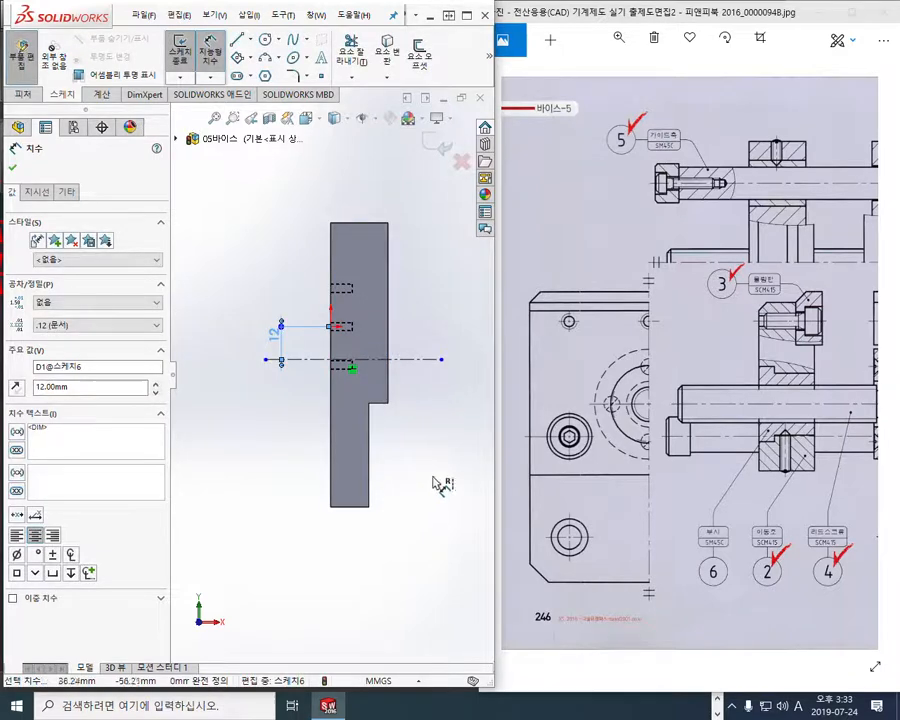
click(405, 482)
Outline the stepped hole profile in red from the jaw's face to the centerline, numbering its points 1 to 5
scroll(275, 496, down, 8)
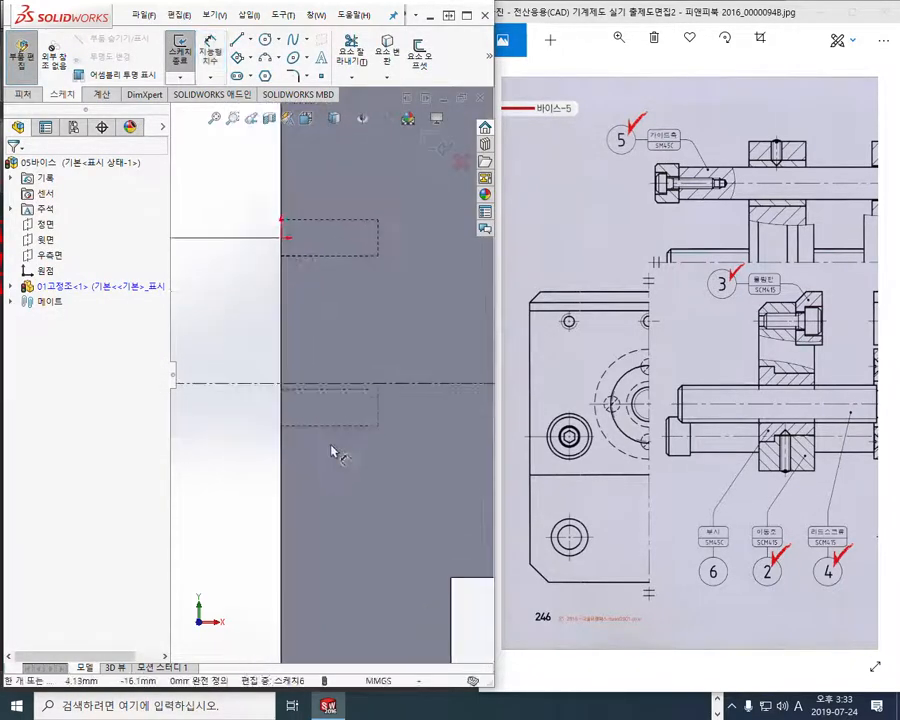
ctrl+middle_drag(348, 455, 340, 447)
key(d)
key(F9)
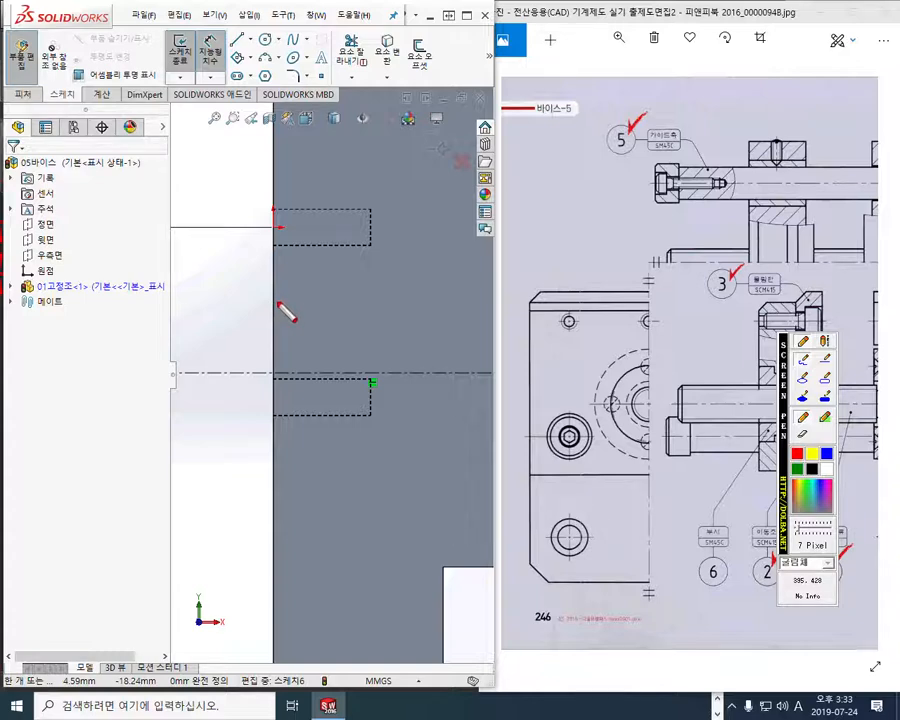
drag(281, 298, 283, 285)
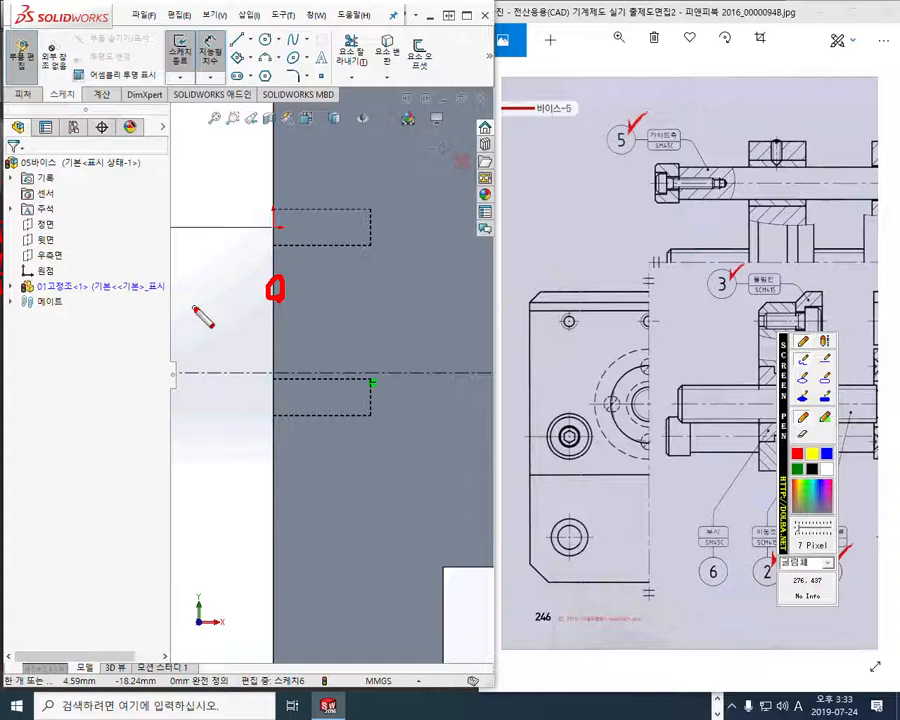
drag(244, 287, 238, 316)
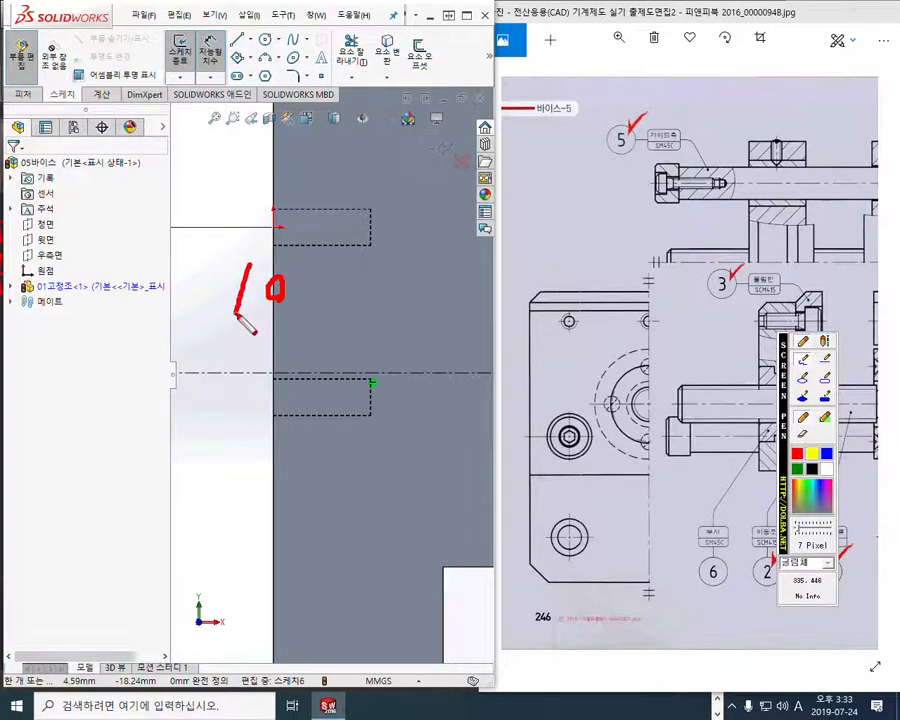
drag(282, 290, 331, 289)
mouse_move(338, 246)
mouse_down()
mouse_move(349, 268)
mouse_move(316, 346)
mouse_move(399, 329)
mouse_move(432, 306)
mouse_move(403, 372)
mouse_move(425, 424)
mouse_move(432, 382)
mouse_move(400, 362)
mouse_up()
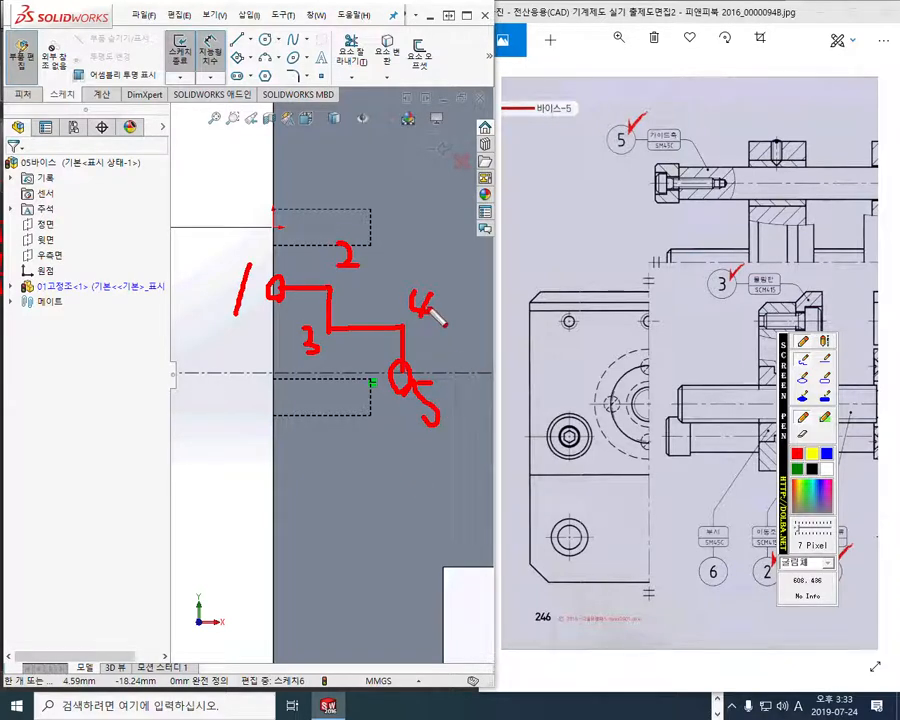
Mark the jaw's opposite face in red with arrows extending points 4 and 5 to it, then clear all marks
drag(473, 78, 475, 578)
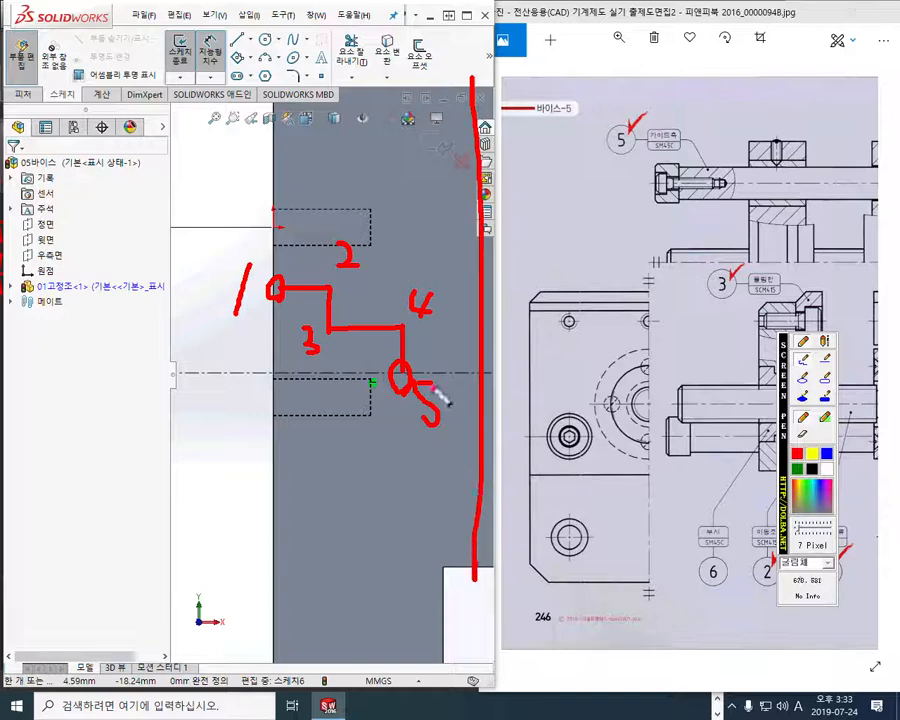
drag(404, 328, 474, 318)
mouse_move(412, 376)
mouse_down()
mouse_move(476, 367)
mouse_move(458, 380)
mouse_up()
drag(461, 308, 461, 328)
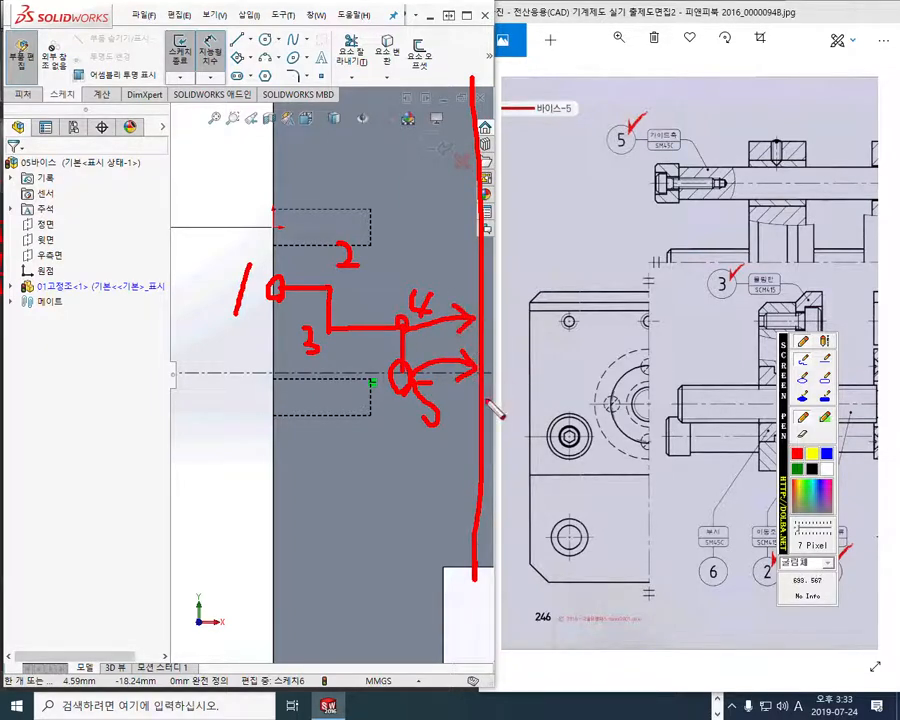
key(Escape)
Sketch the stepped hole profile above the centerline from the jaw's origin-side face, ending with a line about 16.6 mm long to the opposite face and a vertical
mouse_move(446, 421)
ctrl+middle_down()
mouse_move(406, 430)
mouse_move(390, 420)
mouse_move(381, 432)
ctrl+middle_up()
scroll(382, 421, up, 2)
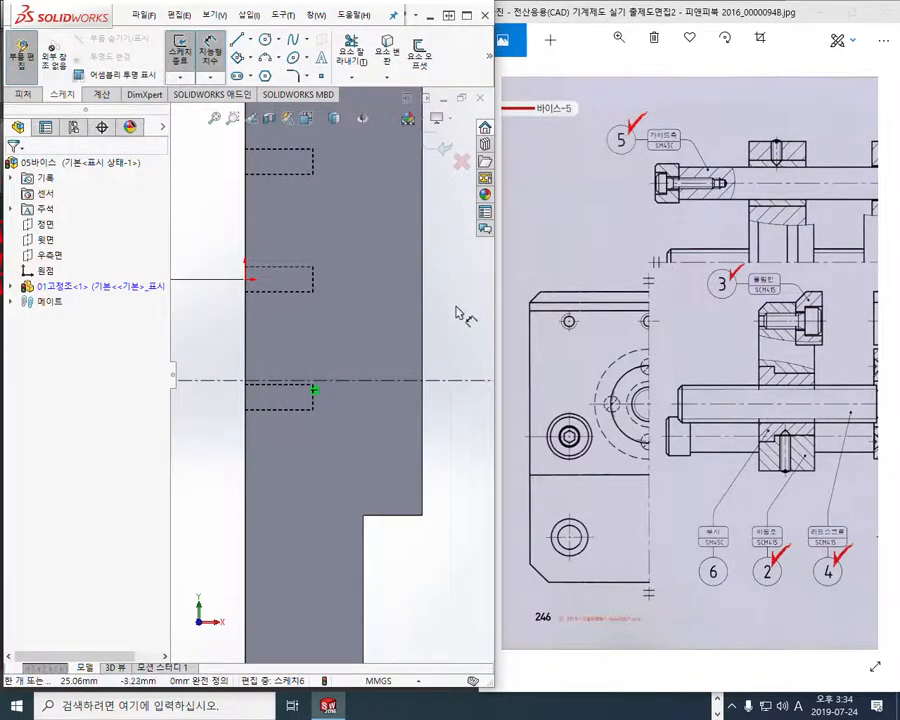
key(l)
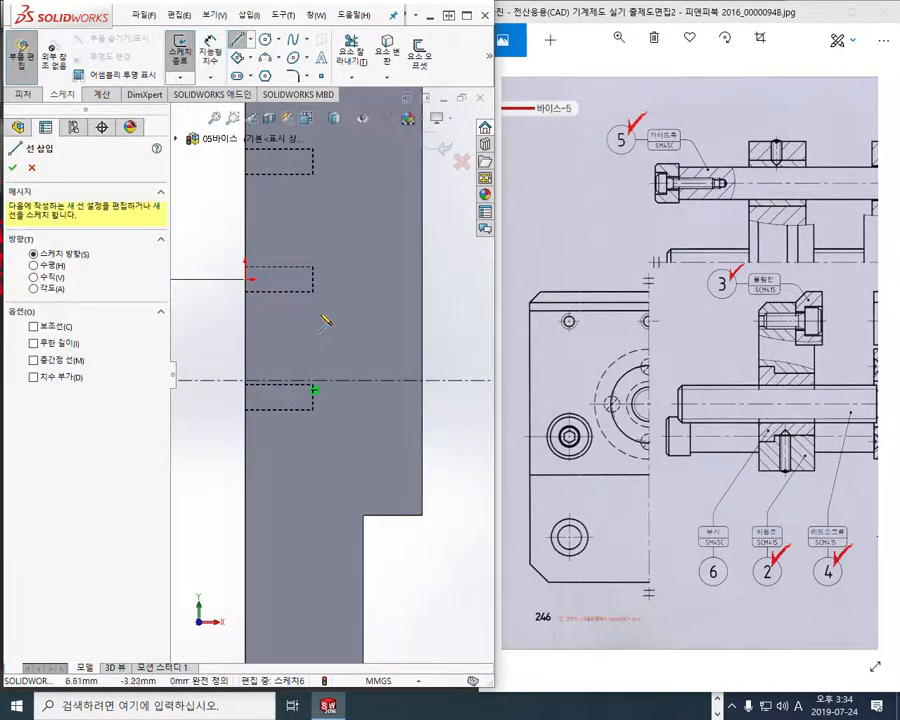
click(246, 319)
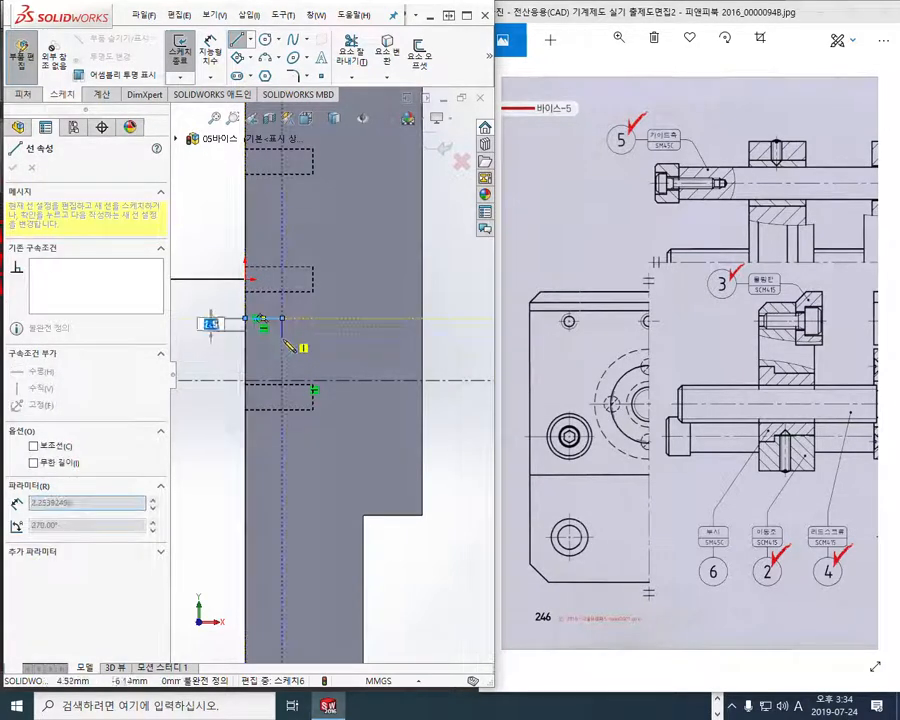
click(283, 347)
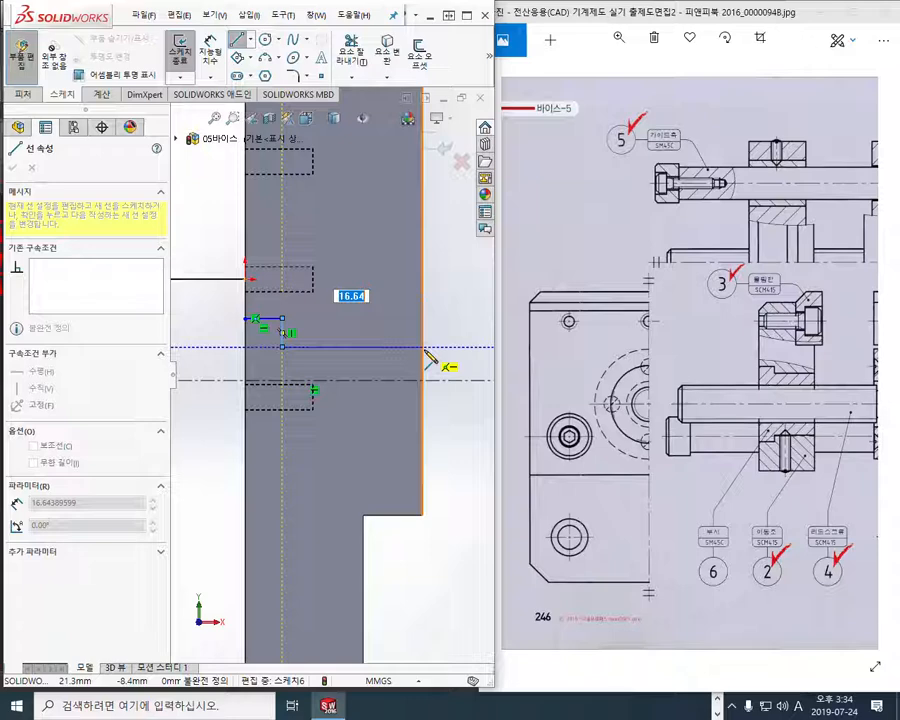
click(423, 348)
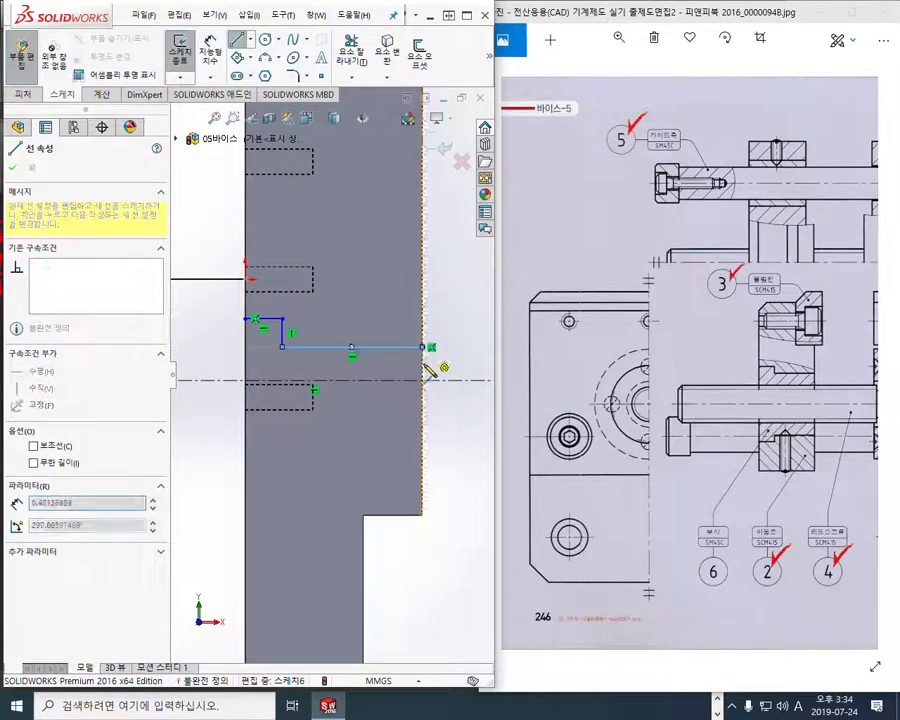
click(422, 388)
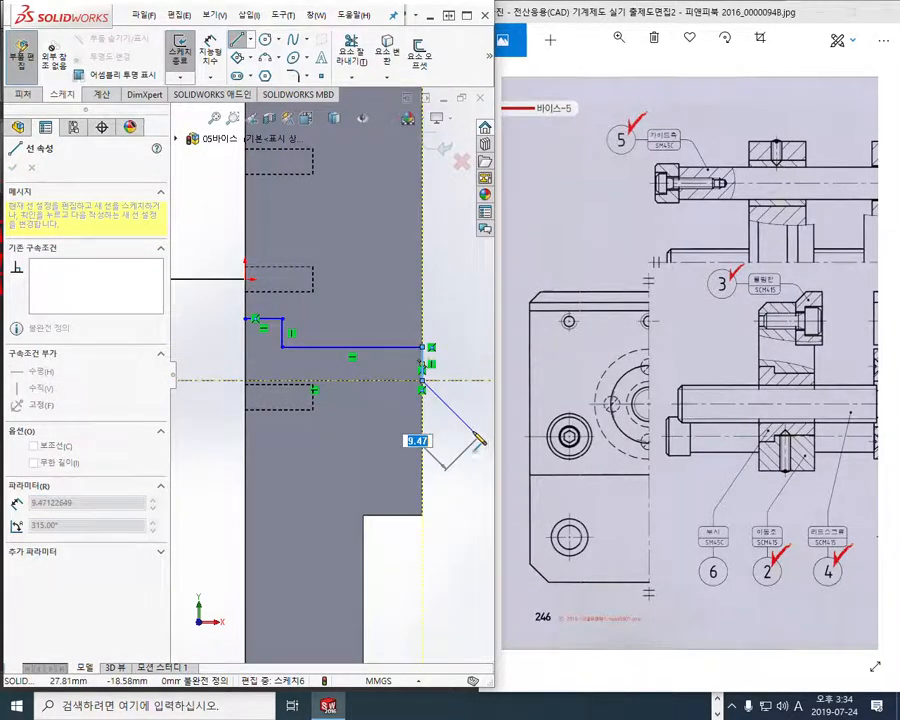
right_click(478, 440)
click(510, 436)
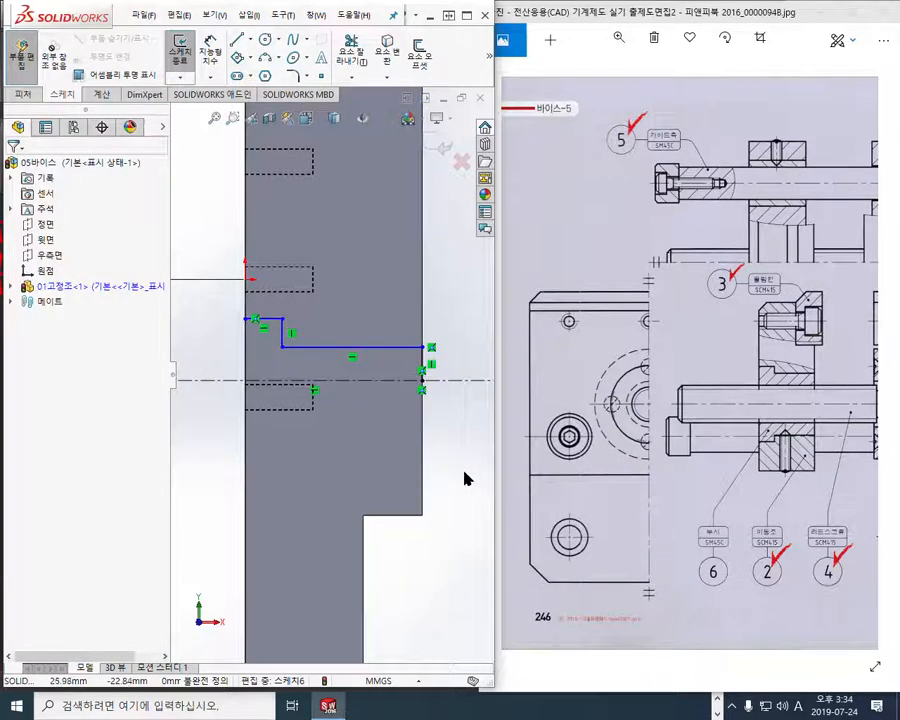
Dimension the profile's long horizontal line as an 8 mm diameter across the centerline
right_click(454, 320)
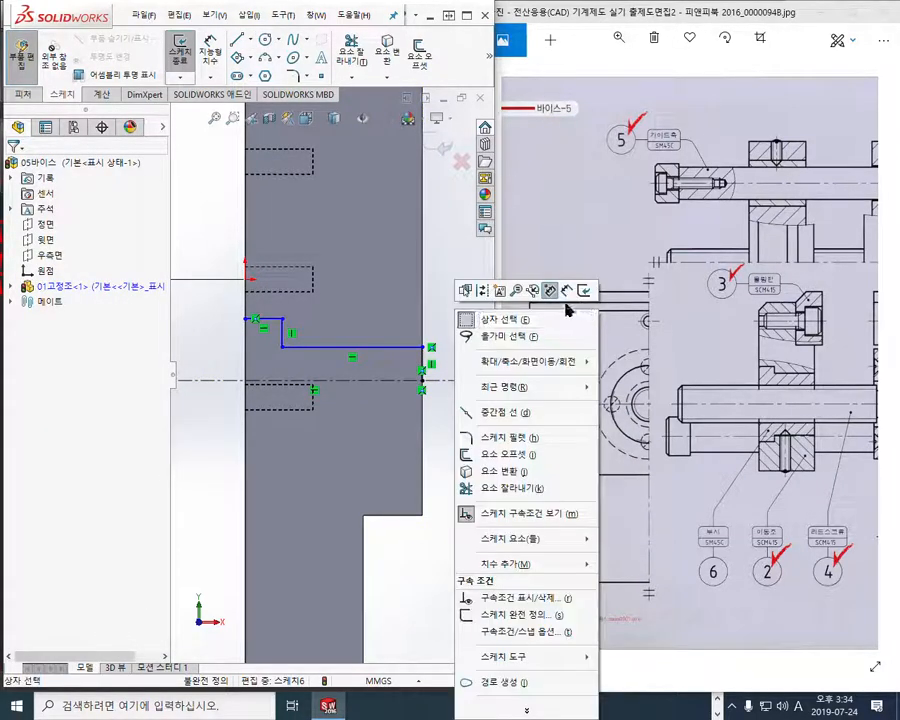
click(568, 297)
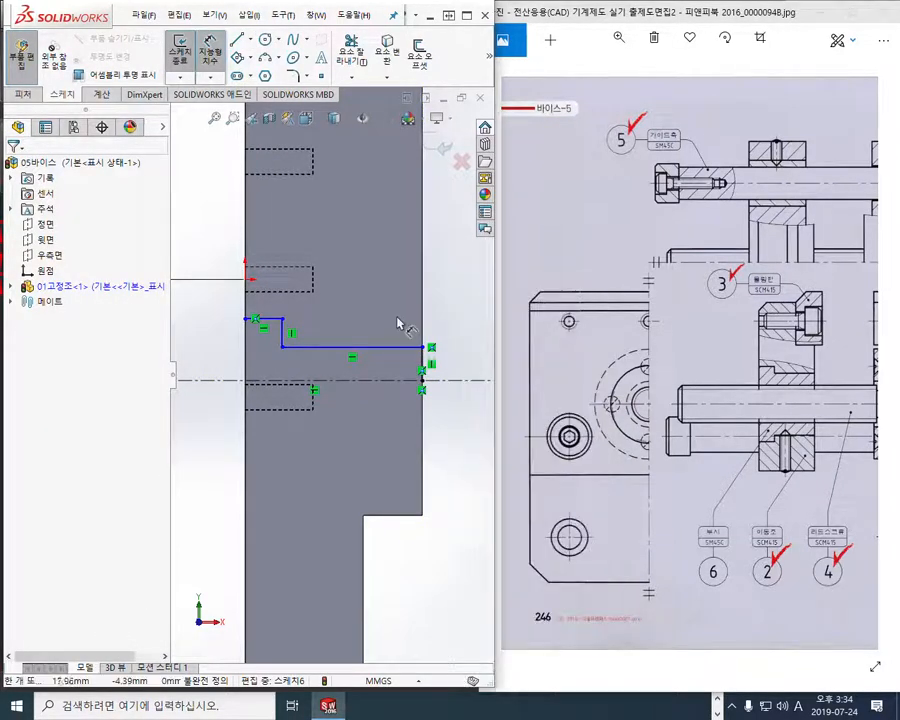
click(424, 372)
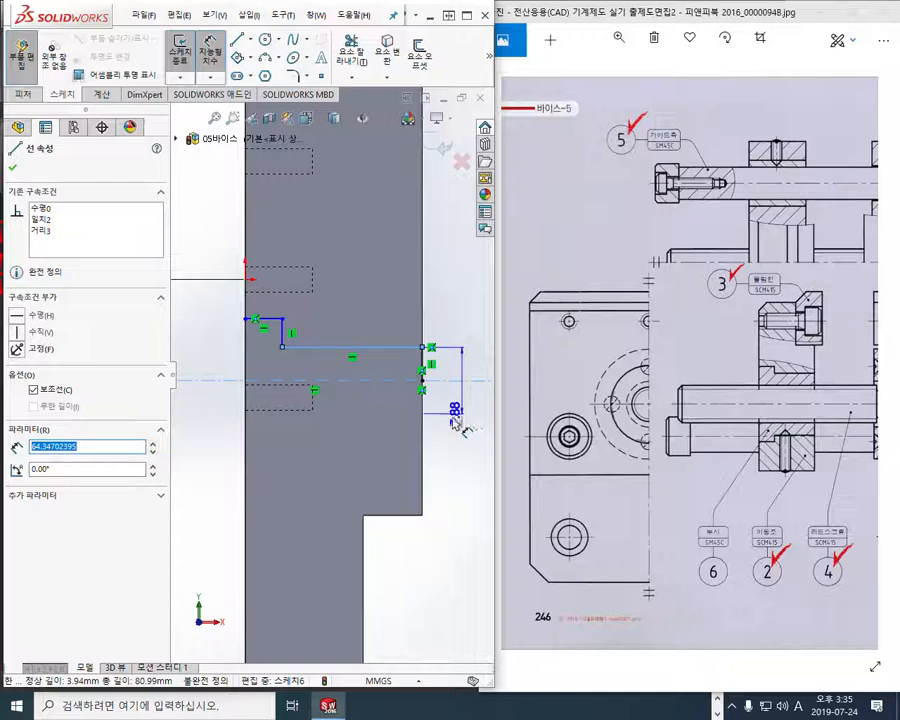
click(456, 420)
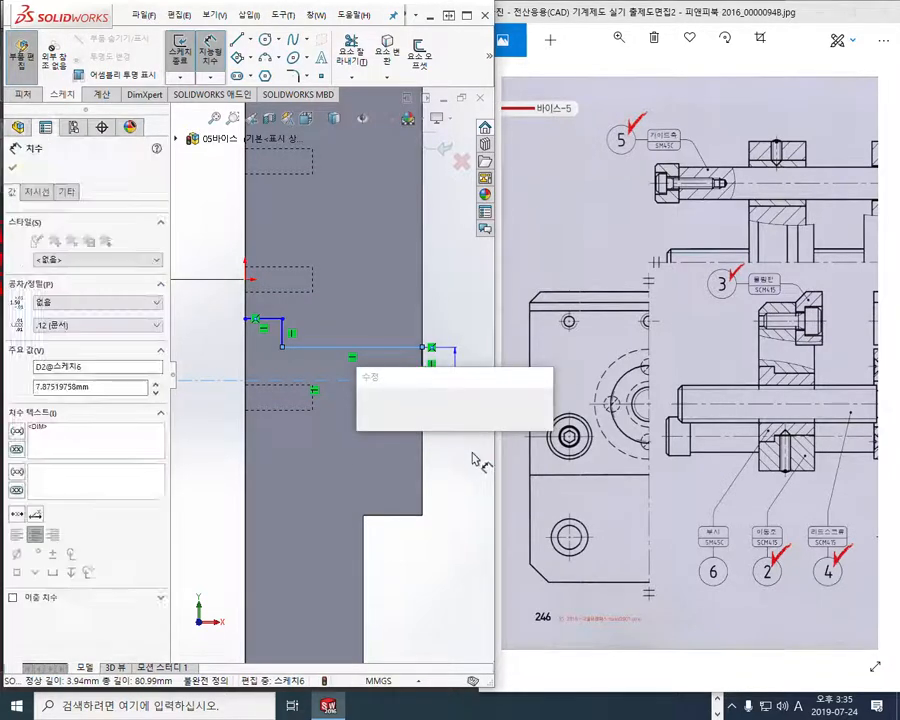
key(Return)
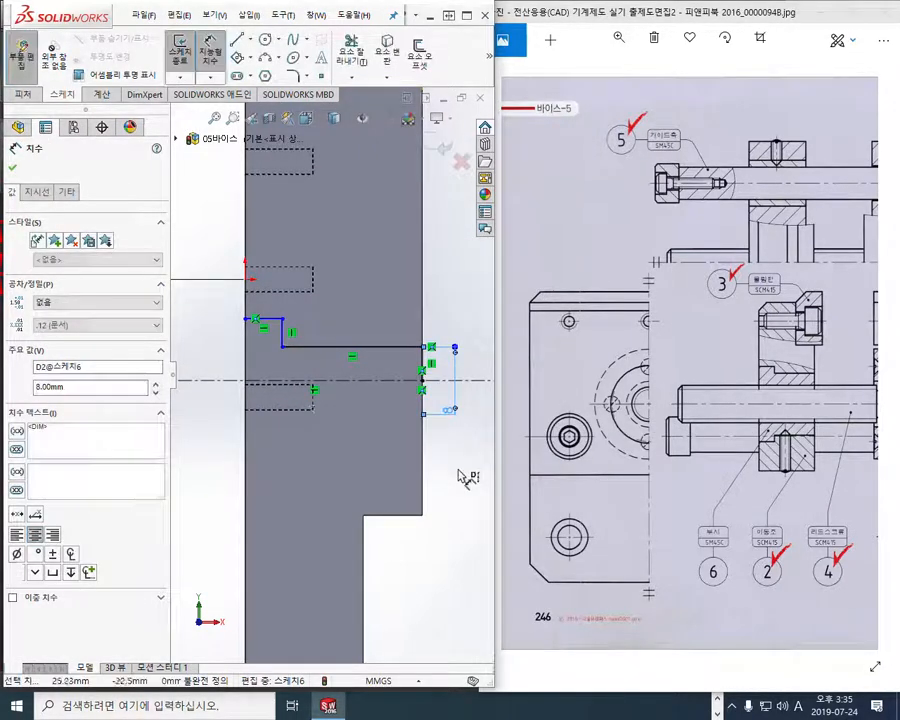
Dimension the profile's short upper line as a 13 mm diameter across the centerline
click(202, 301)
click(271, 320)
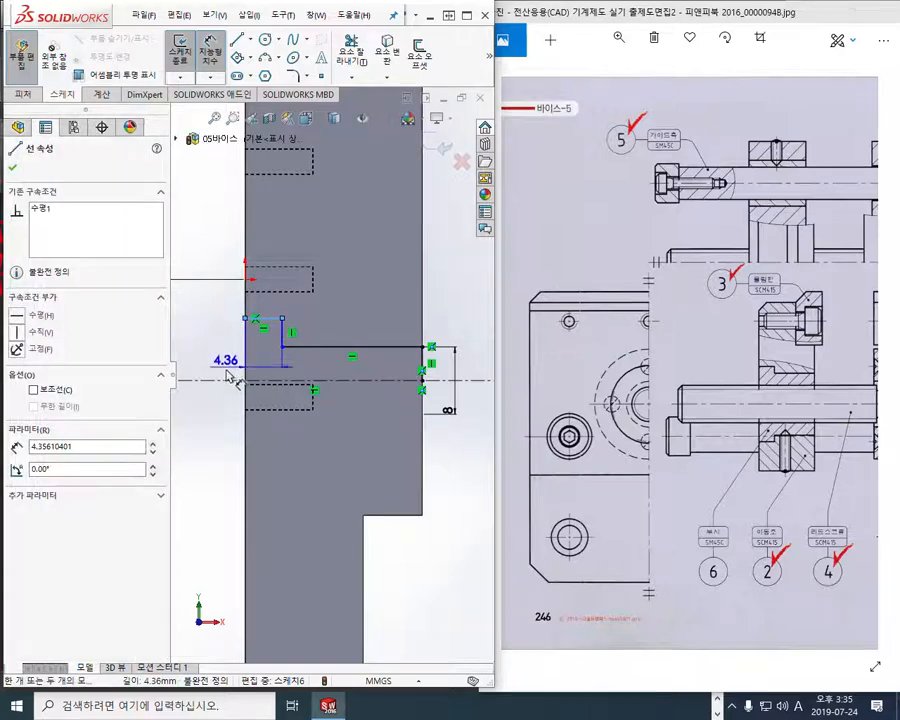
click(229, 381)
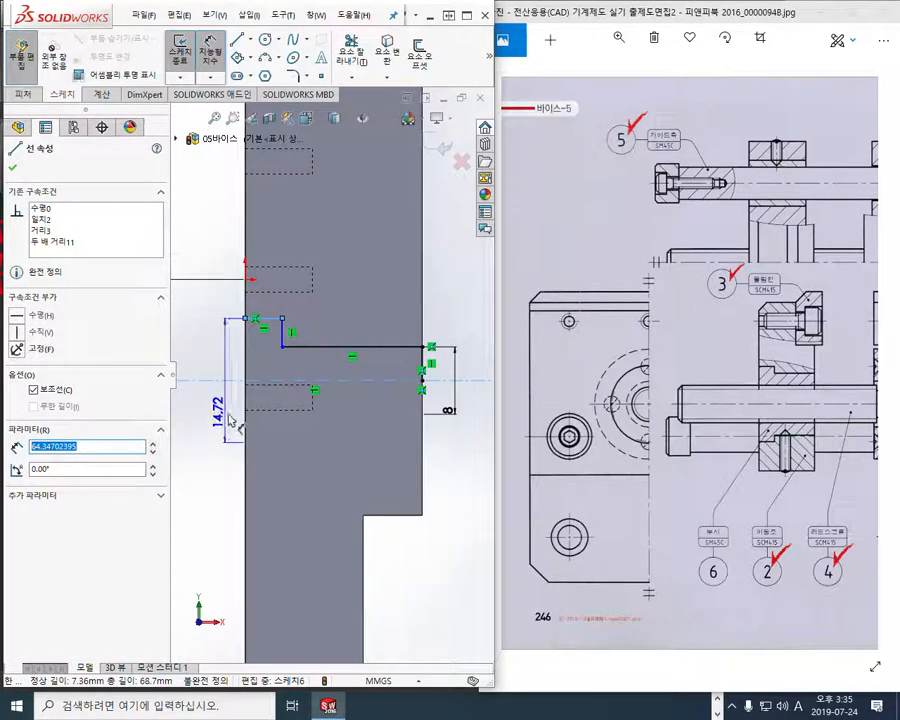
click(228, 415)
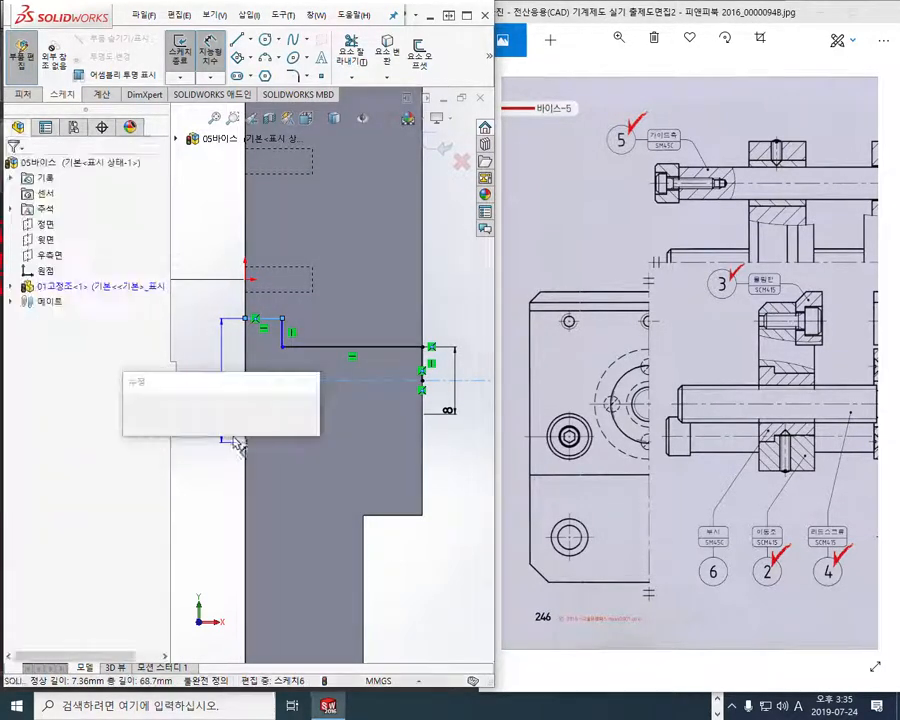
text(13.)
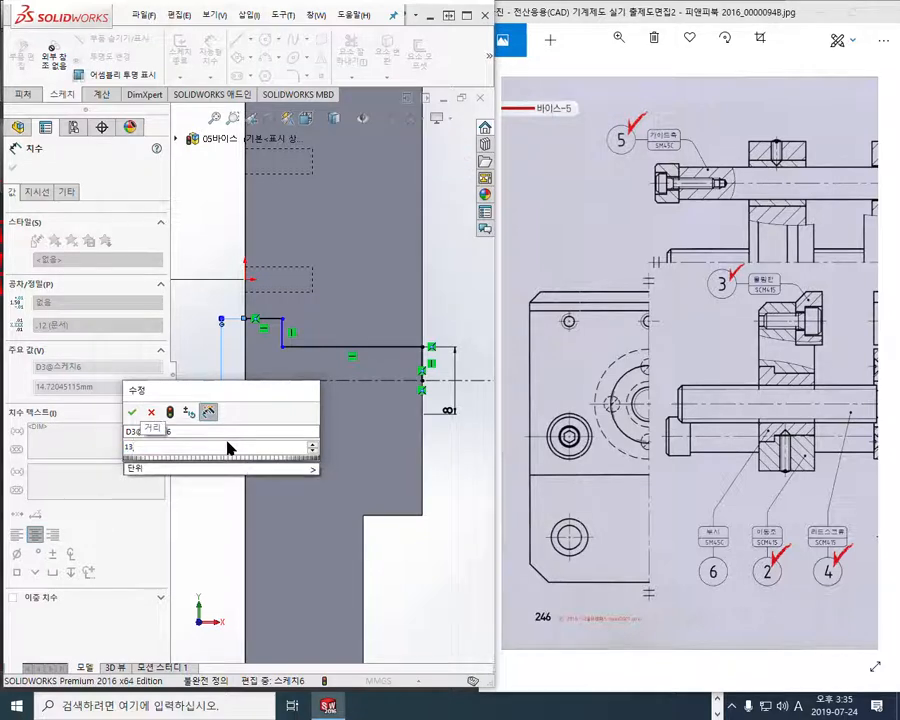
key(Return)
key(Escape)
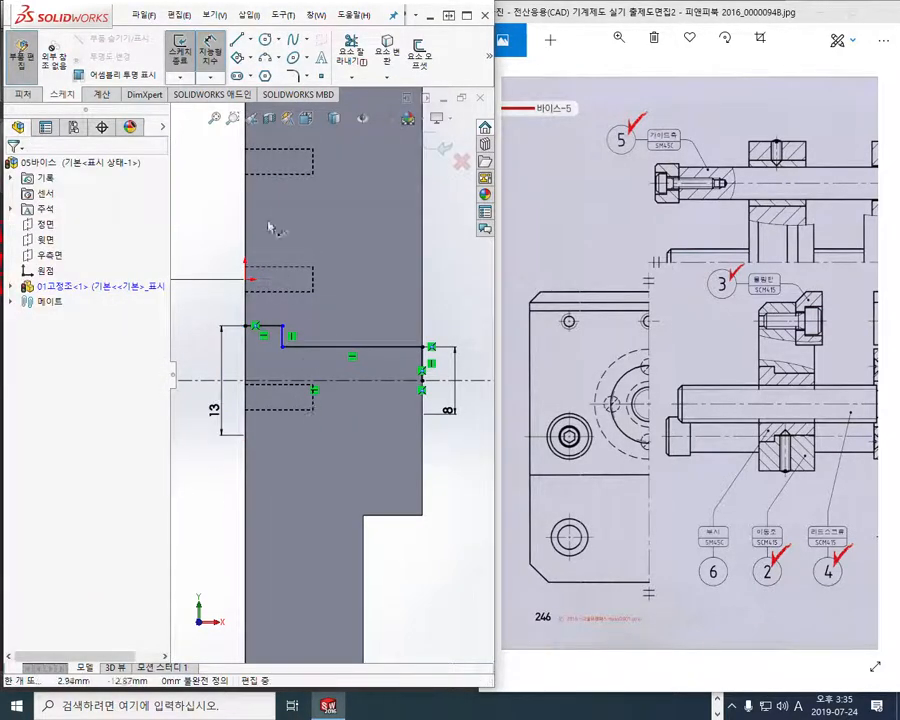
Dimension the profile's step depth as 3 mm from the jaw's origin-side face
click(247, 215)
mouse_move(287, 340)
mouse_down()
mouse_move(284, 222)
mouse_move(294, 232)
mouse_move(283, 250)
mouse_up()
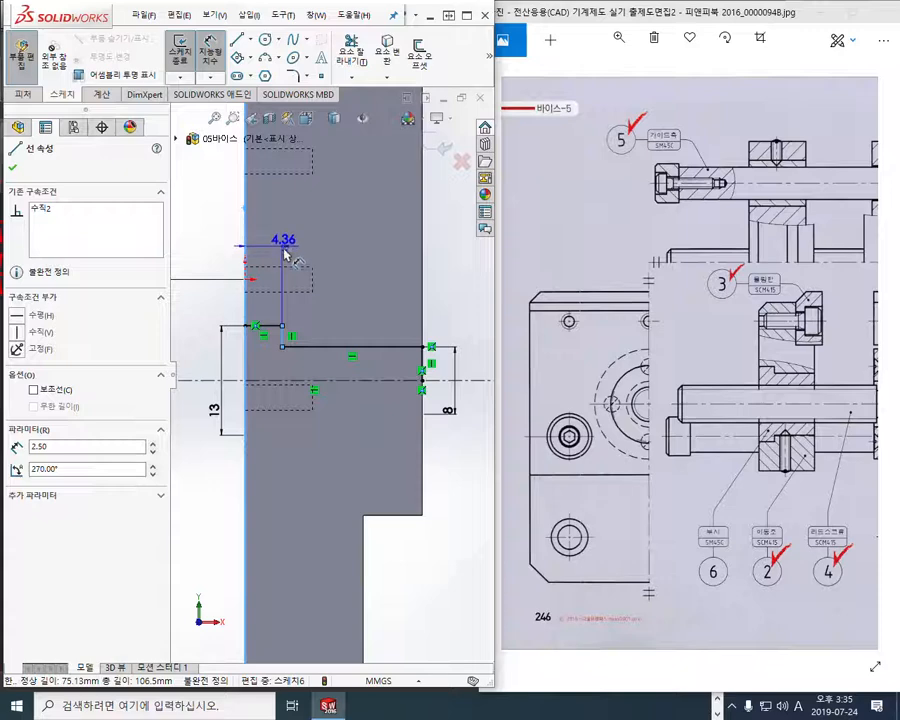
click(284, 250)
text(3)
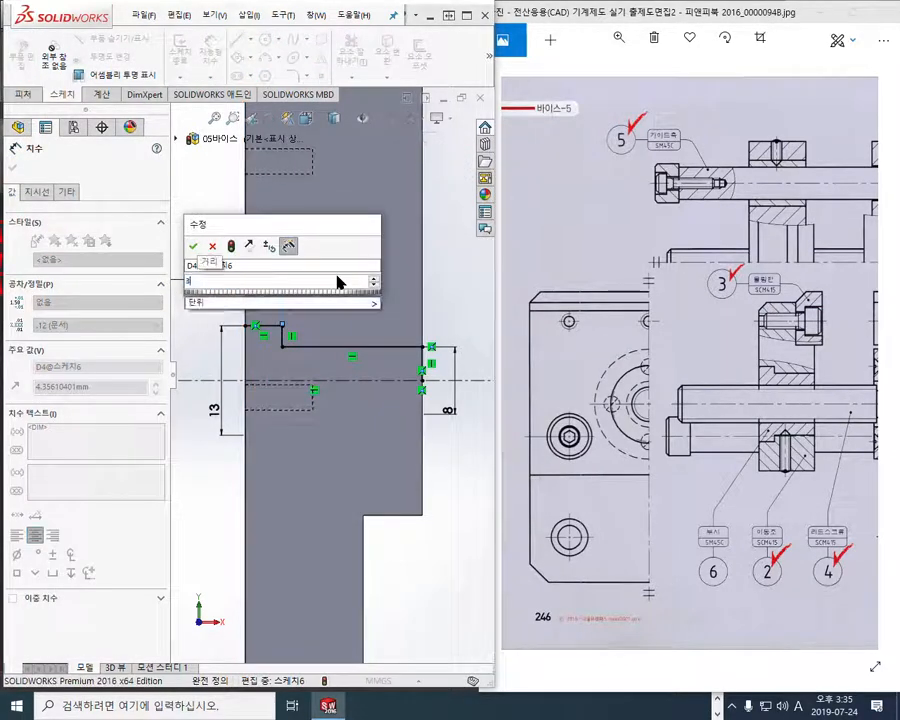
key(Return)
click(395, 540)
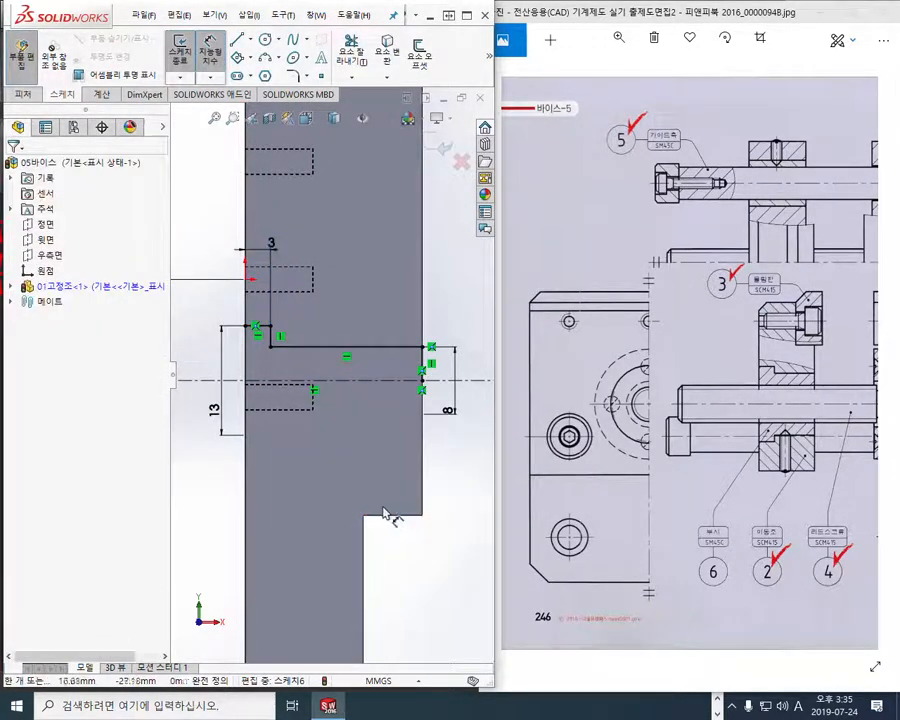
Shade the model without edges, mark the profile's missing edge at the jaw's face in red, and clear the mark
click(334, 118)
click(336, 160)
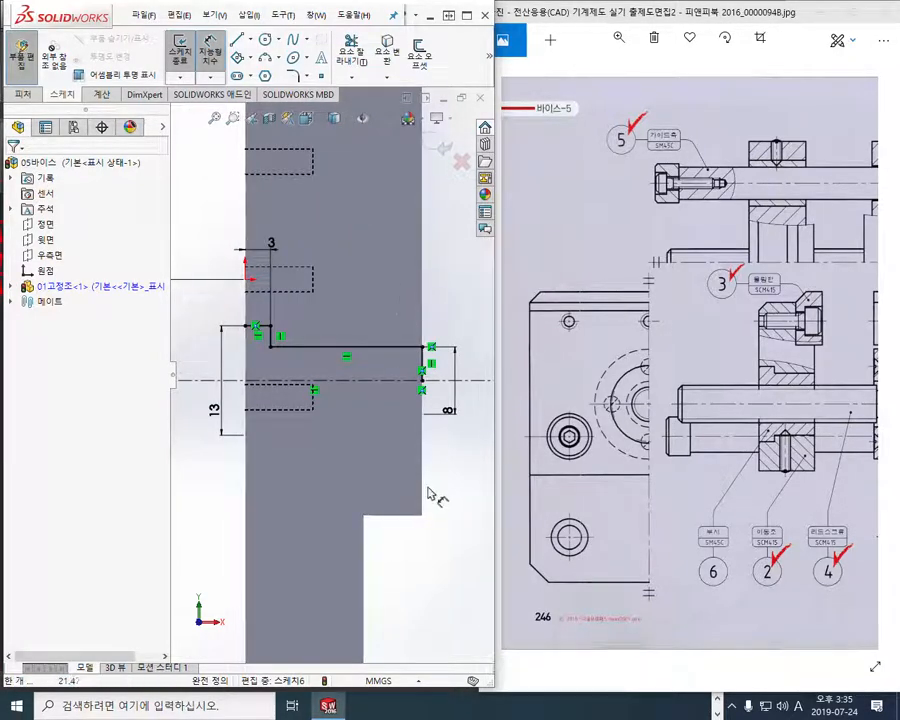
mouse_move(322, 460)
middle_down()
mouse_move(263, 512)
mouse_move(242, 515)
middle_up()
key(F12)
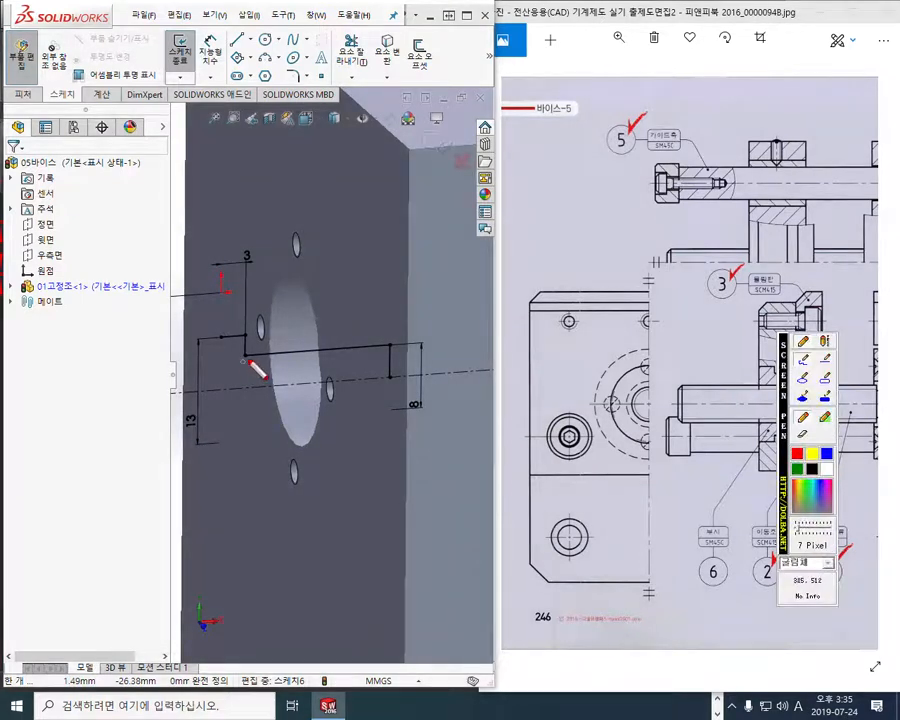
drag(220, 336, 220, 385)
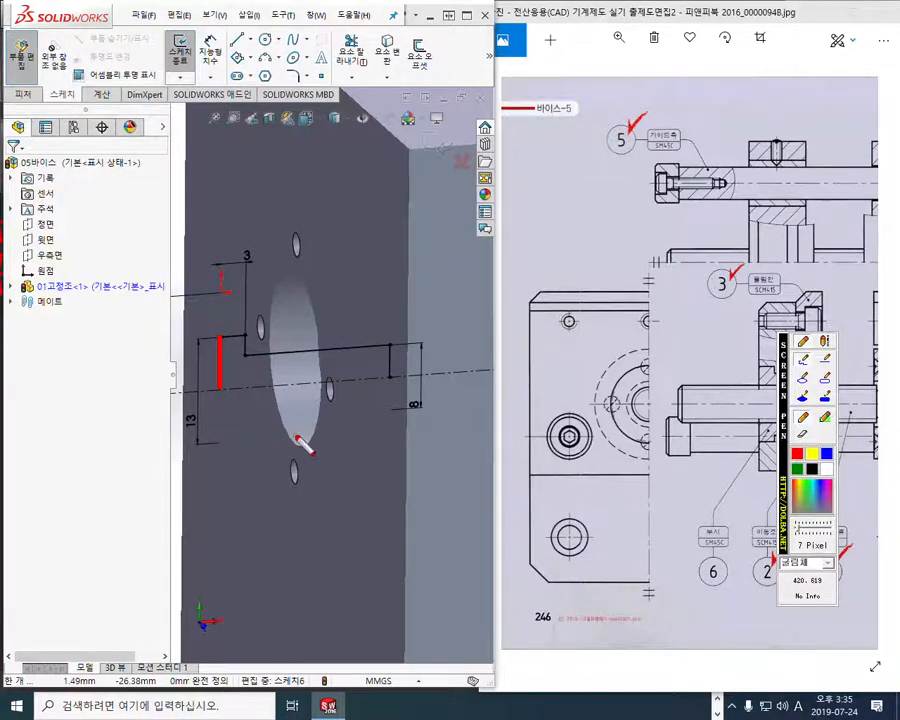
key(Escape)
ctrl+middle_drag(404, 445, 412, 432)
key(d)
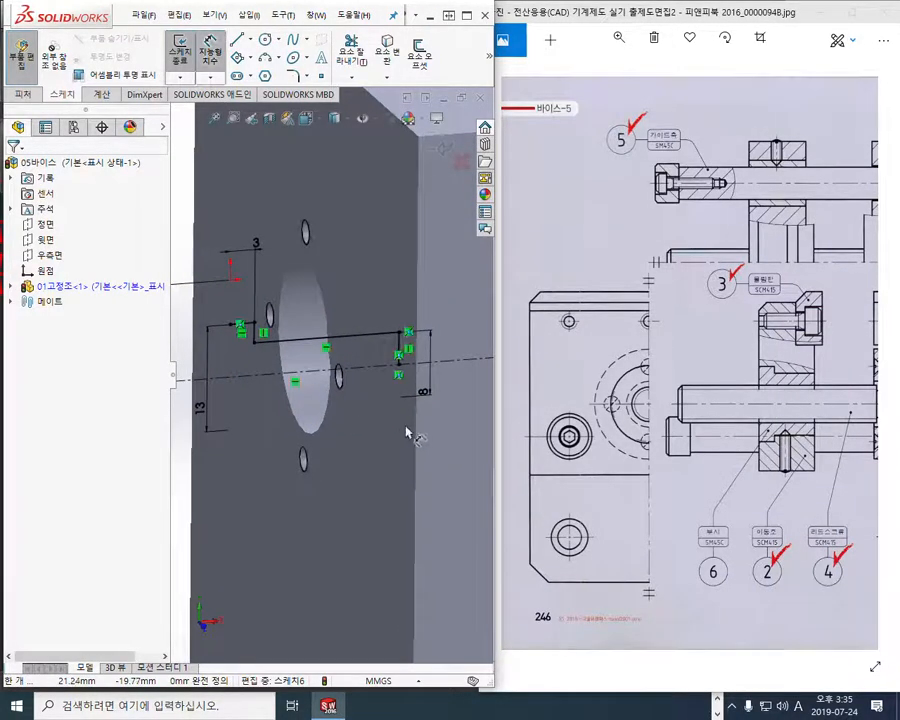
Sketch a vertical line about 6.5 mm long from the short upper line's open end at the jaw's face to the centerline
key(l)
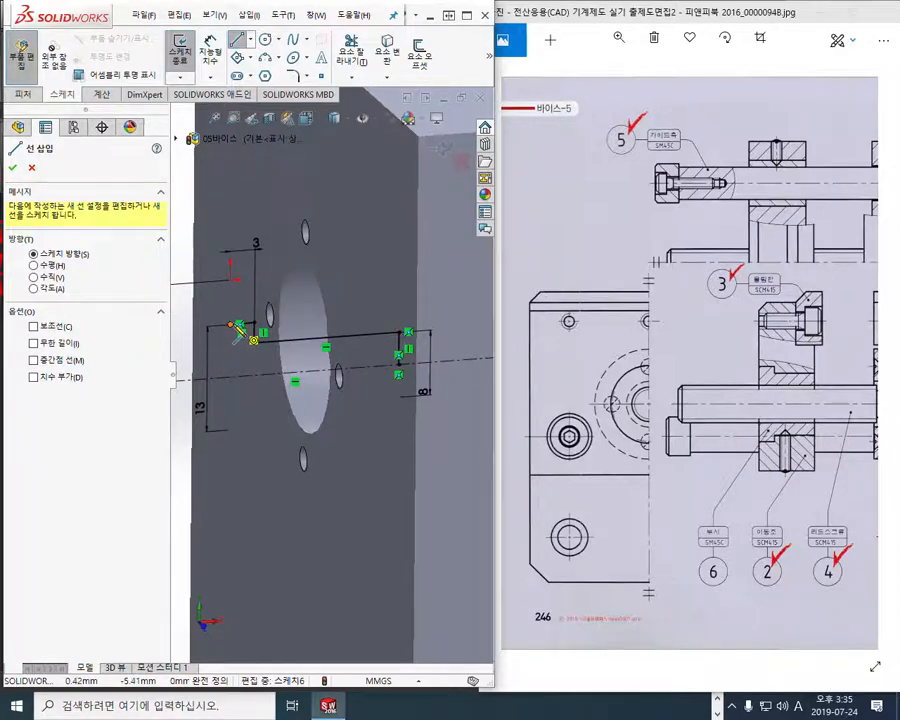
drag(238, 330, 230, 383)
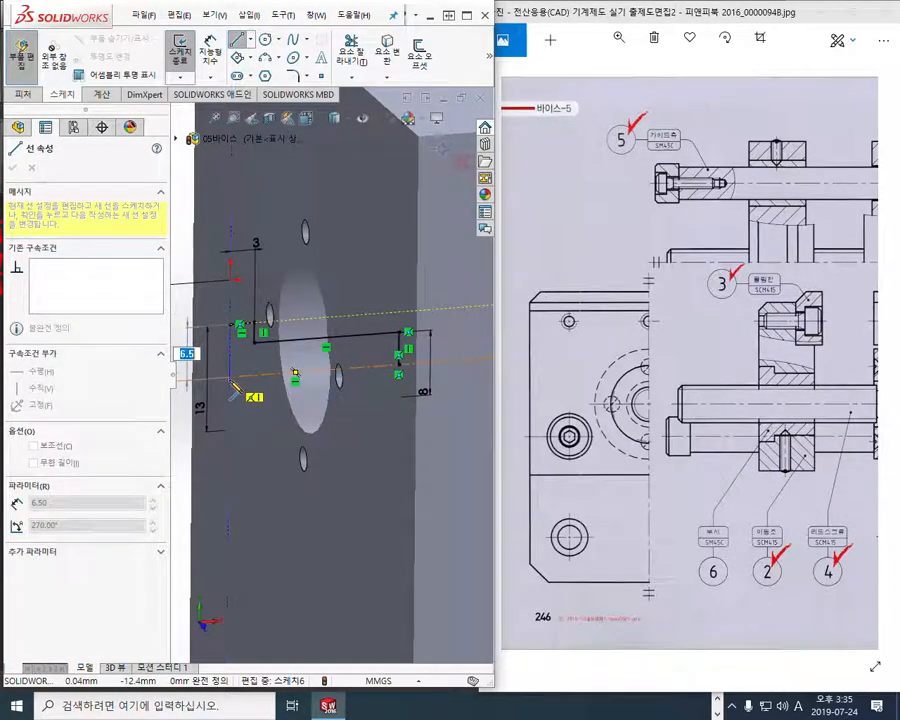
right_click(393, 264)
click(415, 274)
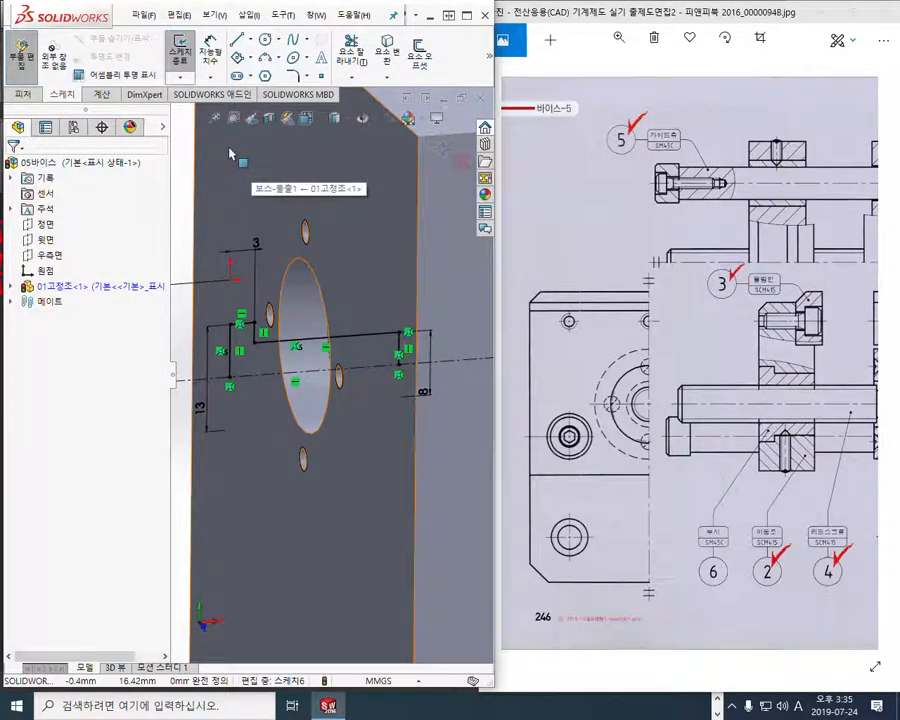
Cut the stepped hole by revolving the profile 360° about the centerline, letting the open sketch close automatically
key(s)
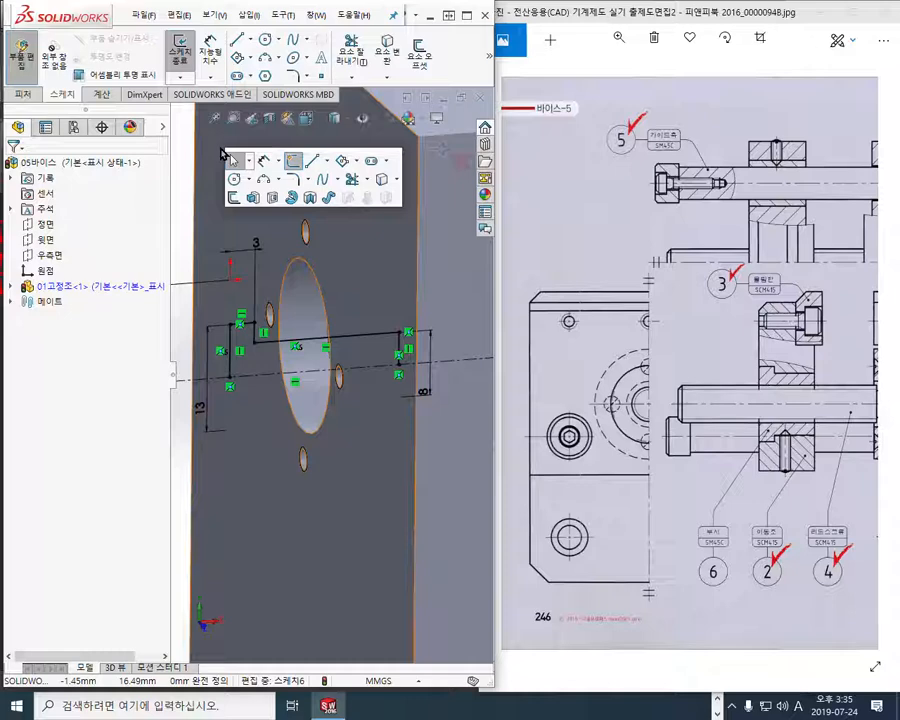
click(309, 198)
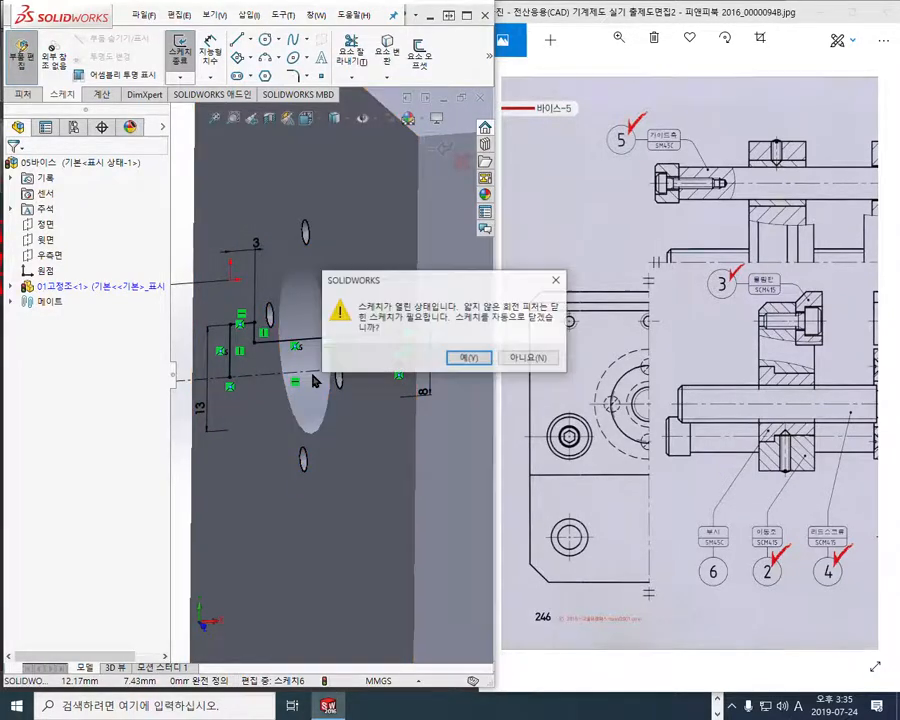
click(470, 359)
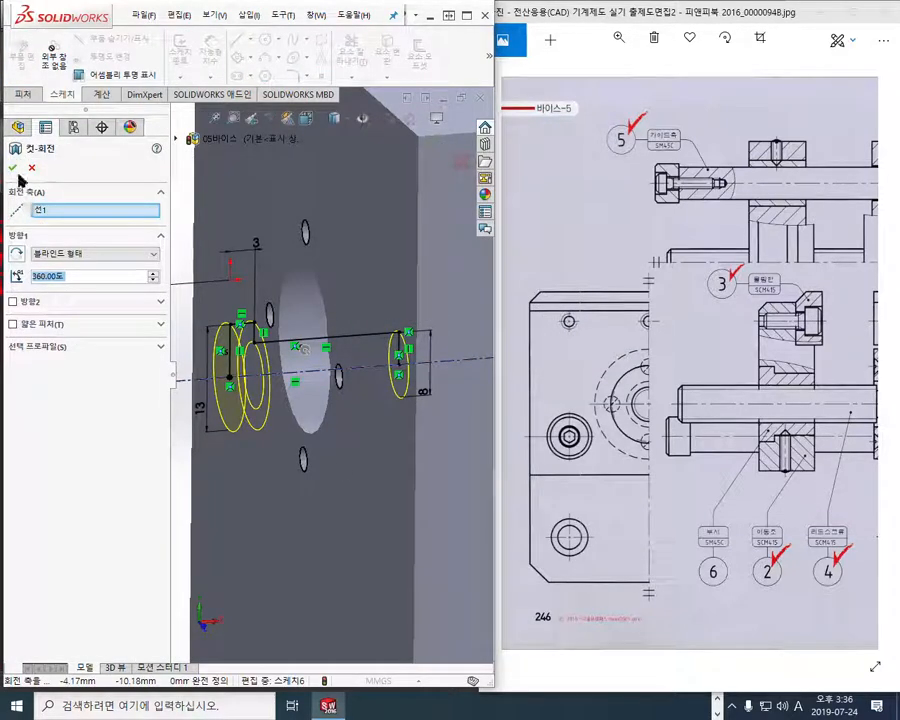
click(13, 168)
scroll(330, 420, up, 4)
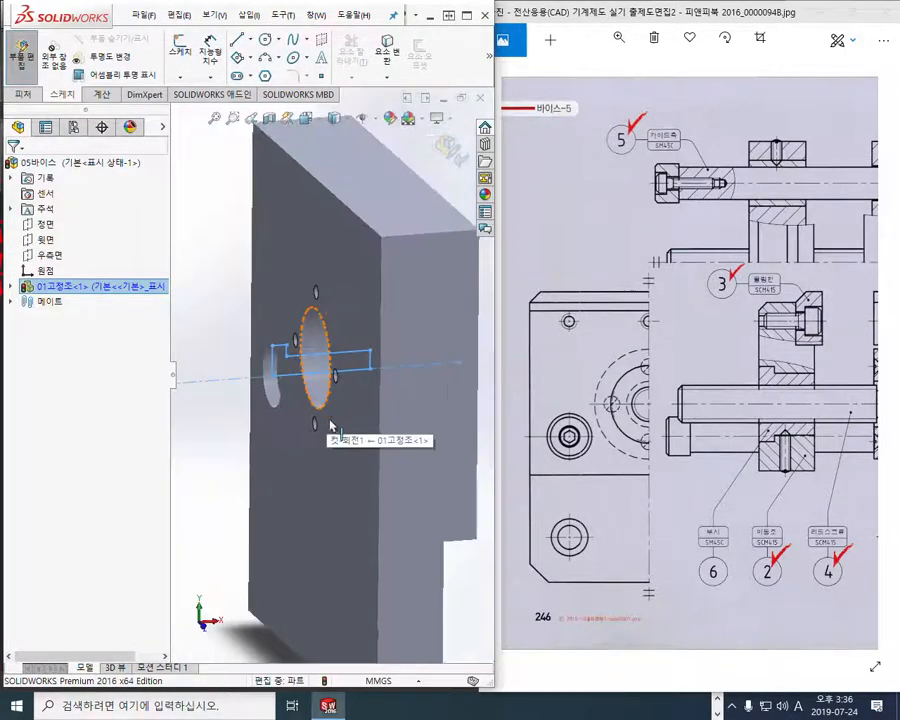
ctrl+middle_drag(347, 430, 298, 434)
click(359, 403)
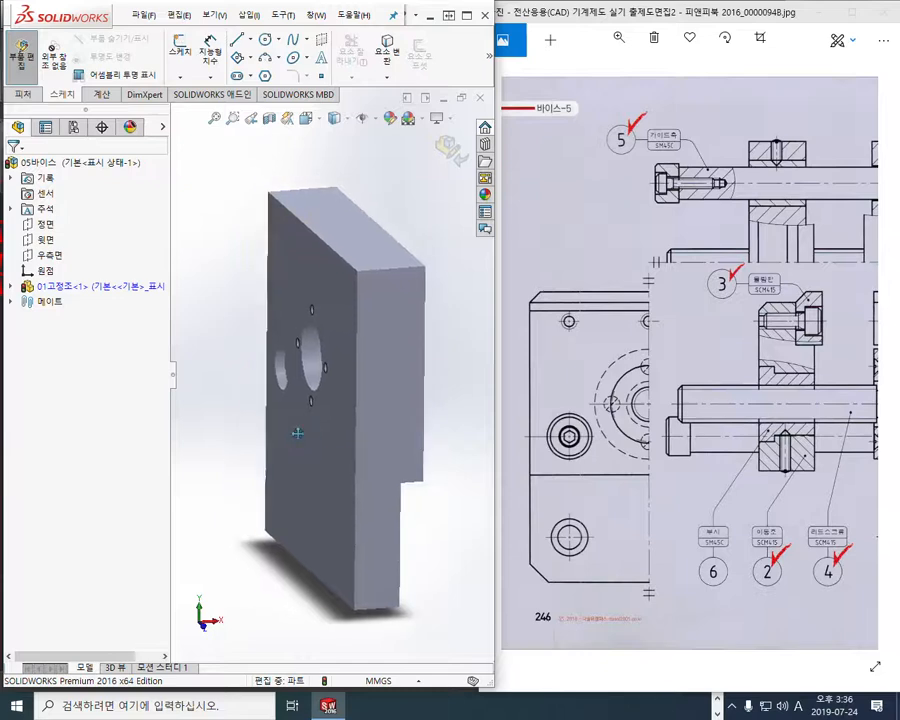
Display the fixed jaw shaded with edges and turn it to show the stepped hole's face
click(340, 118)
click(336, 143)
mouse_move(281, 361)
middle_down()
mouse_move(347, 327)
mouse_move(368, 353)
middle_up()
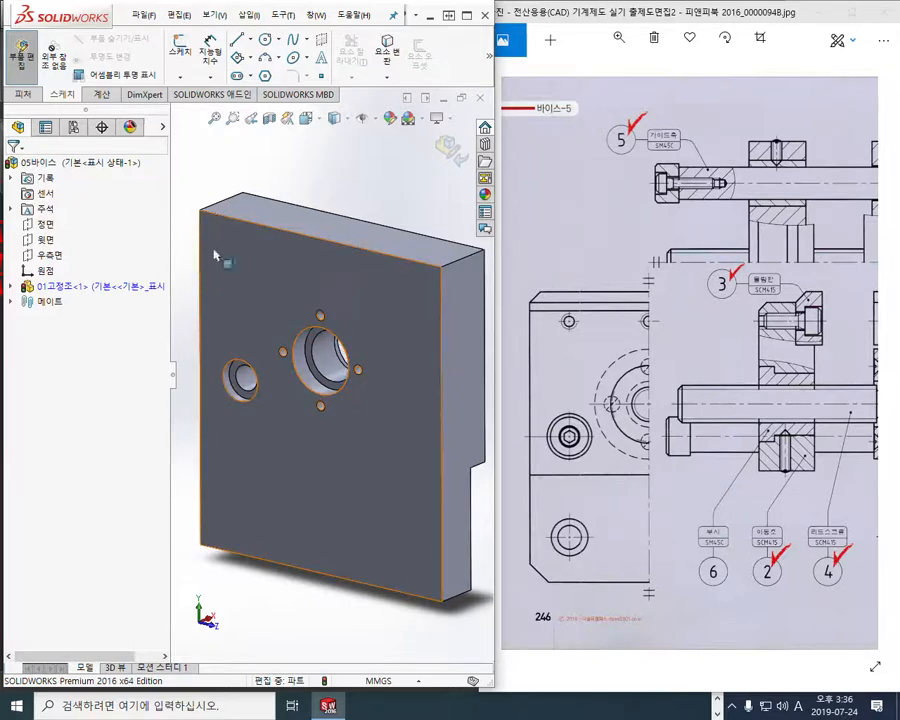
Mirror the revolved stepped hole cut about the fixed jaw part's own front plane
click(11, 286)
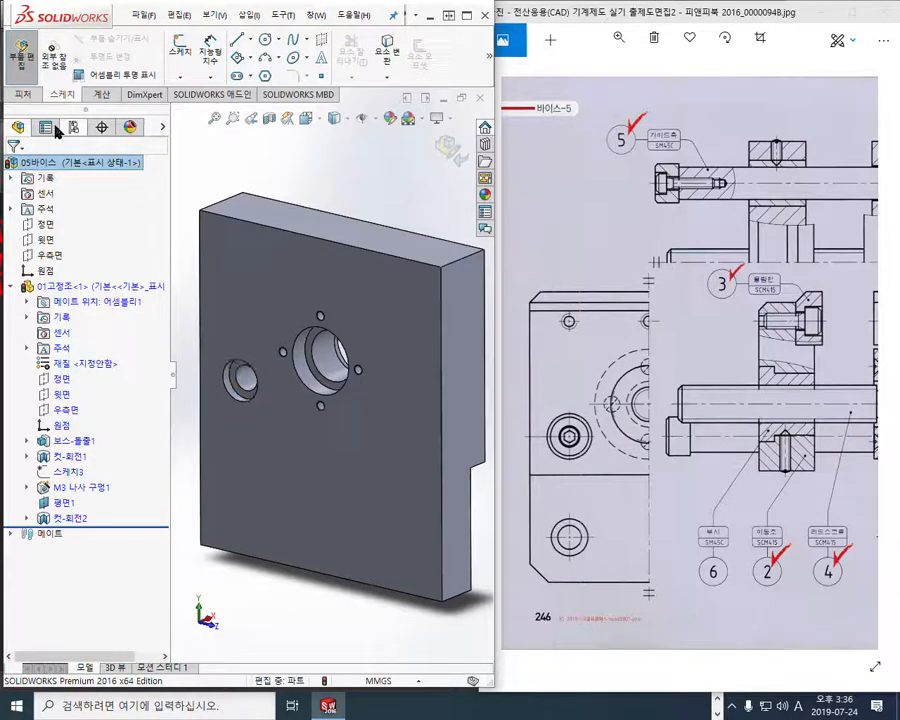
click(32, 94)
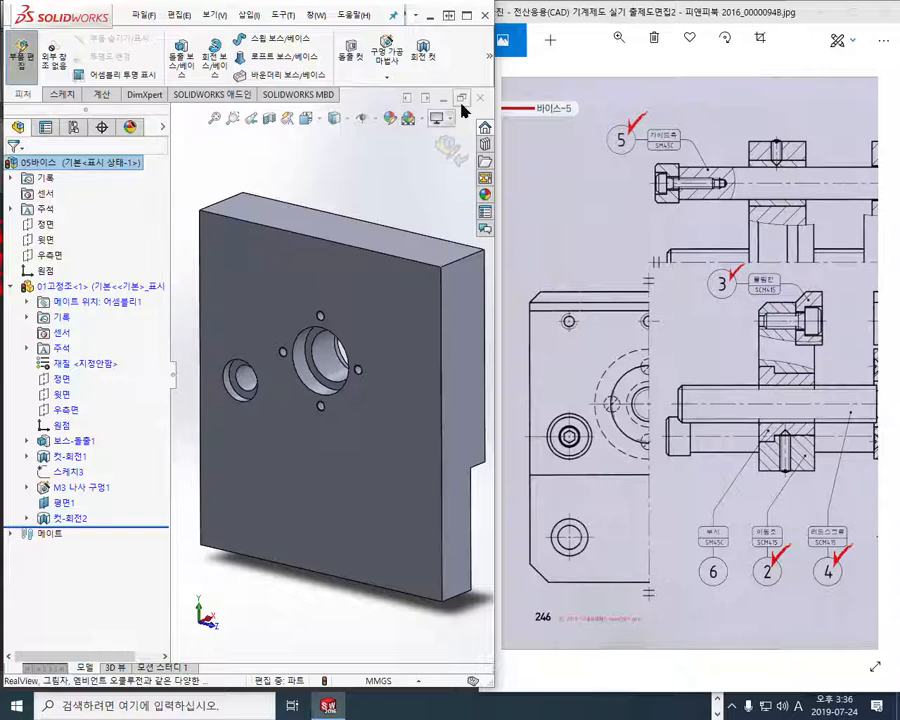
click(489, 56)
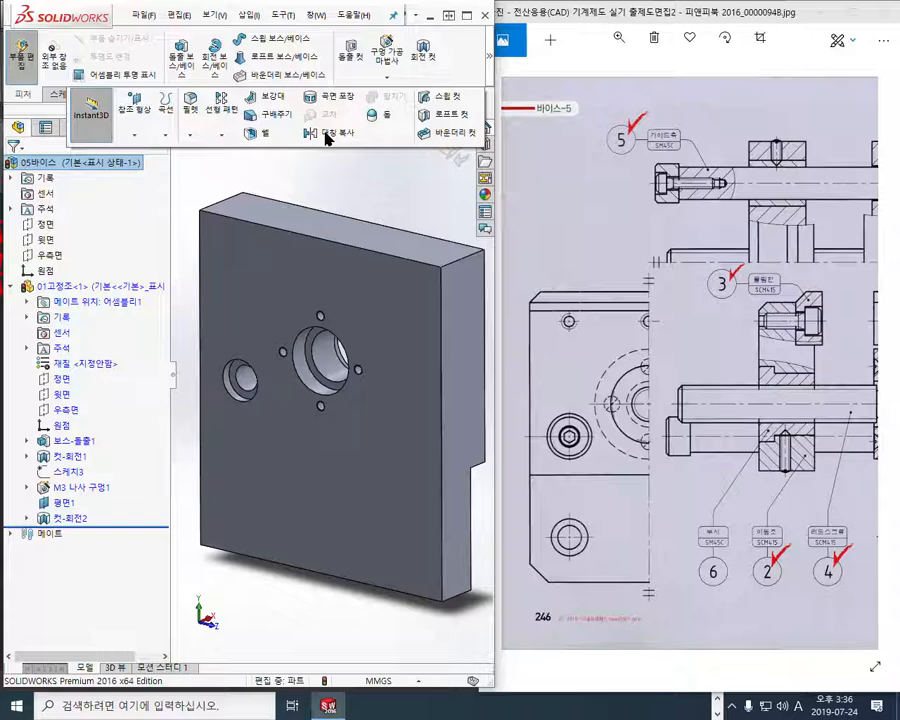
click(328, 137)
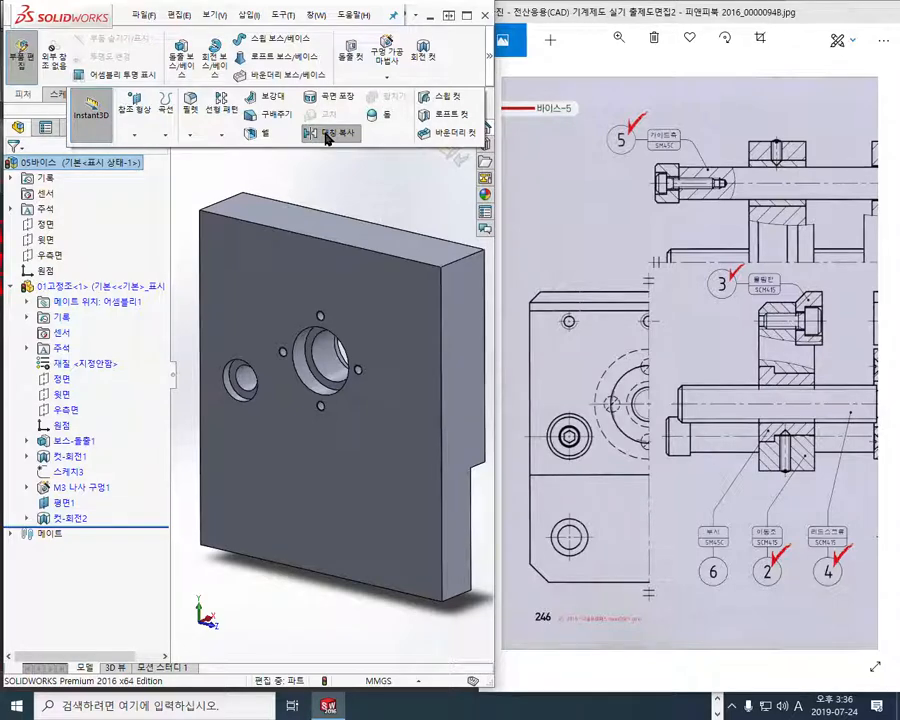
click(176, 140)
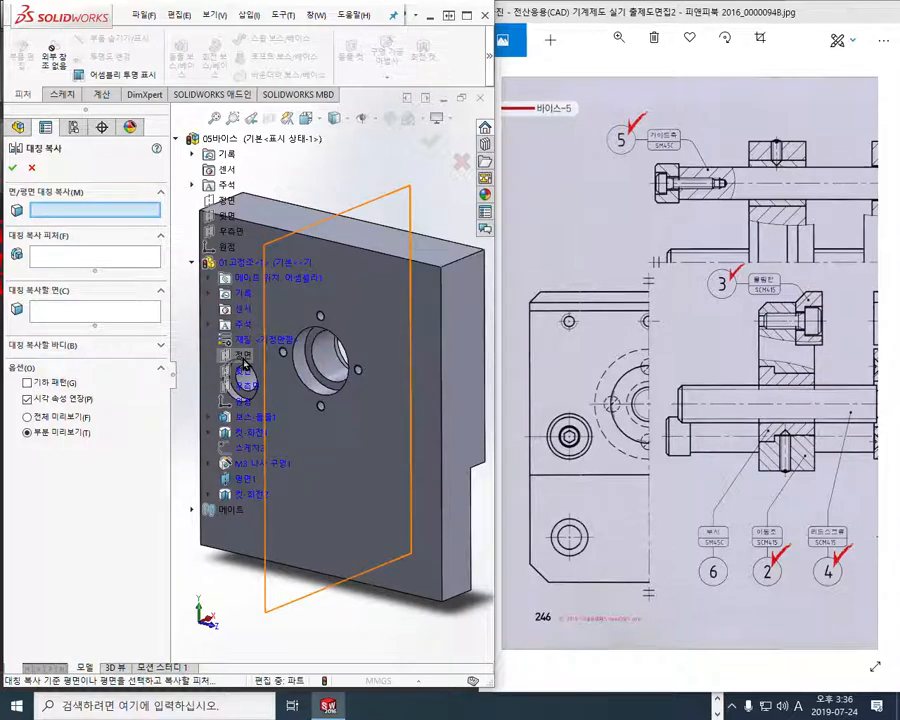
click(179, 140)
click(177, 141)
click(177, 141)
click(177, 141)
click(249, 358)
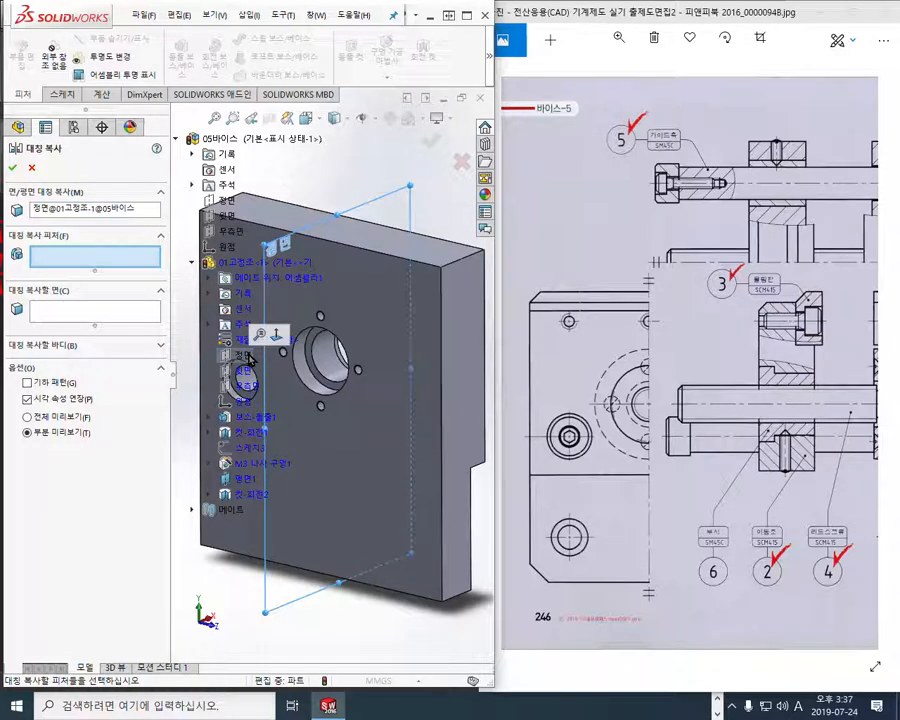
click(259, 496)
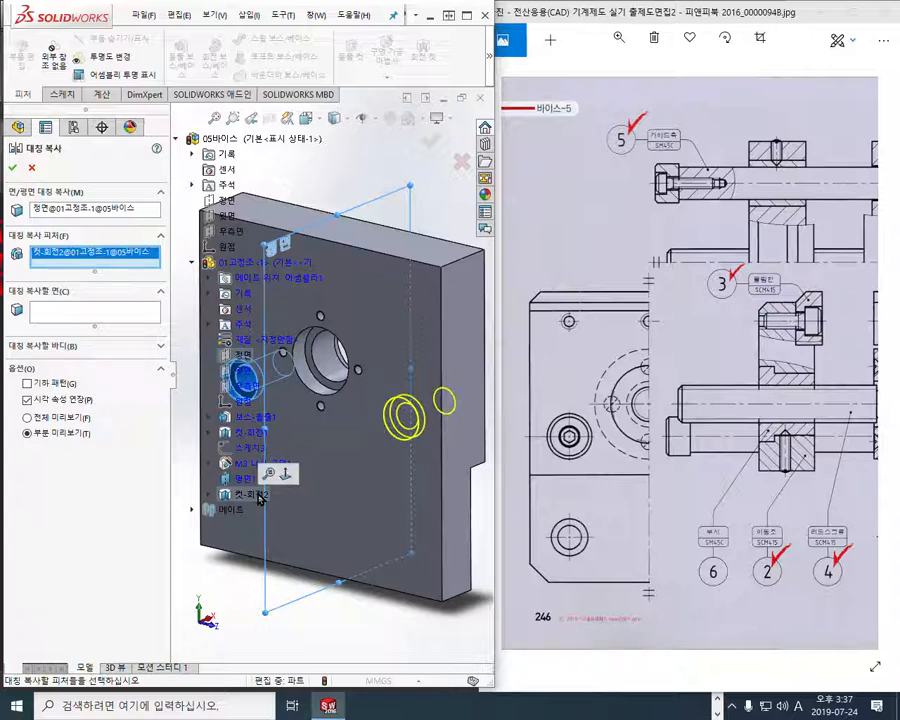
click(13, 167)
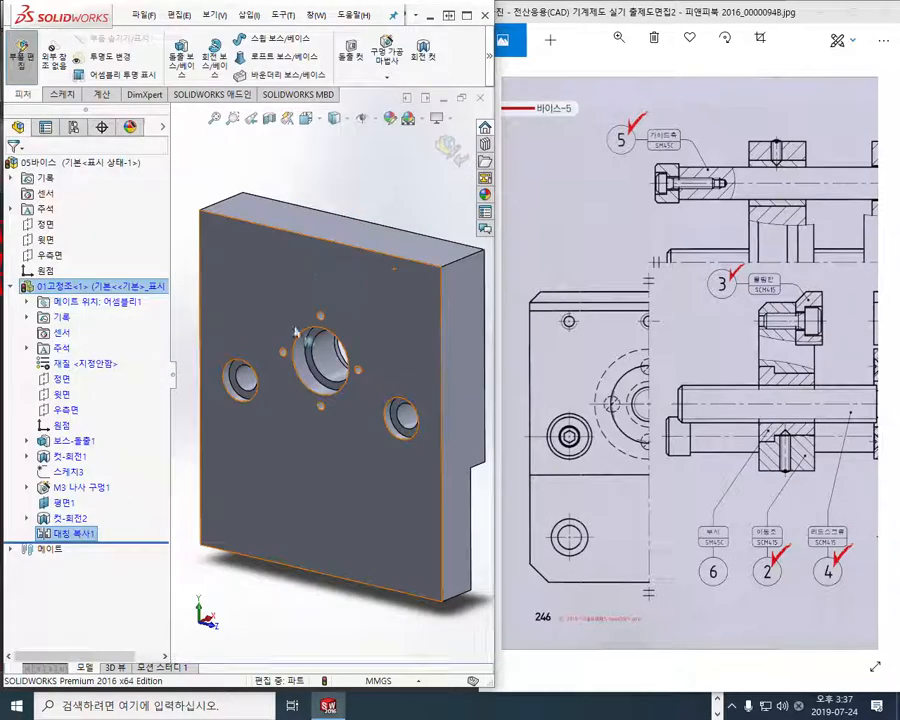
click(323, 177)
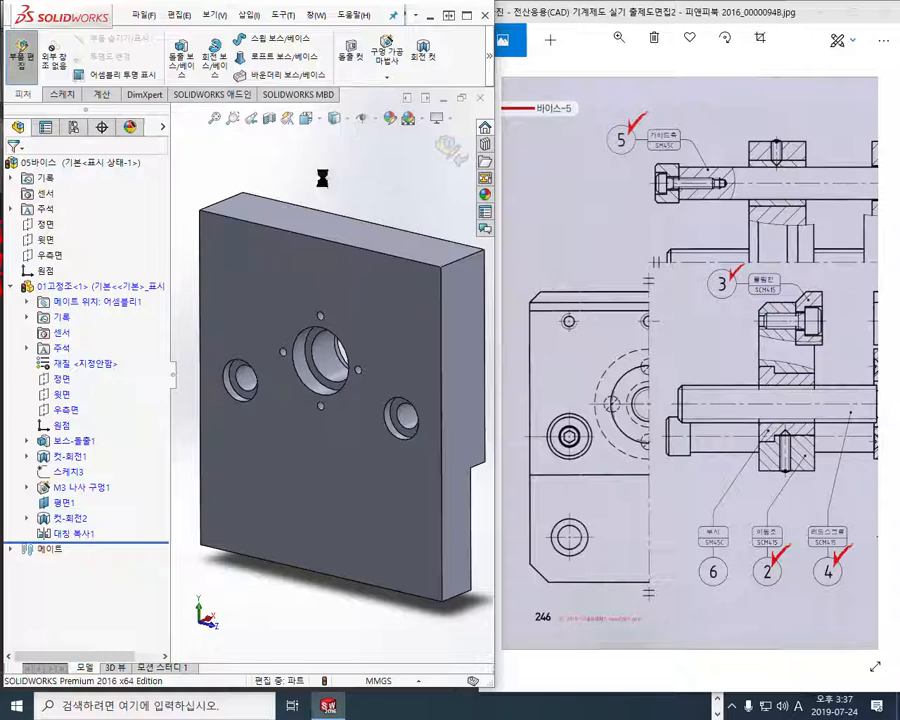